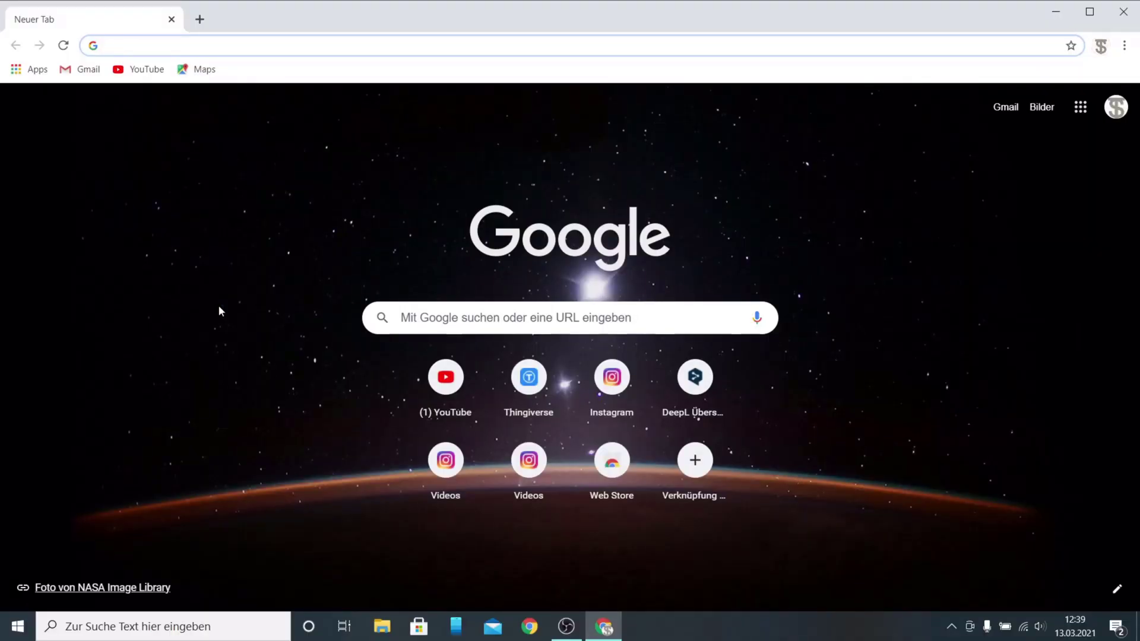
Search Google for 'qr code generator'.
text(qr)
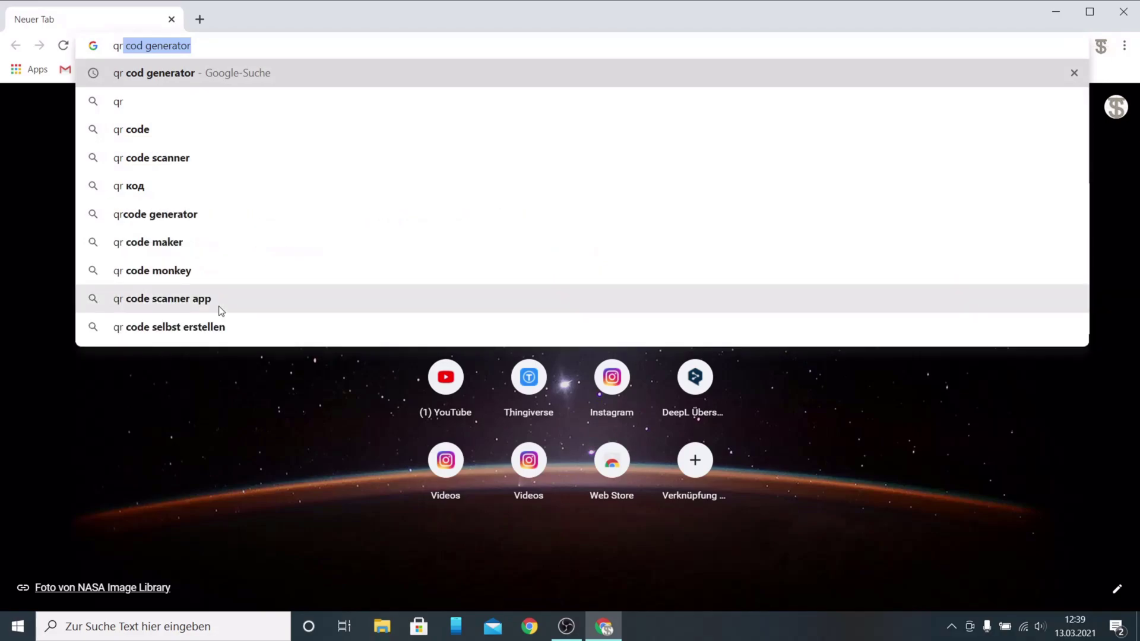
text( code)
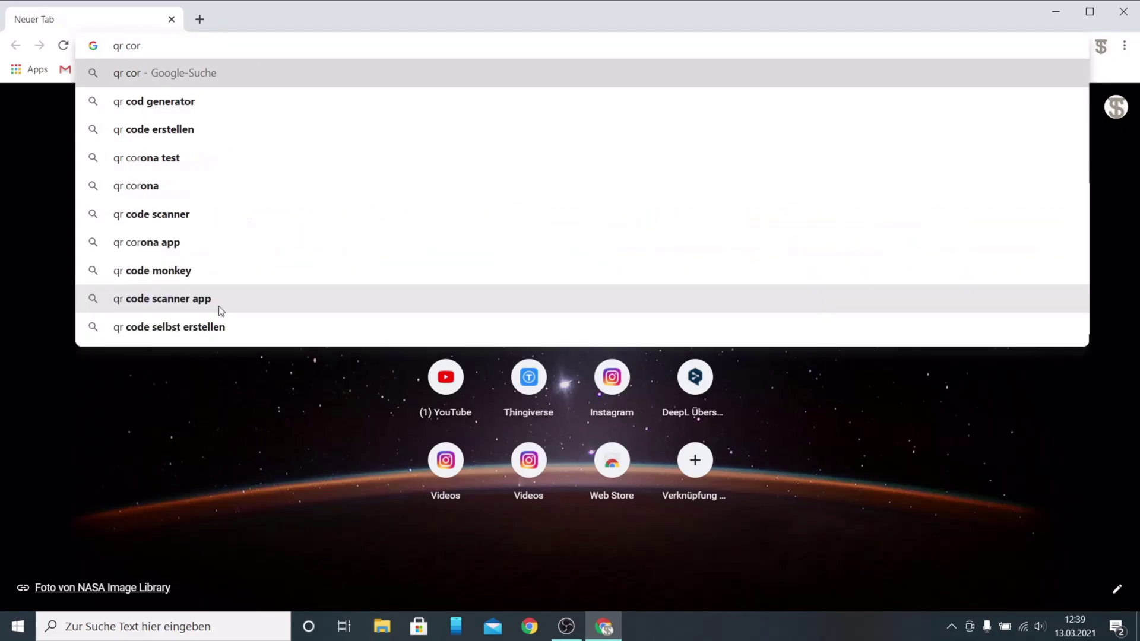
text( genera)
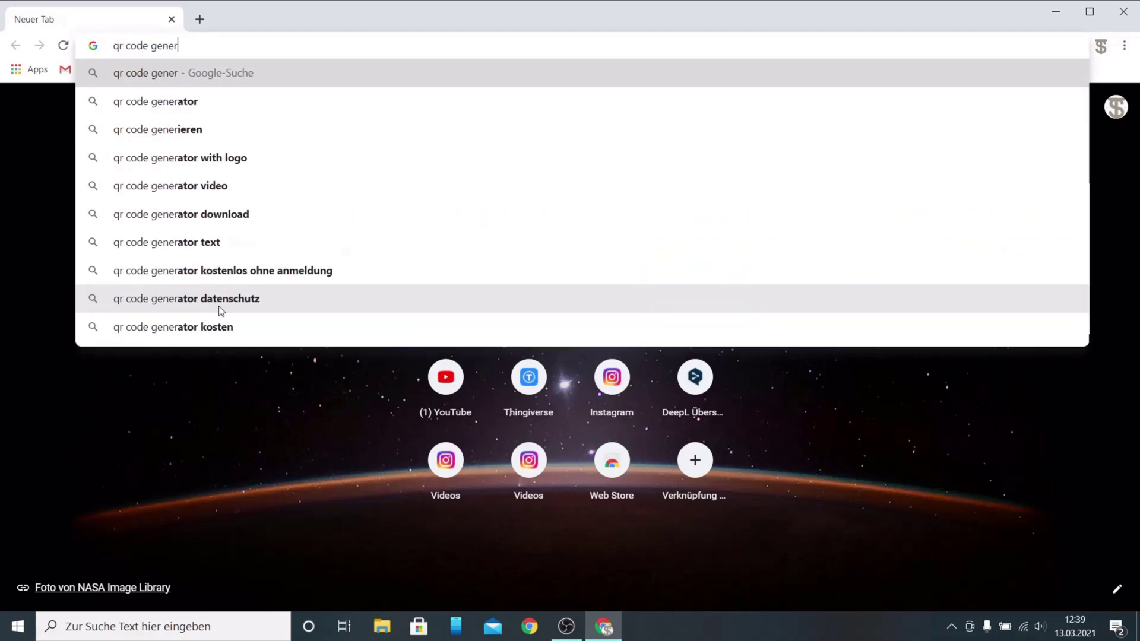
text(tor)
key(Return)
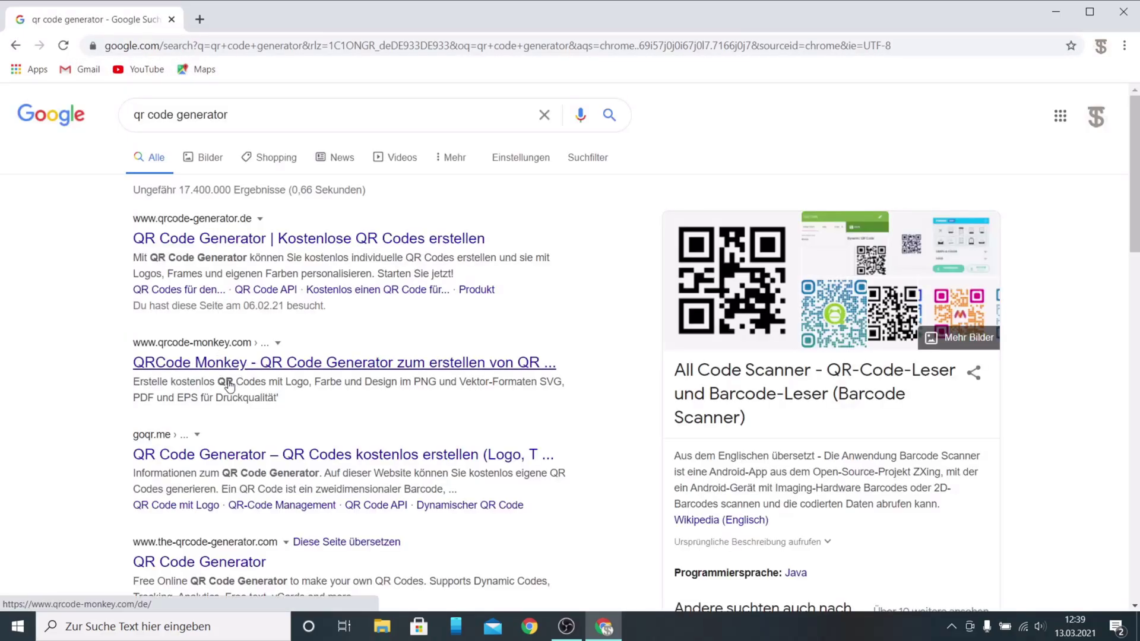
Open QRCode Monkey, copy the YouTube channel page's address and pause its video.
click(185, 364)
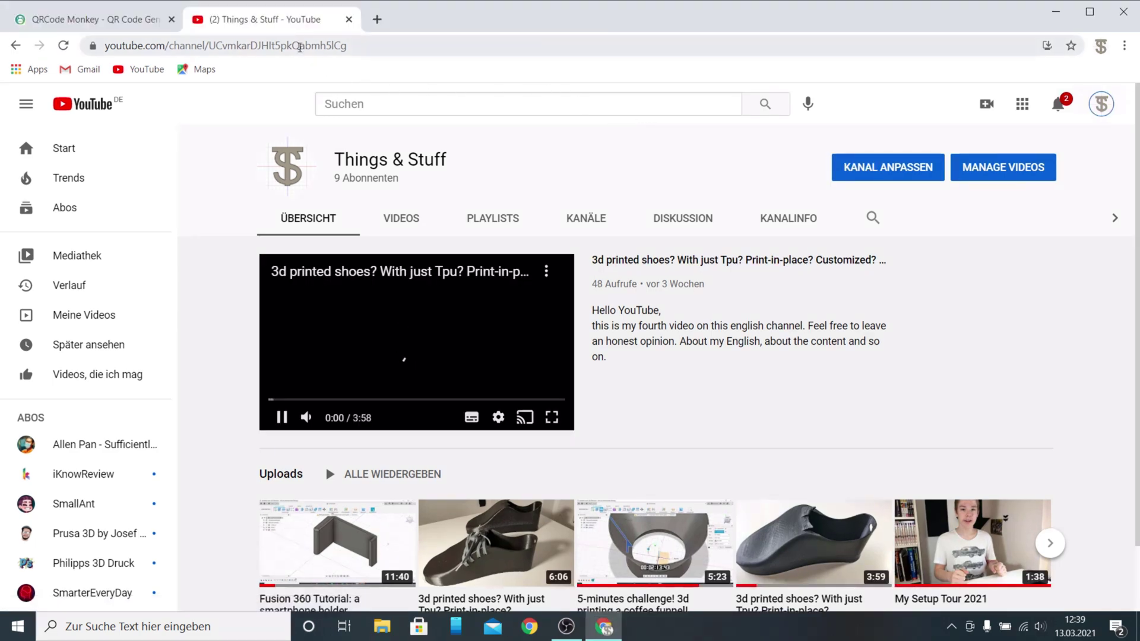
right_click(299, 47)
key(ctrl+c)
click(354, 129)
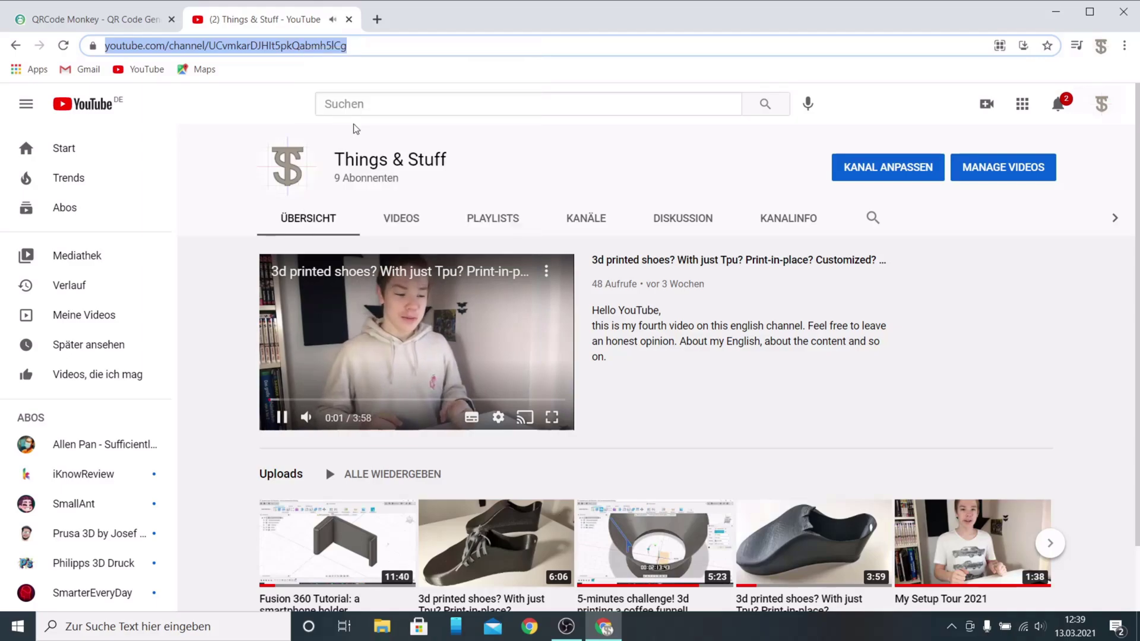
click(283, 417)
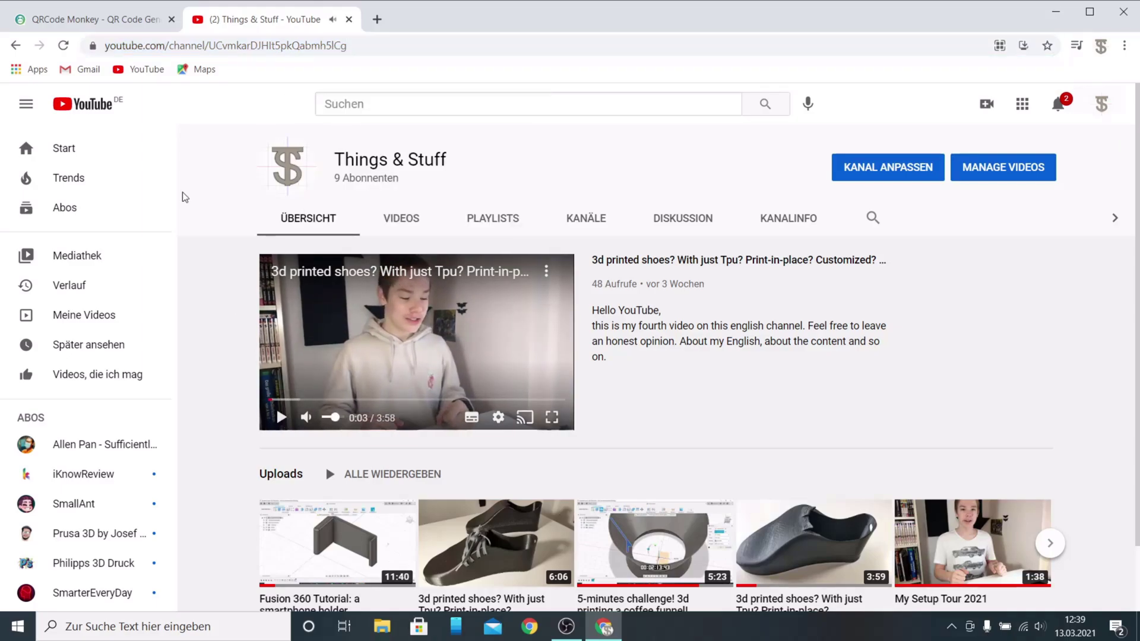
Replace QRCode Monkey's default URL with the pasted YouTube channel address.
click(101, 23)
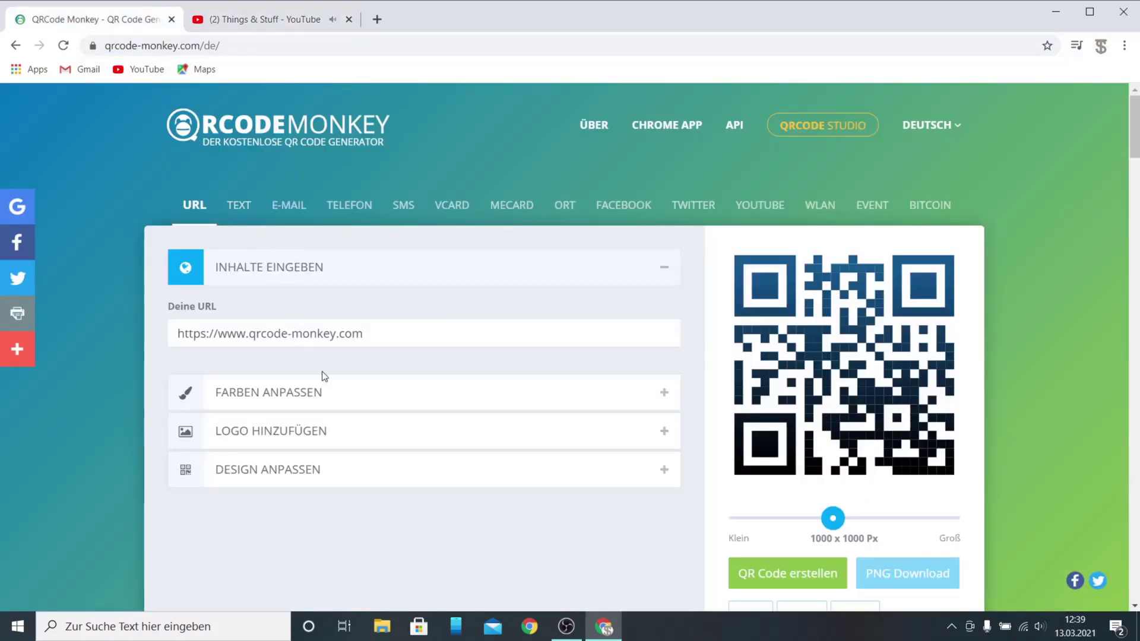
double_click(357, 334)
key(BackSpace)
key(BackSpace)
key(BackSpace)
key(BackSpace)
key(BackSpace)
key(BackSpace)
key(BackSpace)
key(BackSpace)
key(BackSpace)
key(BackSpace)
key(BackSpace)
key(BackSpace)
key(BackSpace)
key(BackSpace)
key(BackSpace)
key(BackSpace)
key(BackSpace)
key(BackSpace)
key(BackSpace)
key(BackSpace)
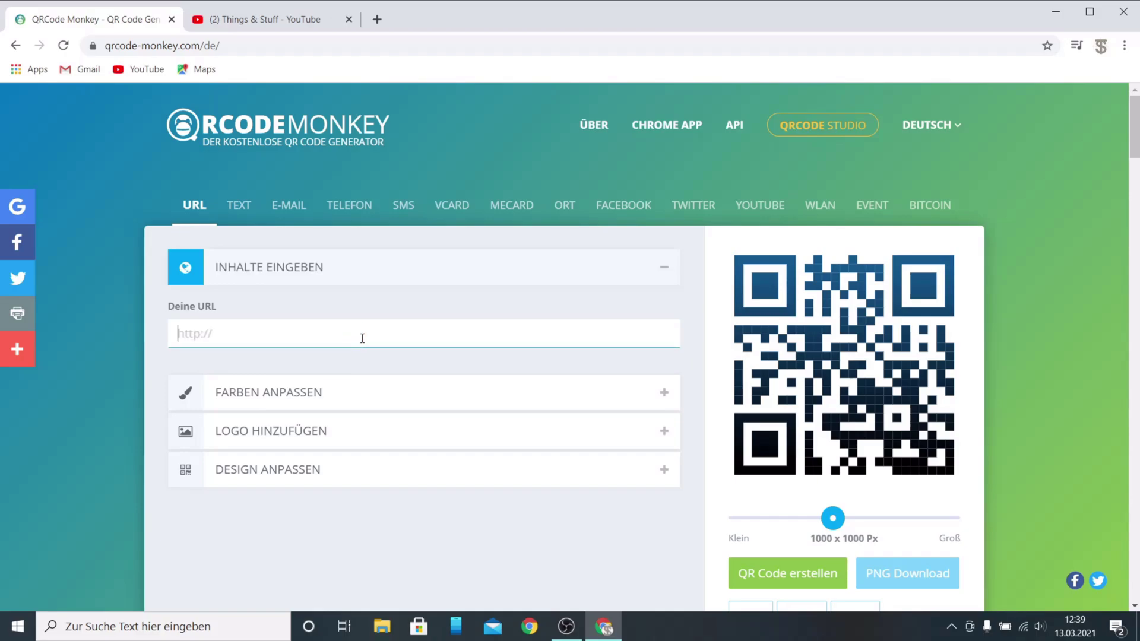
right_click(362, 339)
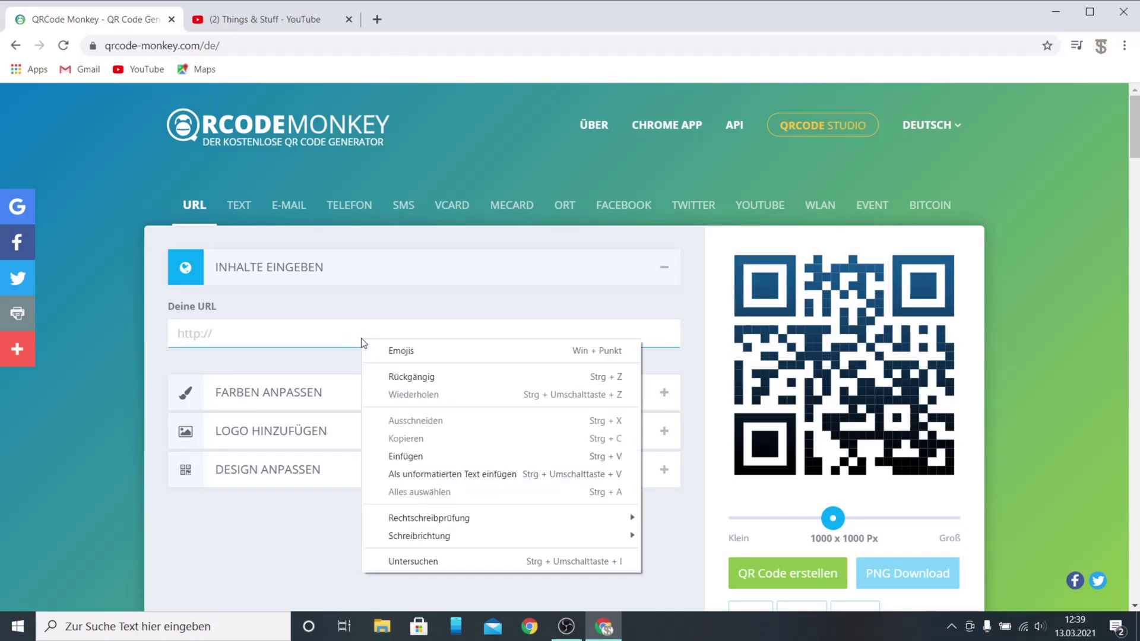
click(406, 456)
Set the QR code size to 200 x 200 Px, generate it and download it as SVG.
click(747, 577)
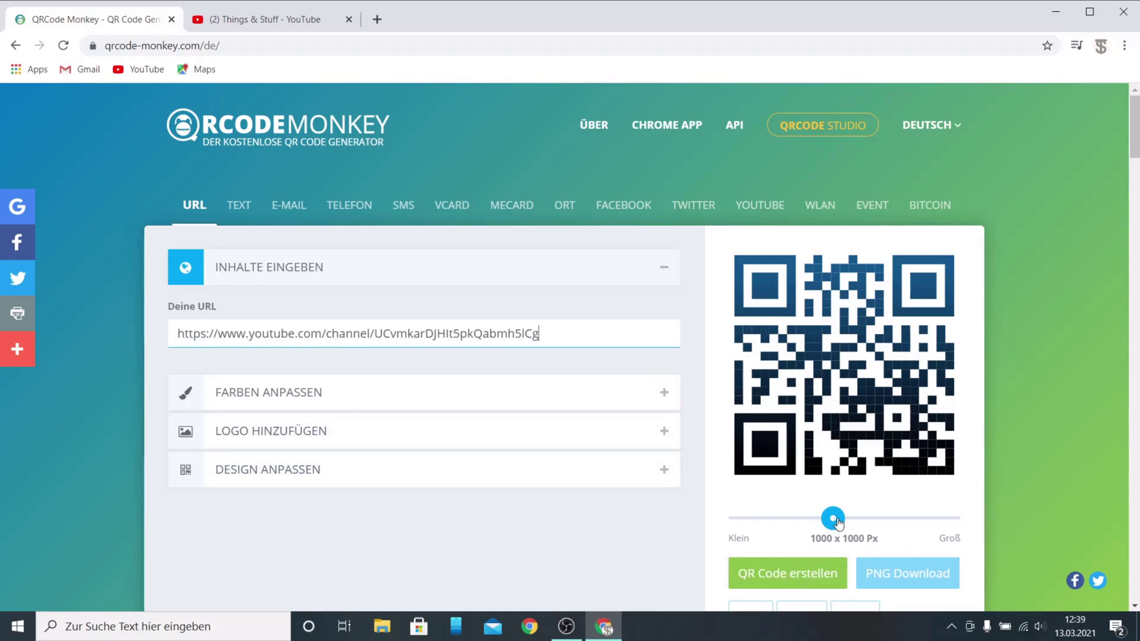
drag(837, 522, 741, 519)
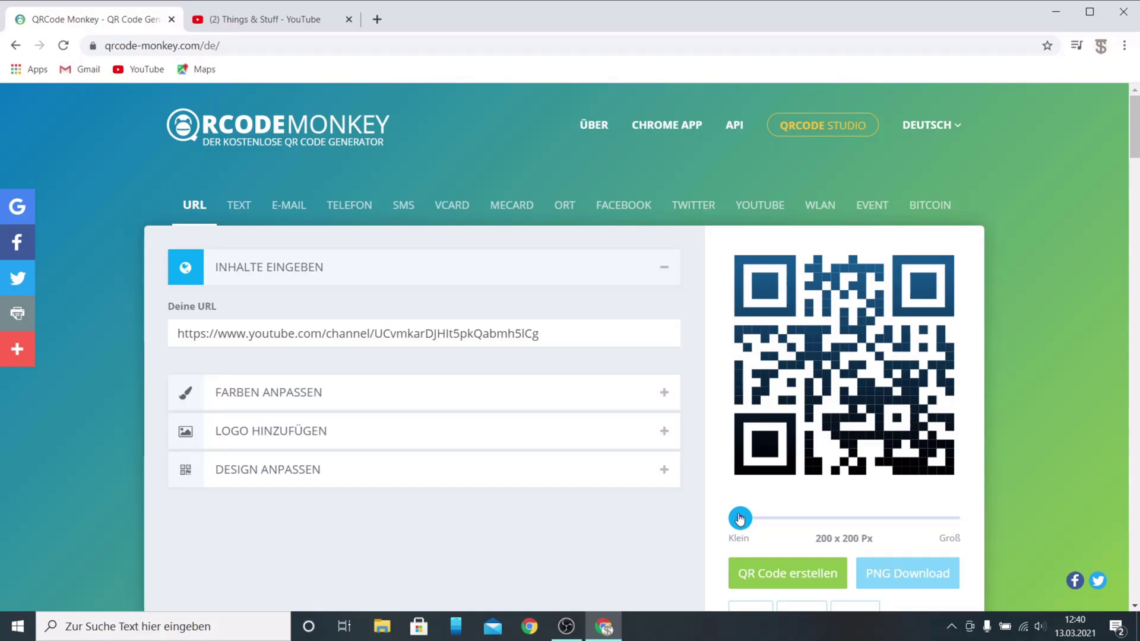
click(780, 575)
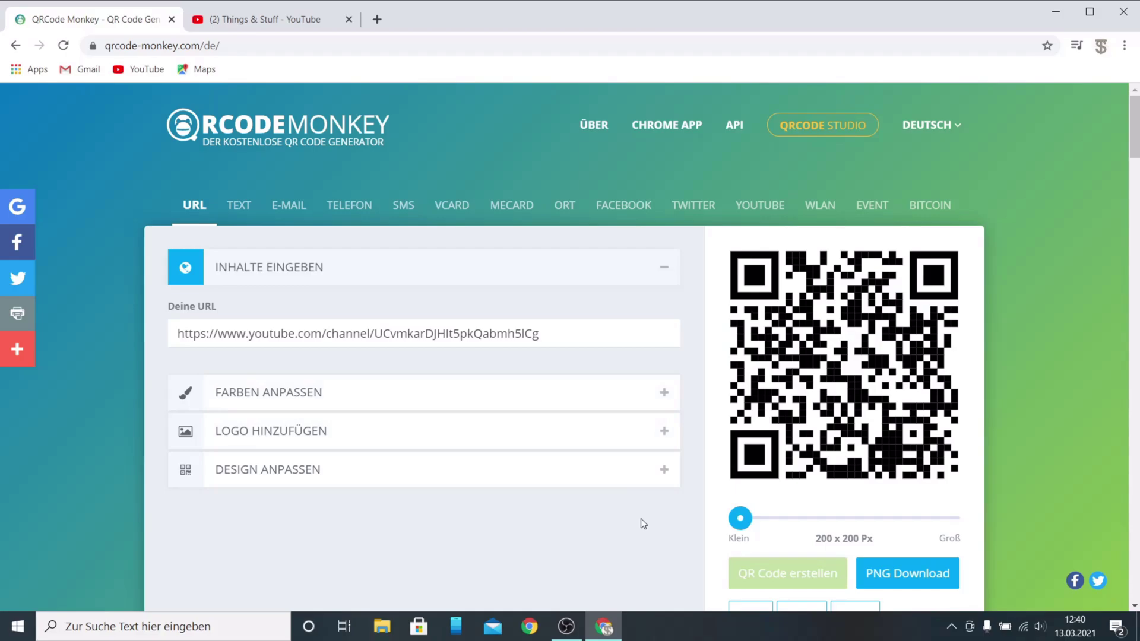
scroll(640, 517, down, 2)
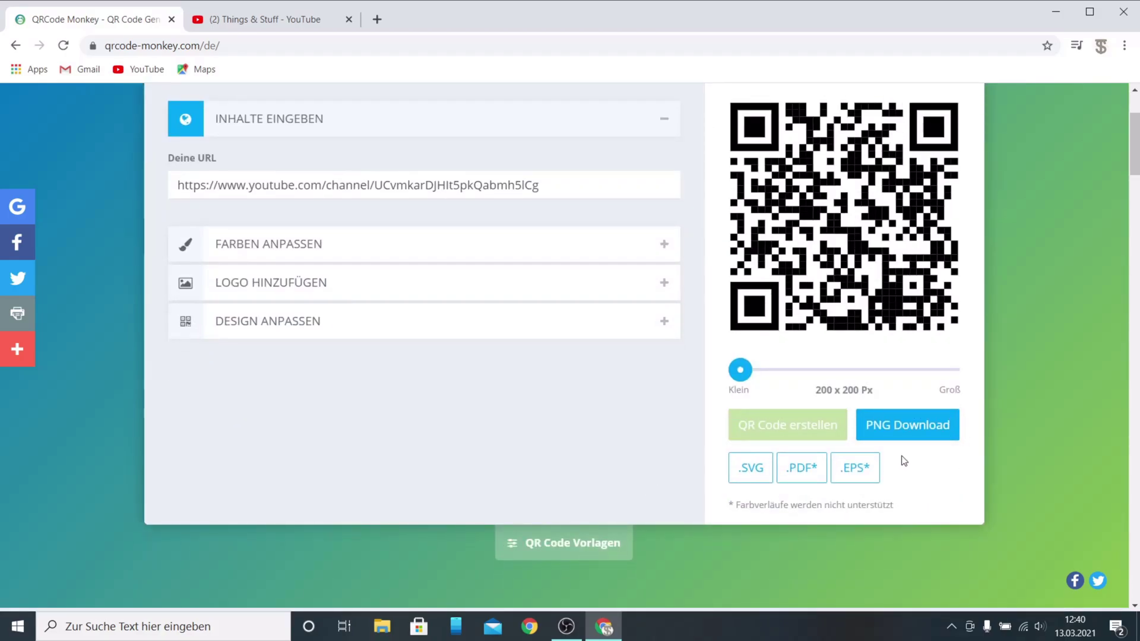
click(752, 472)
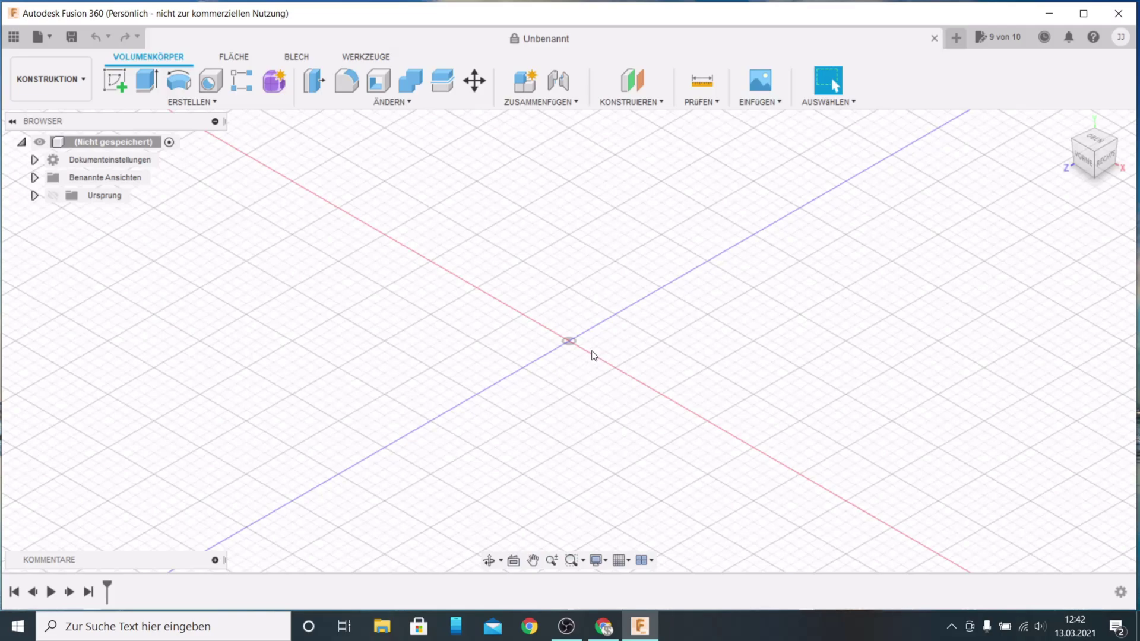
Insert qr-code (2).svg from the computer onto the ground plane in a new sketch.
click(766, 102)
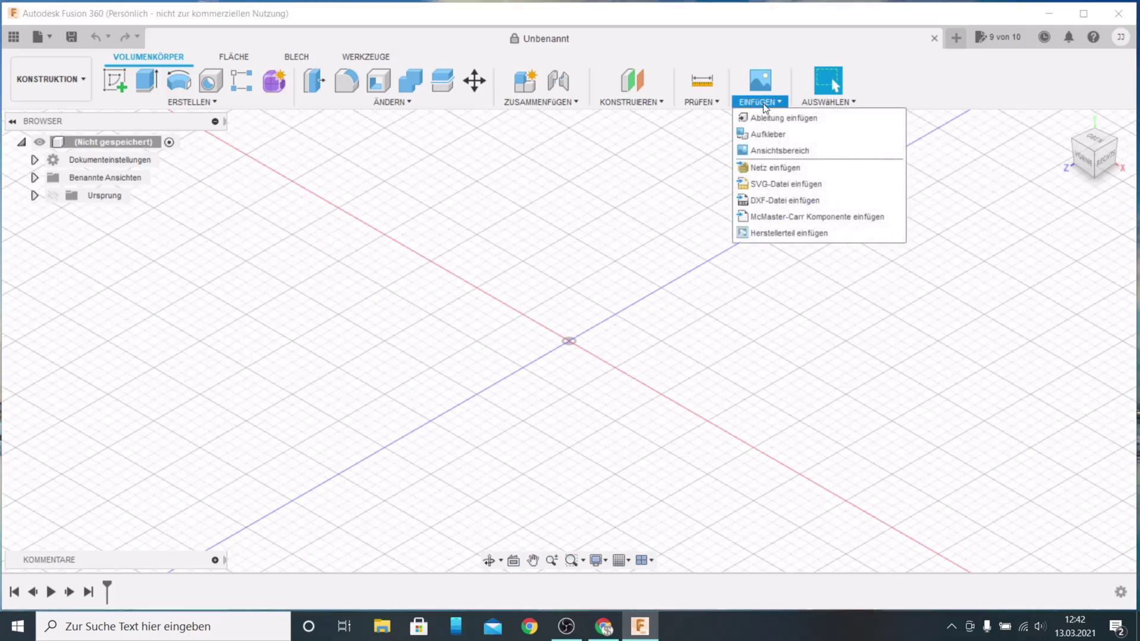
click(767, 184)
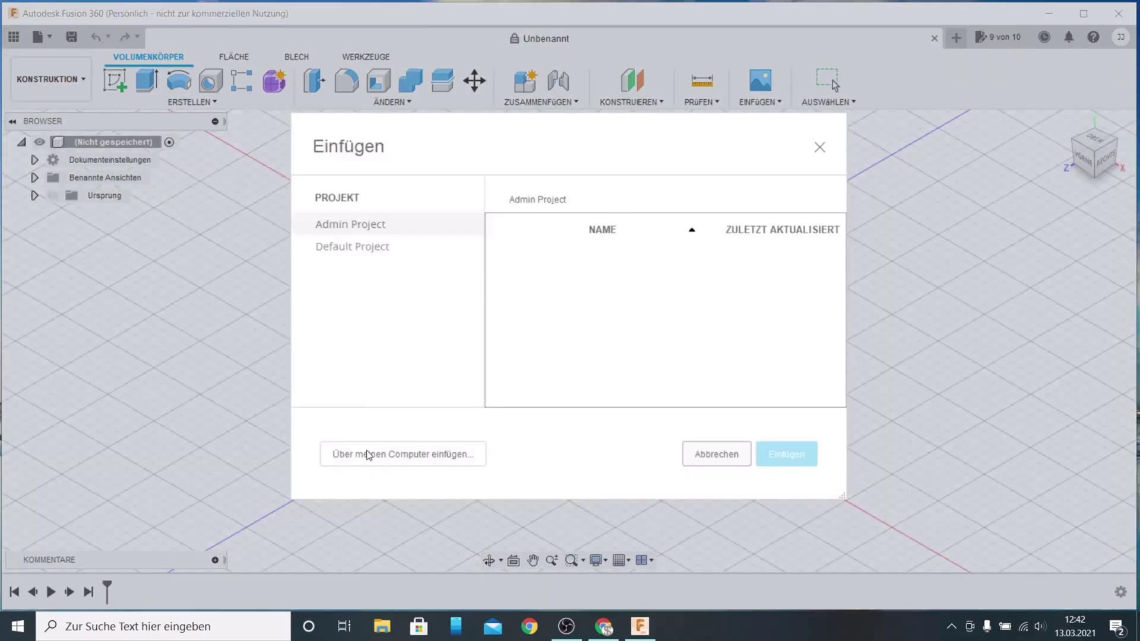
click(375, 454)
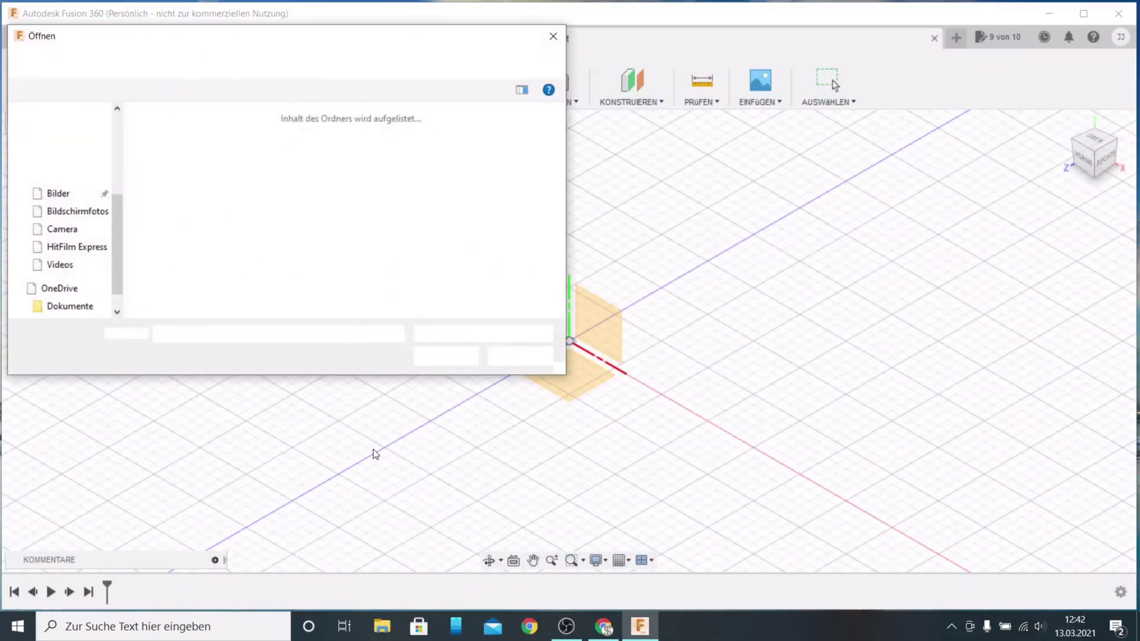
double_click(177, 134)
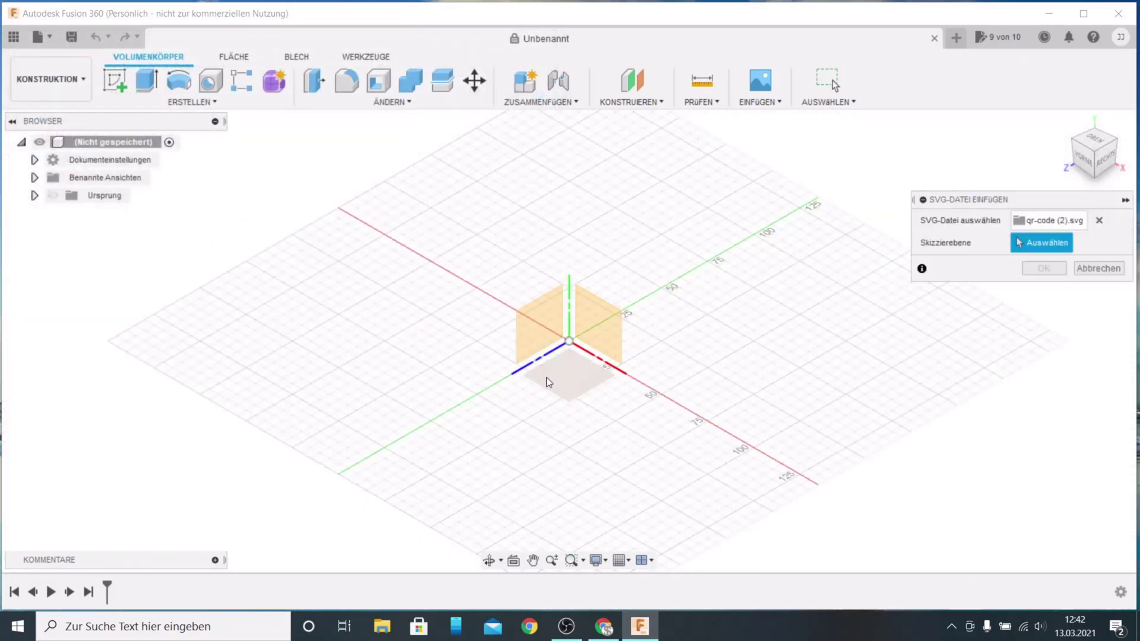
click(559, 396)
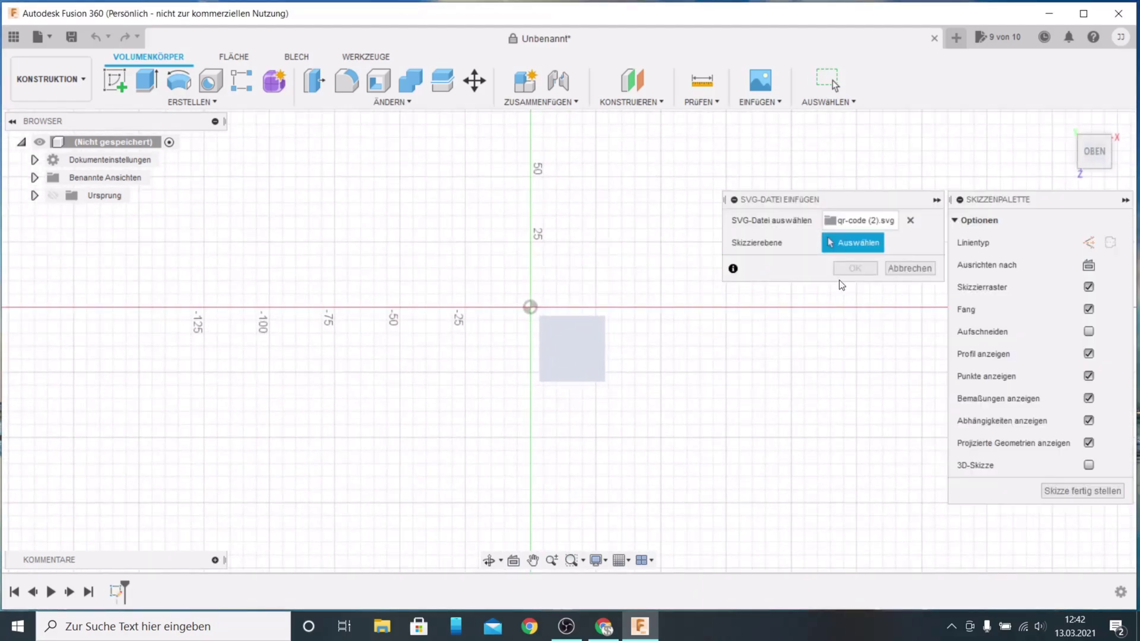
click(855, 268)
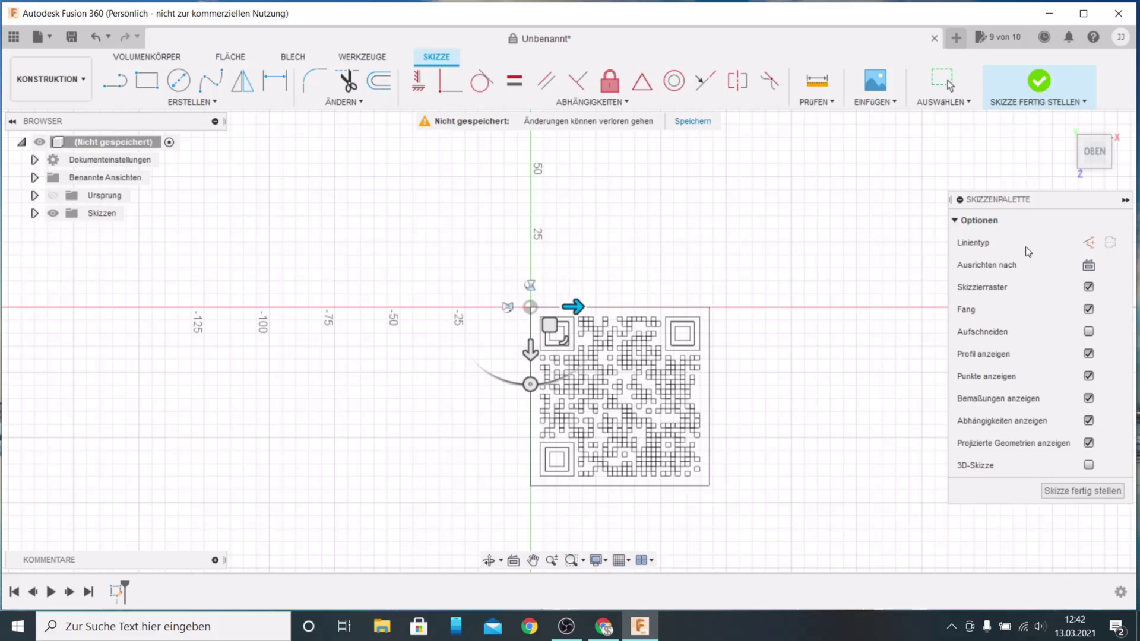
Finish the QR code sketch and zoom in on the pattern.
click(1036, 85)
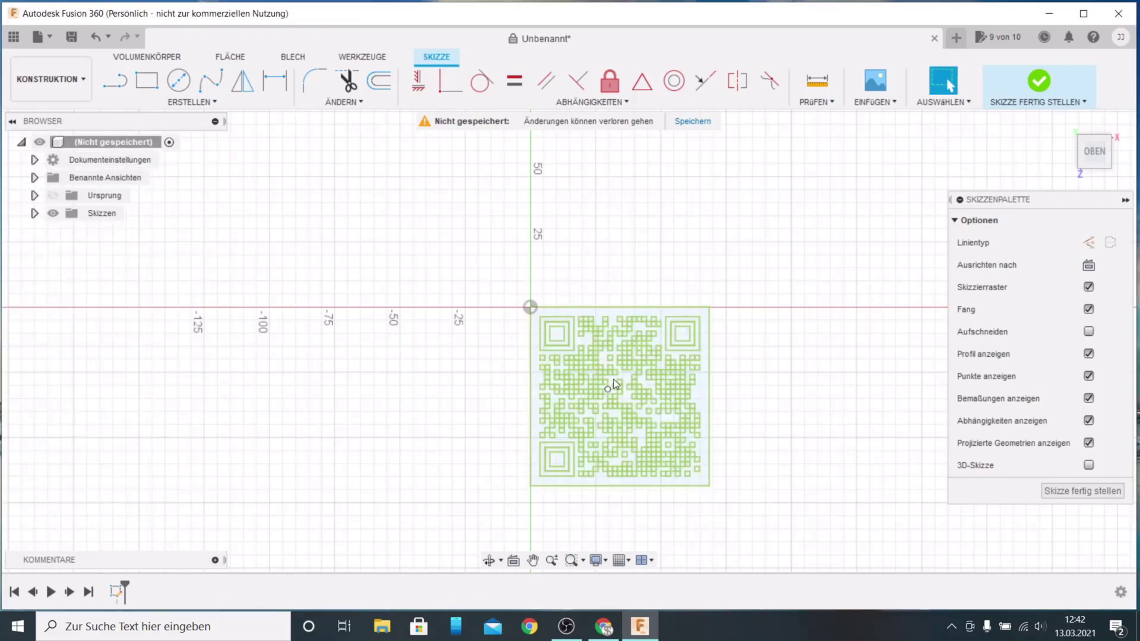
scroll(614, 379, up, 3)
scroll(597, 321, up, 3)
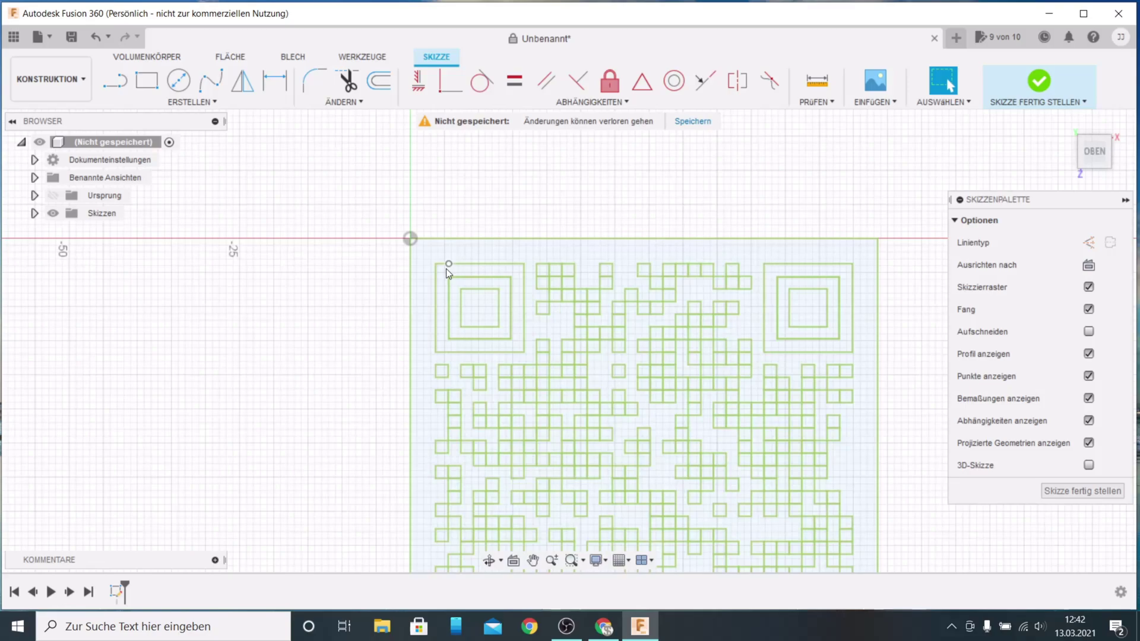
scroll(447, 247, up, 3)
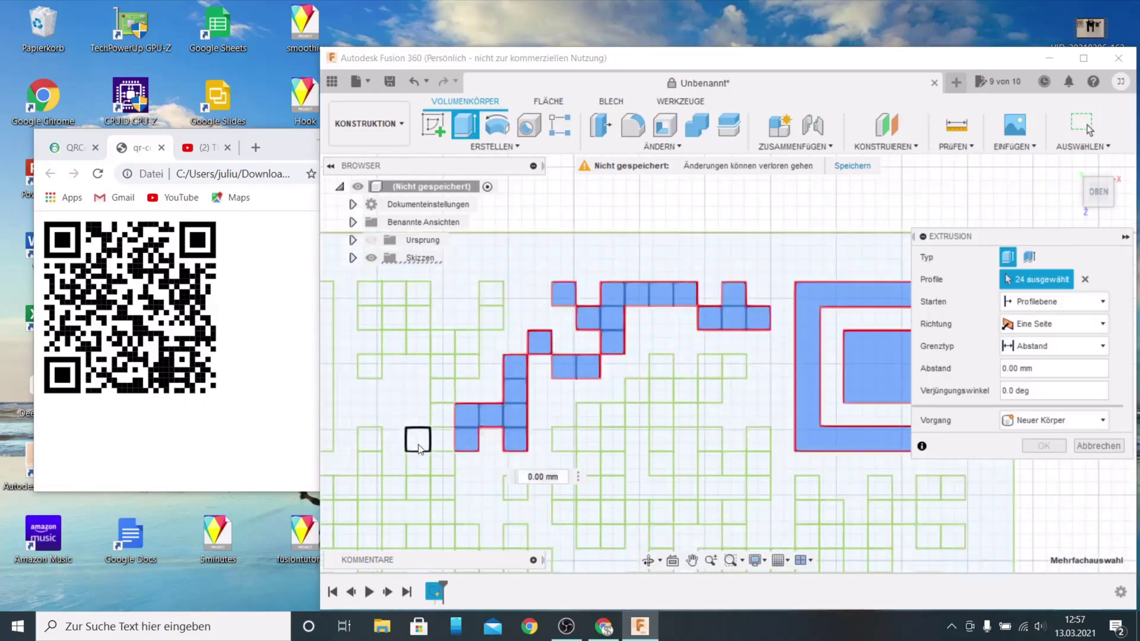
Select all the QR code's square profiles for a 5 mm extrusion.
click(483, 395)
click(458, 415)
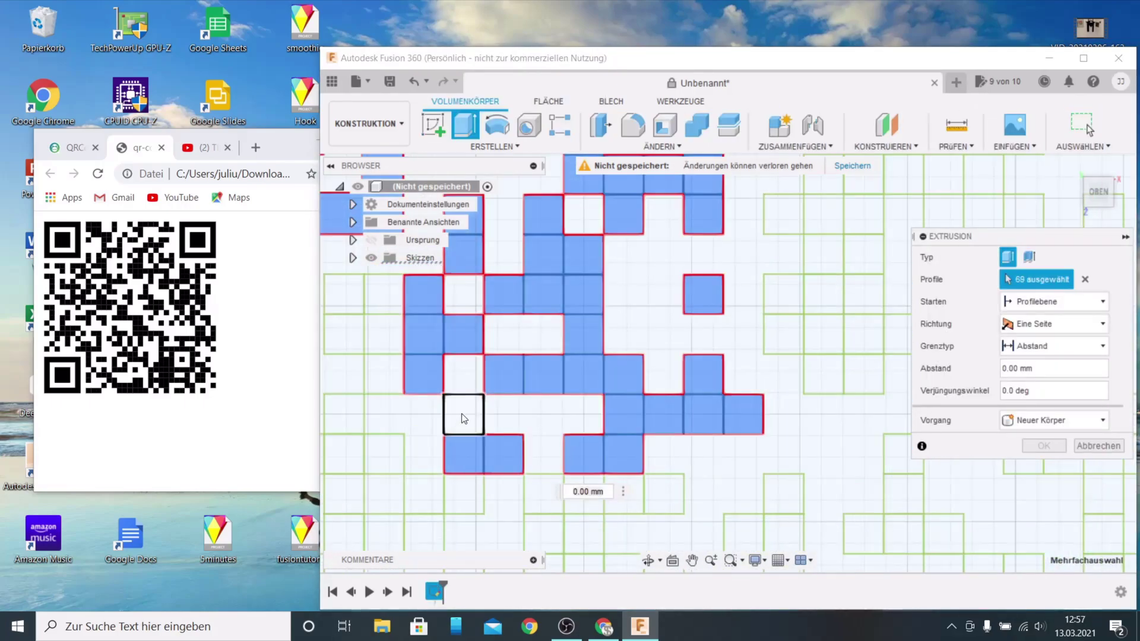
click(636, 390)
click(492, 472)
click(565, 433)
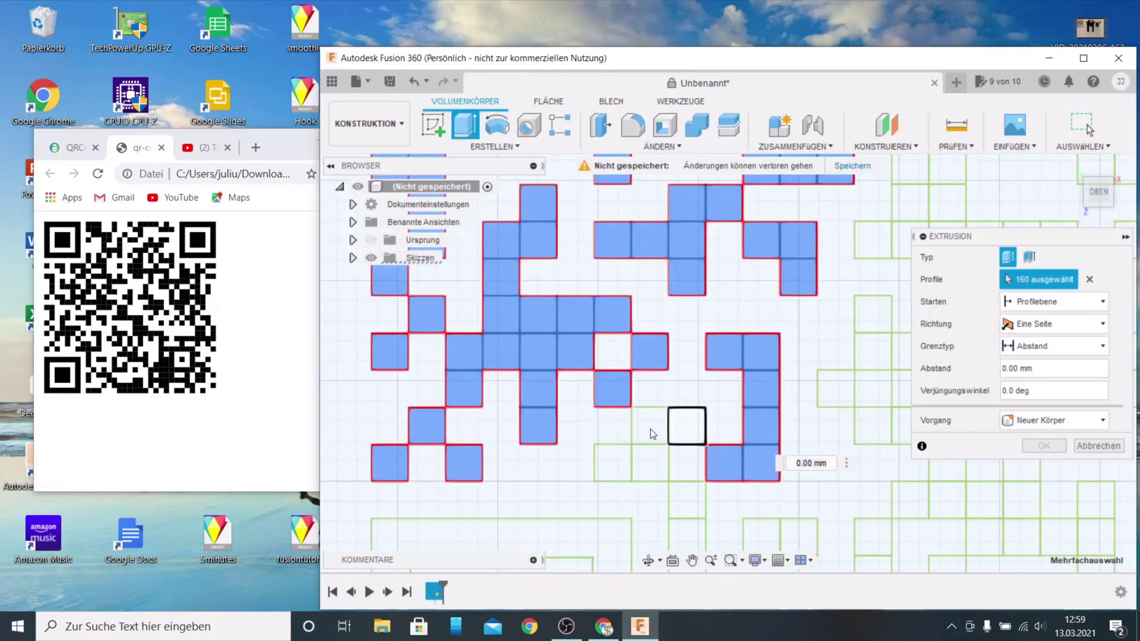
click(567, 407)
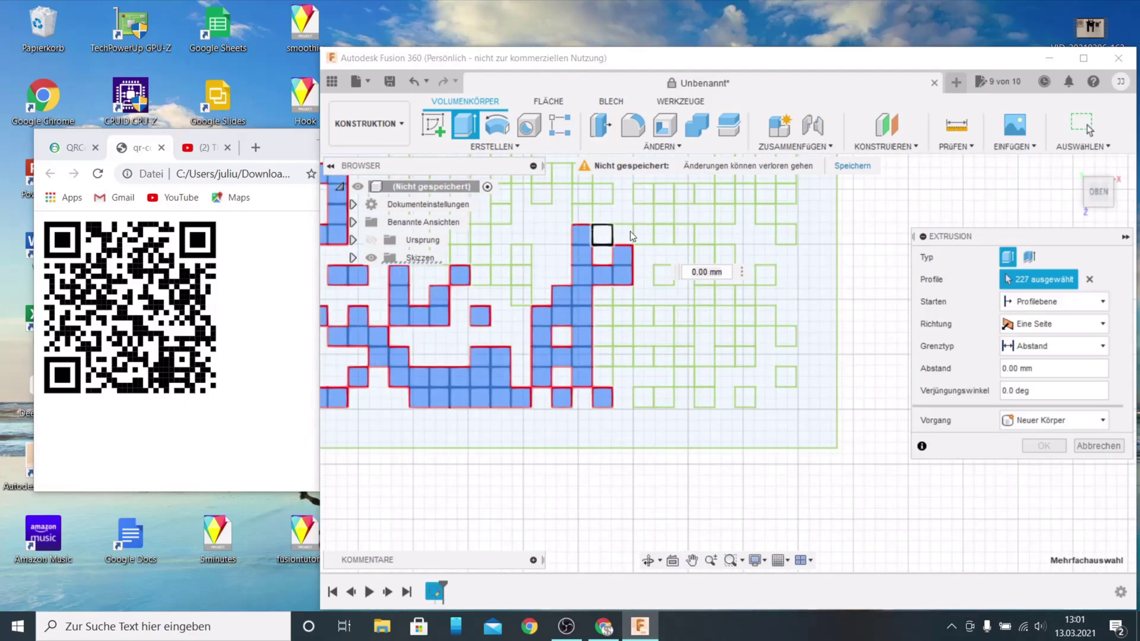
click(677, 405)
click(420, 338)
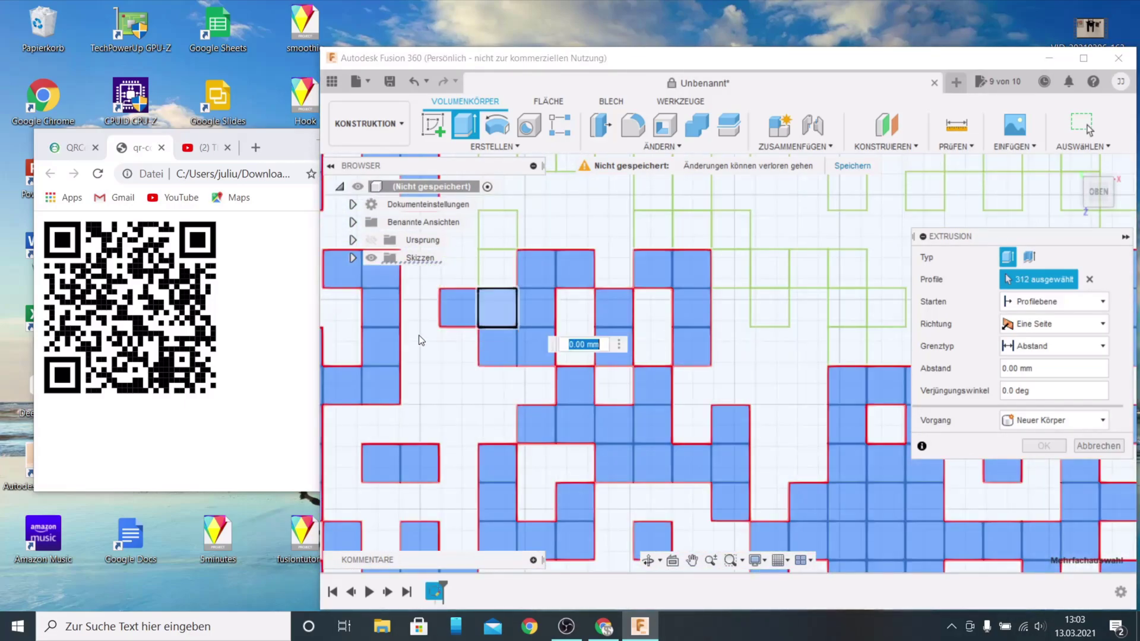
click(594, 356)
click(648, 352)
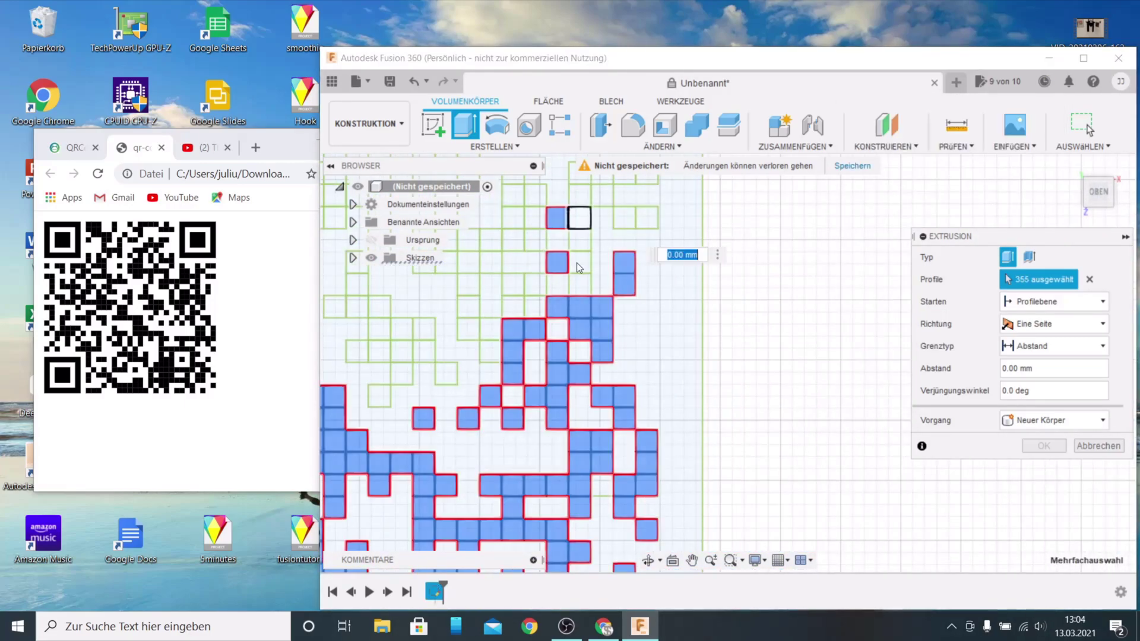
scroll(499, 306, up, 3)
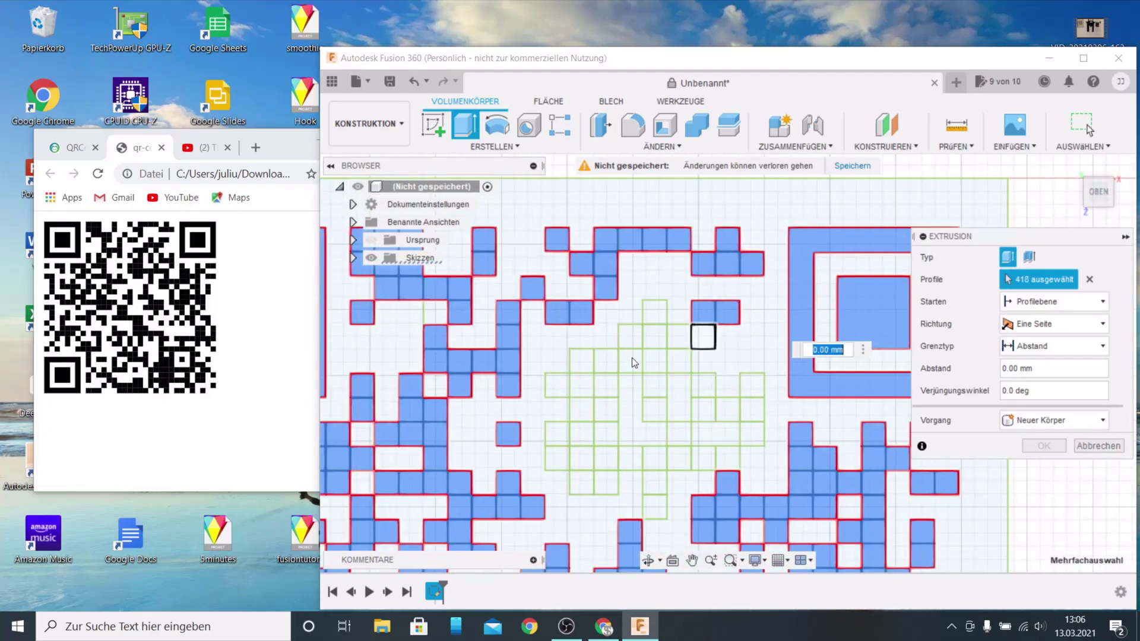
click(632, 357)
Finish the extrusion, view it from the top, and select bodies Körper1–16.
key(Return)
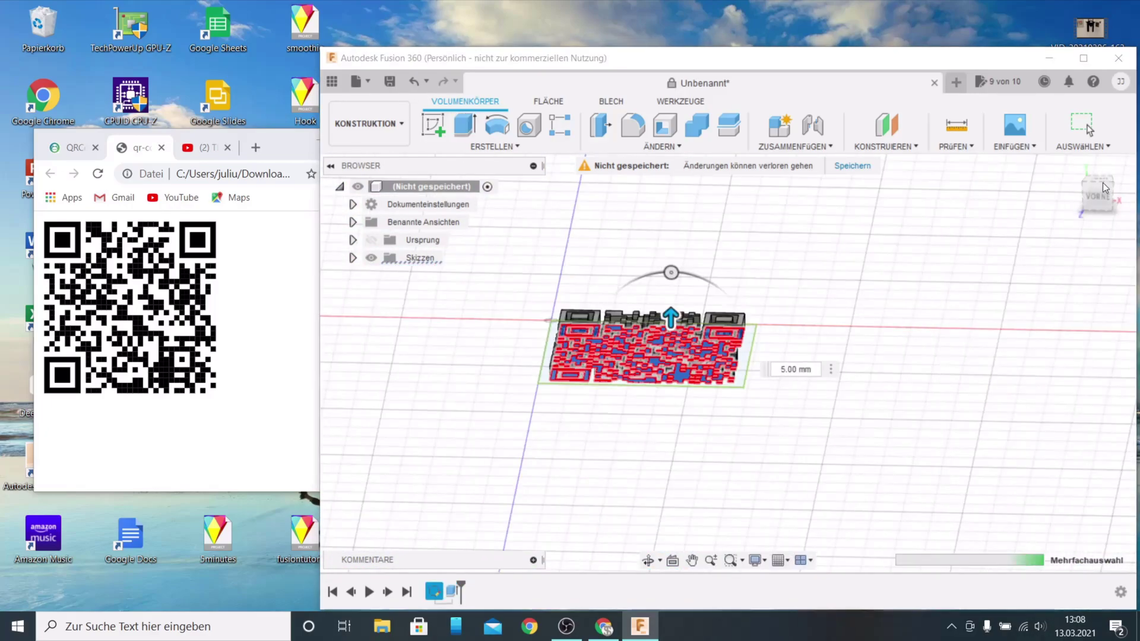
click(1098, 193)
click(437, 507)
ctrl+click(437, 489)
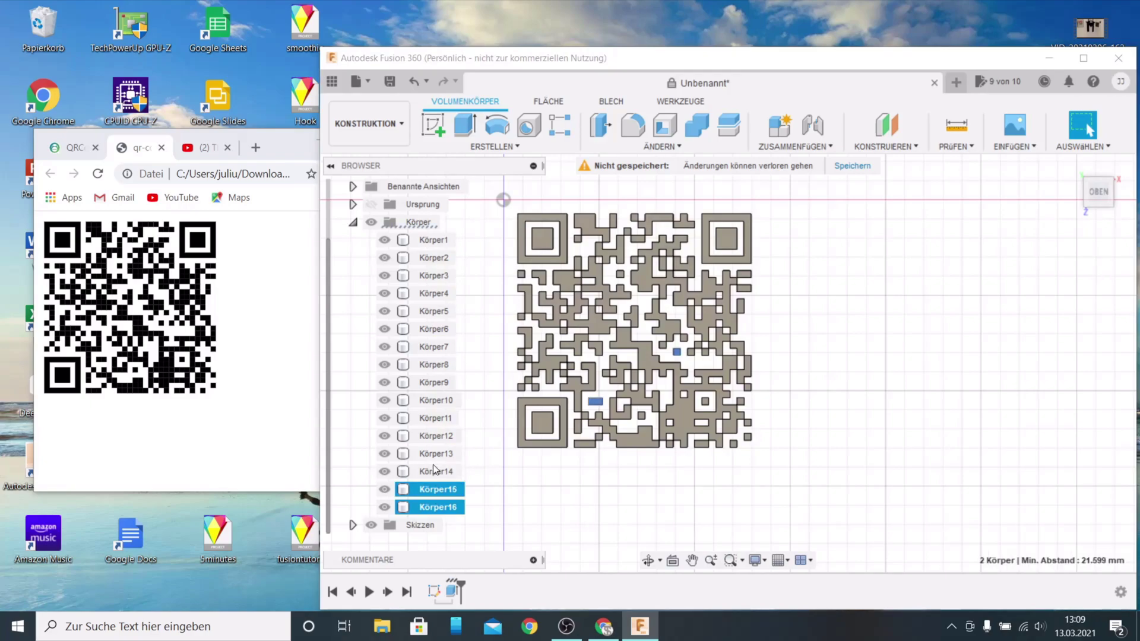
ctrl+click(437, 471)
ctrl+click(437, 454)
ctrl+click(437, 436)
ctrl+click(437, 417)
ctrl+click(438, 400)
ctrl+click(439, 383)
ctrl+click(441, 364)
ctrl+click(440, 346)
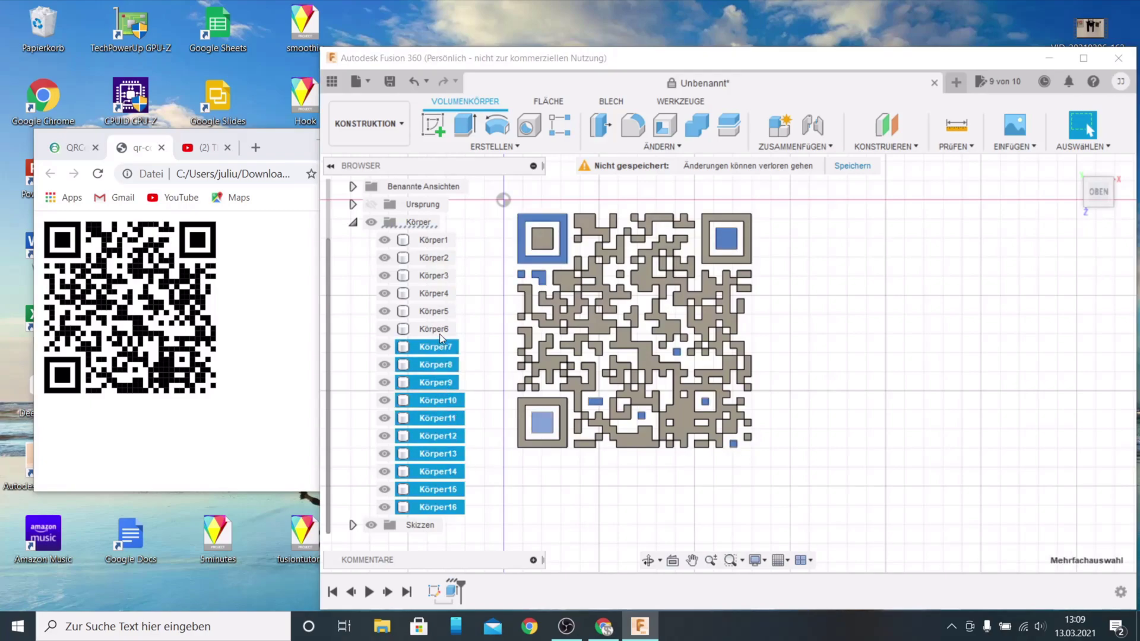
ctrl+click(441, 329)
ctrl+click(442, 312)
ctrl+click(442, 293)
ctrl+click(439, 276)
ctrl+click(439, 258)
ctrl+click(438, 240)
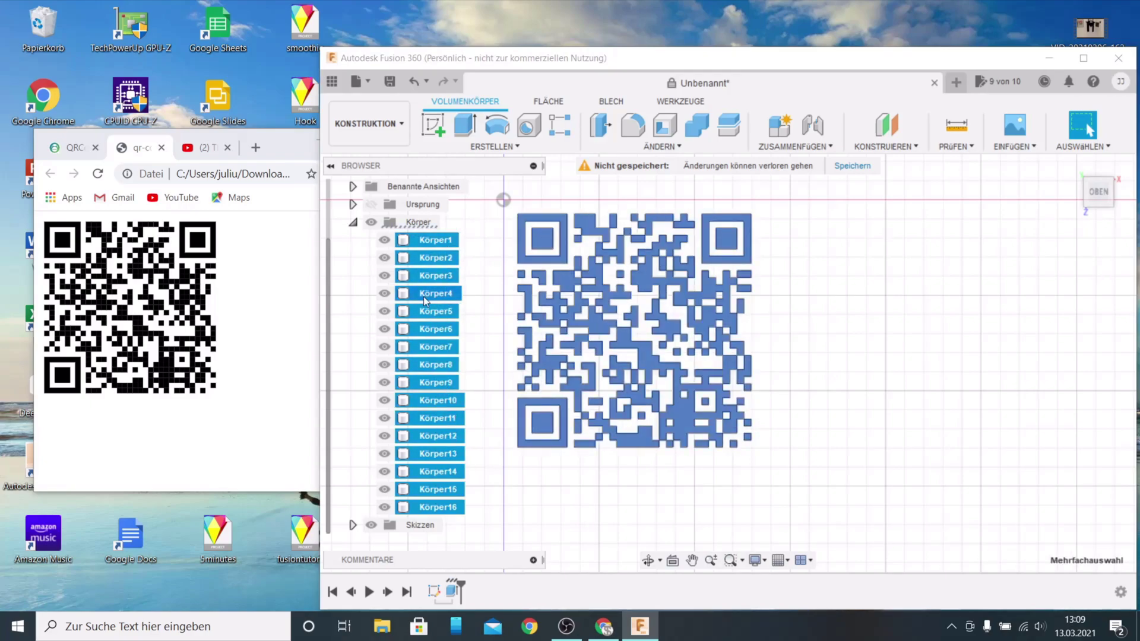
Open Appearance for the bodies and browse to the glossy enamel colours.
right_click(437, 242)
click(480, 345)
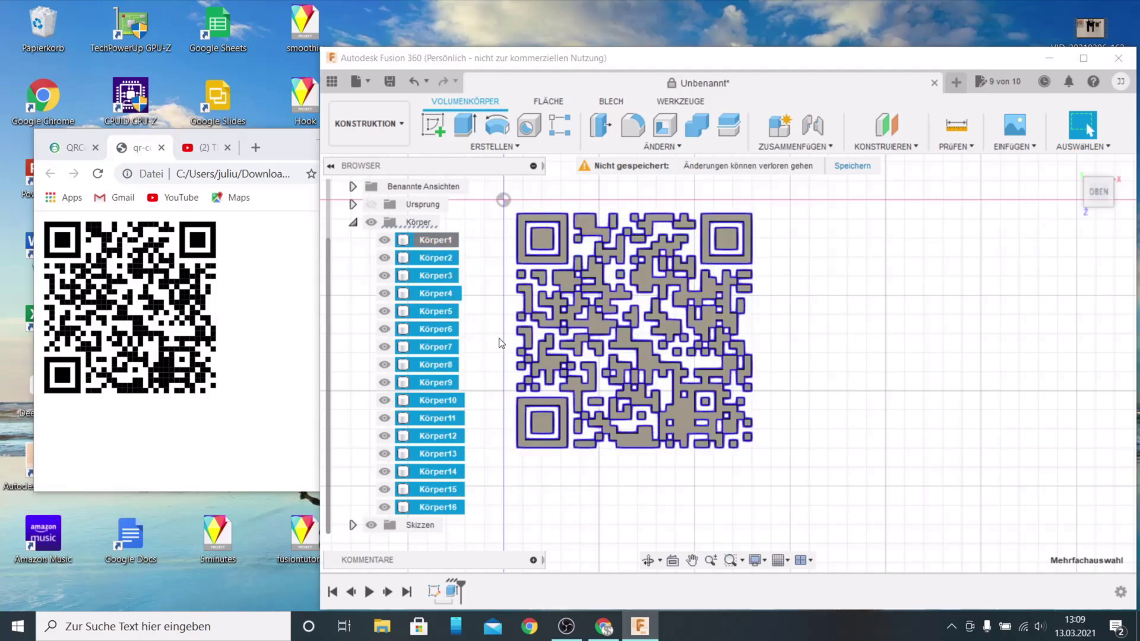
click(982, 279)
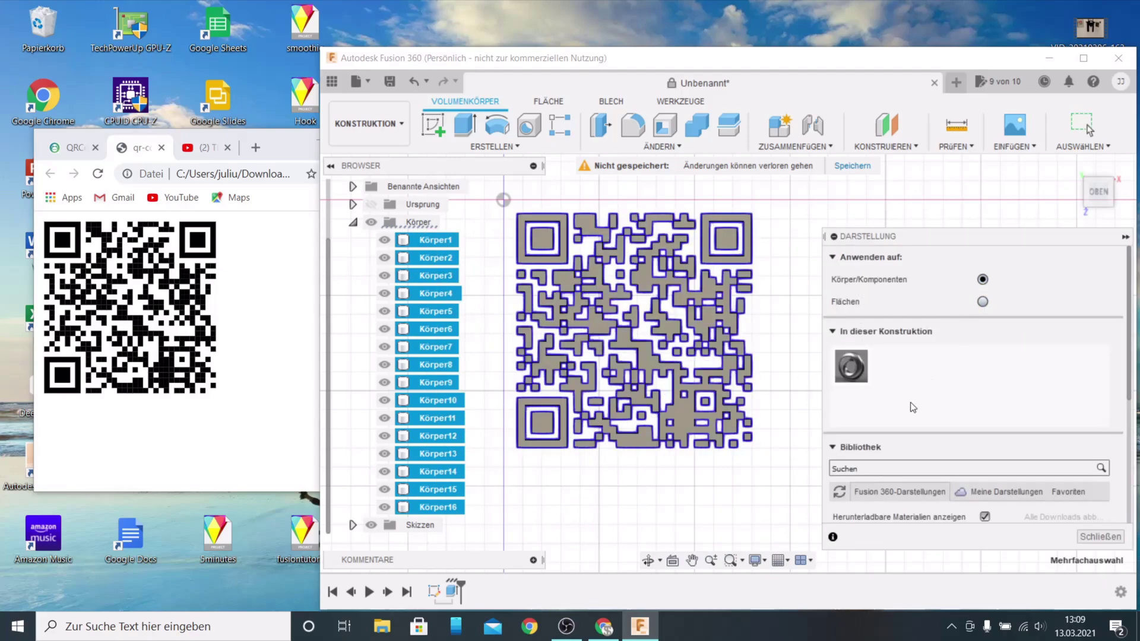
scroll(891, 475, down, 5)
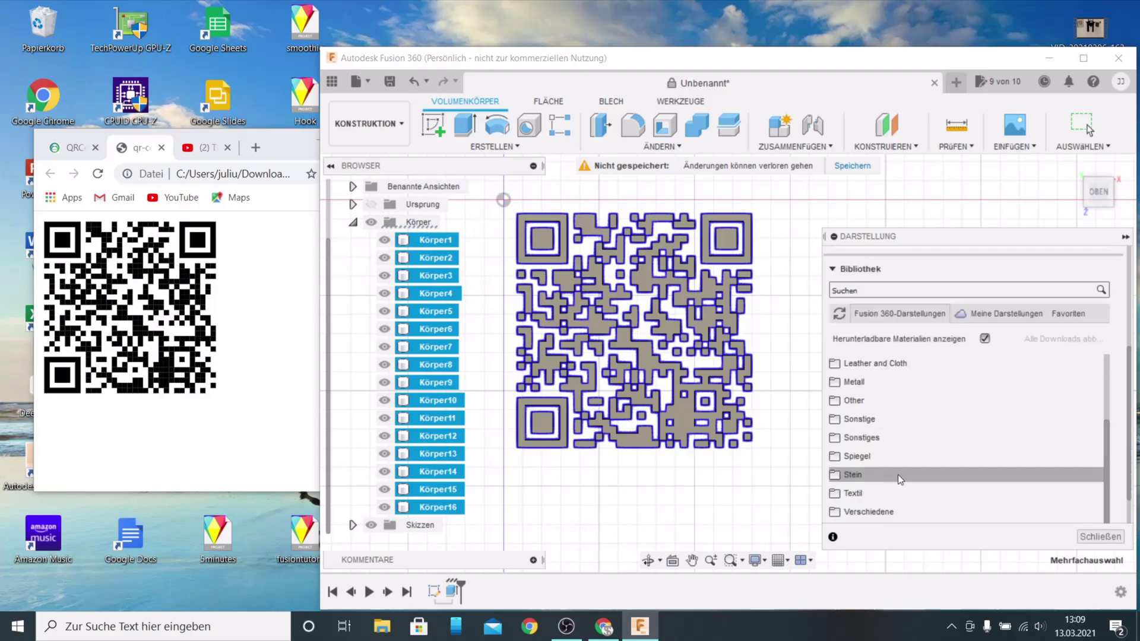
click(870, 451)
scroll(877, 372, up, 2)
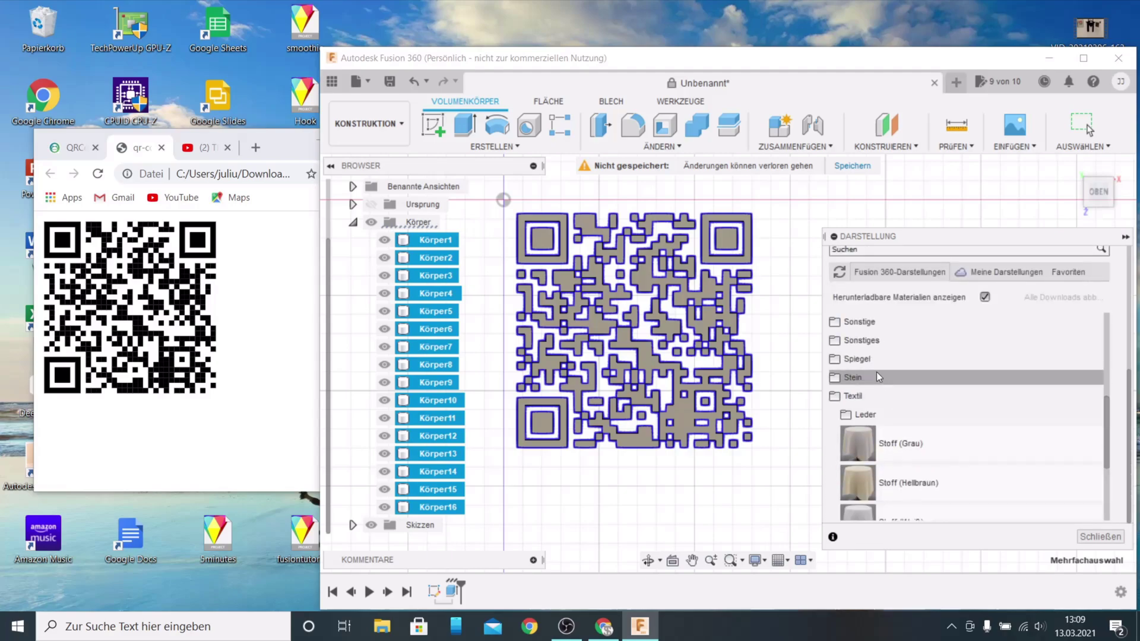
click(868, 400)
click(880, 358)
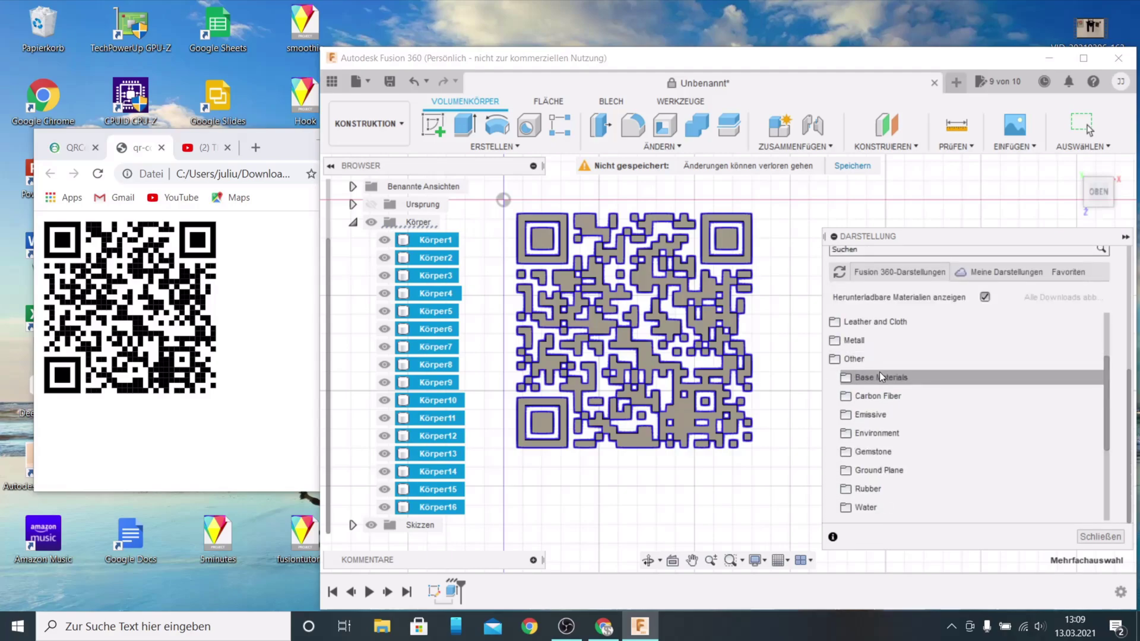
click(879, 374)
scroll(903, 402, down, 3)
scroll(900, 403, down, 3)
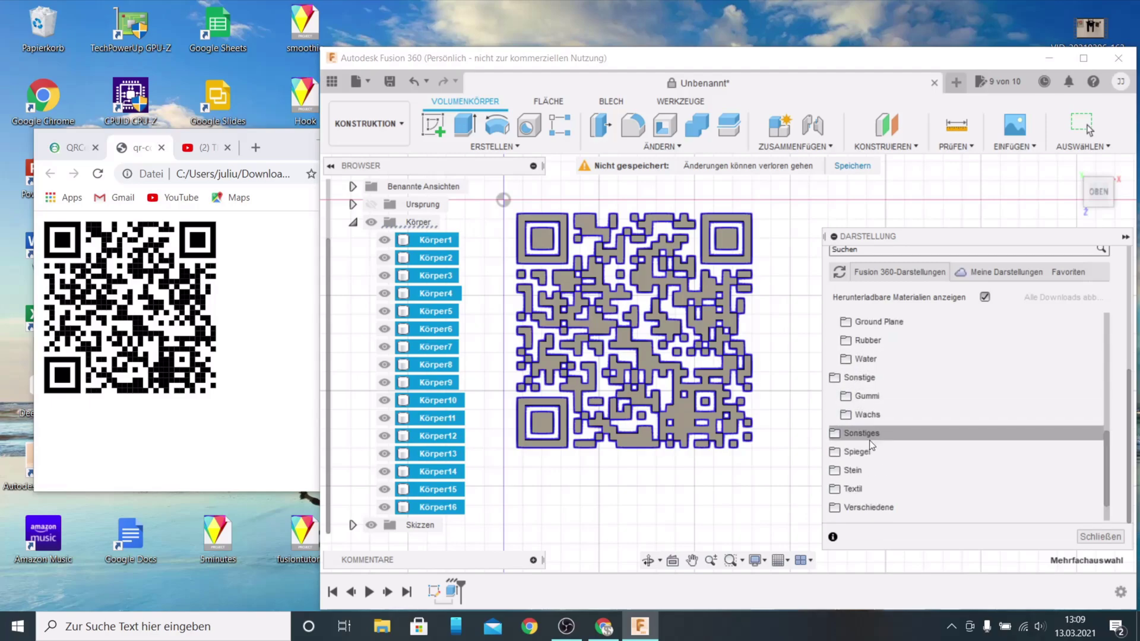
scroll(845, 337, up, 3)
scroll(861, 347, up, 5)
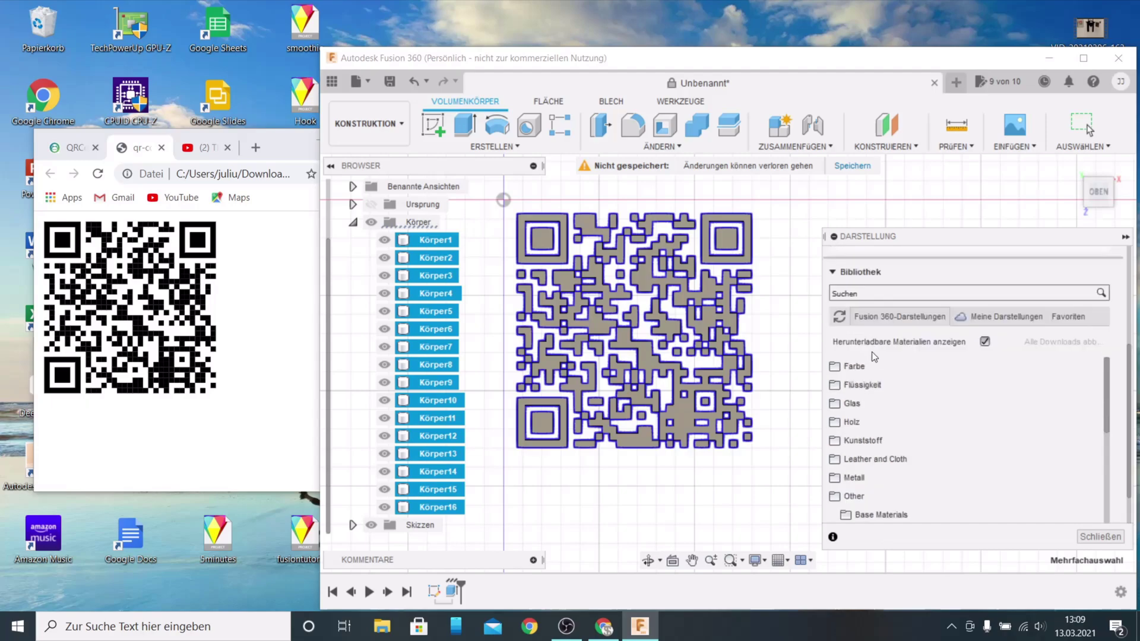
click(844, 368)
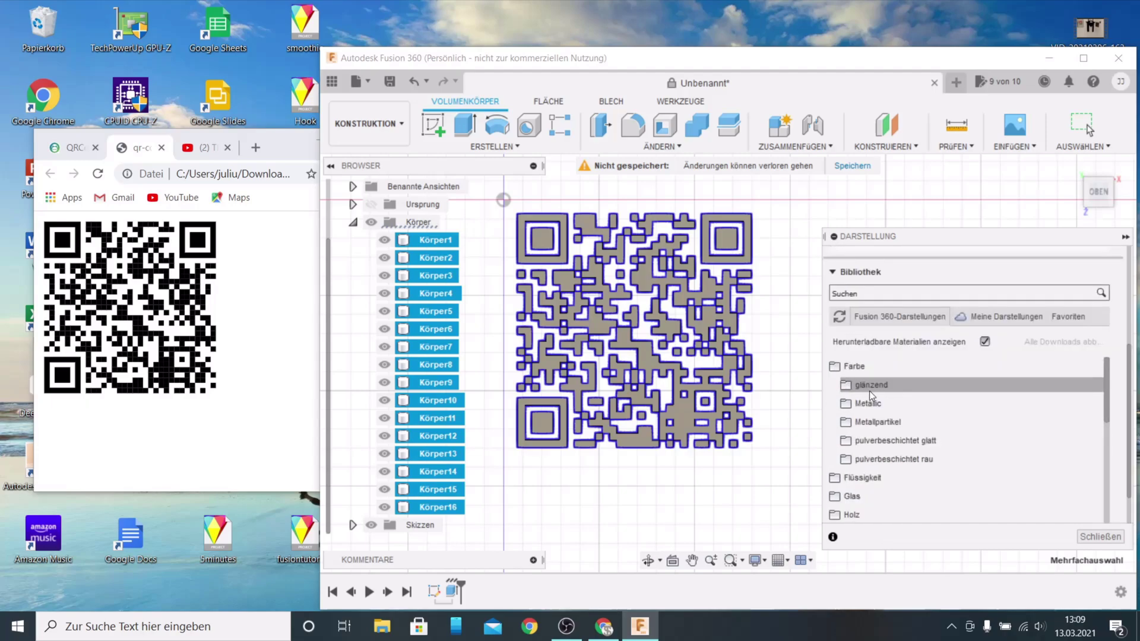
click(889, 387)
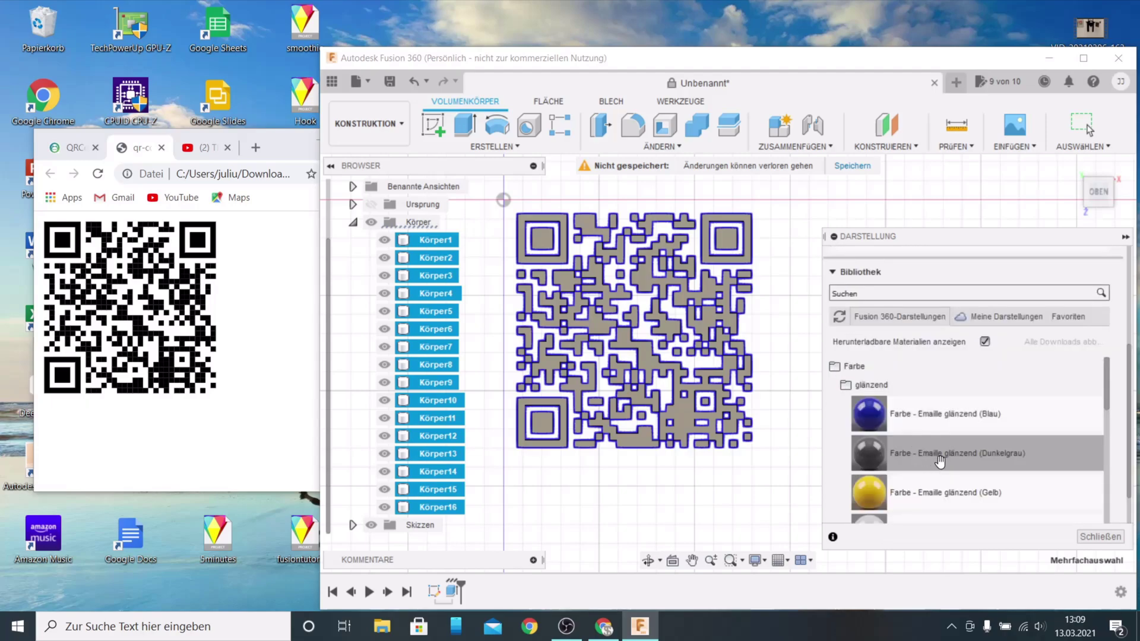
scroll(920, 445, down, 3)
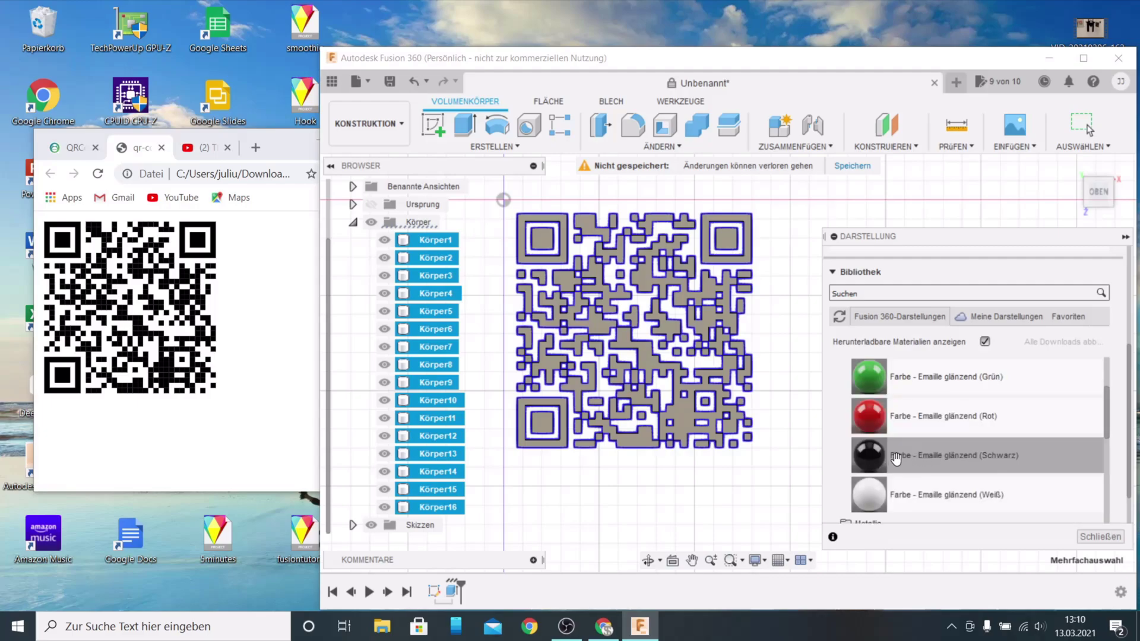
Apply Emaille glänzend (Schwarz) to all sixteen bodies and close Appearance.
drag(891, 457, 841, 272)
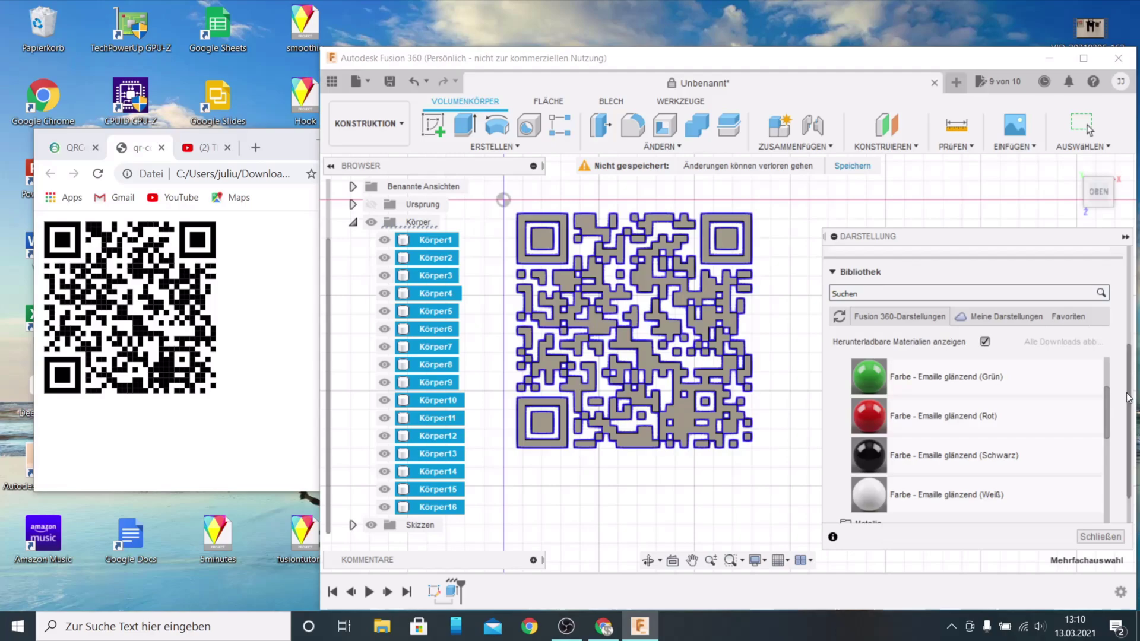
scroll(883, 503, up, 2)
drag(883, 503, 853, 259)
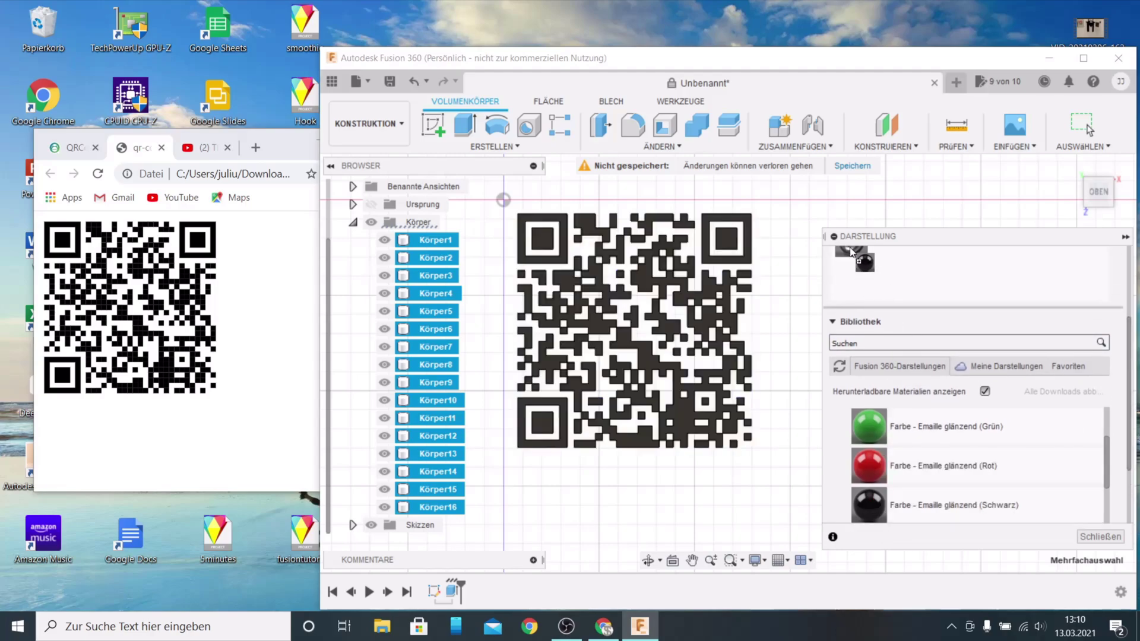
drag(851, 251, 815, 193)
click(1101, 536)
scroll(794, 407, up, 2)
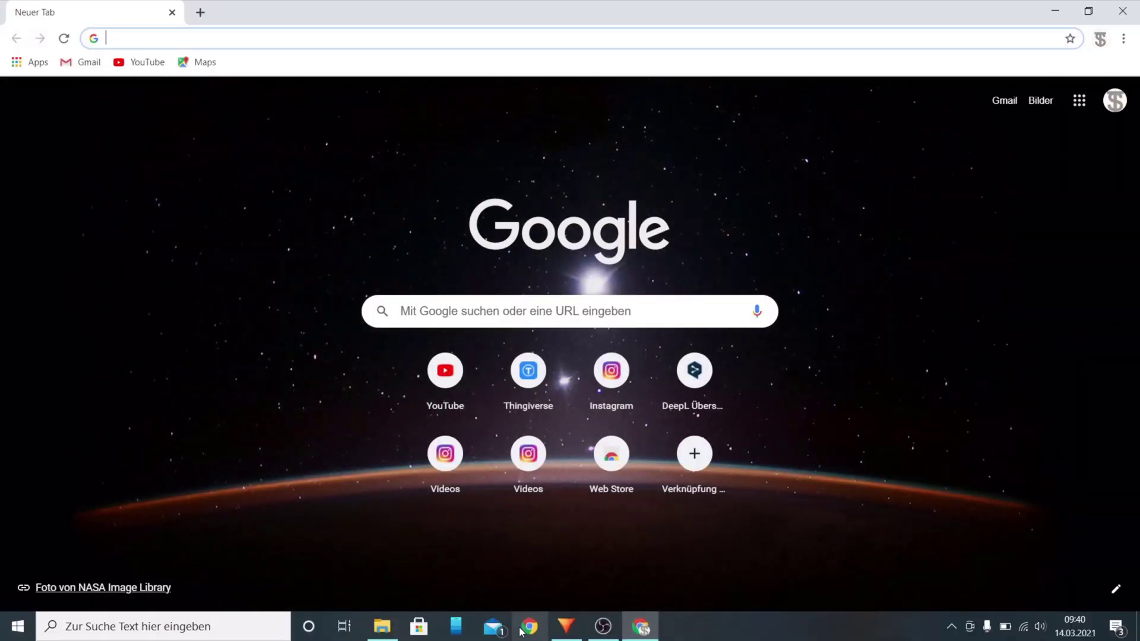
Search Google again for 'qr code generator'.
text(qr code)
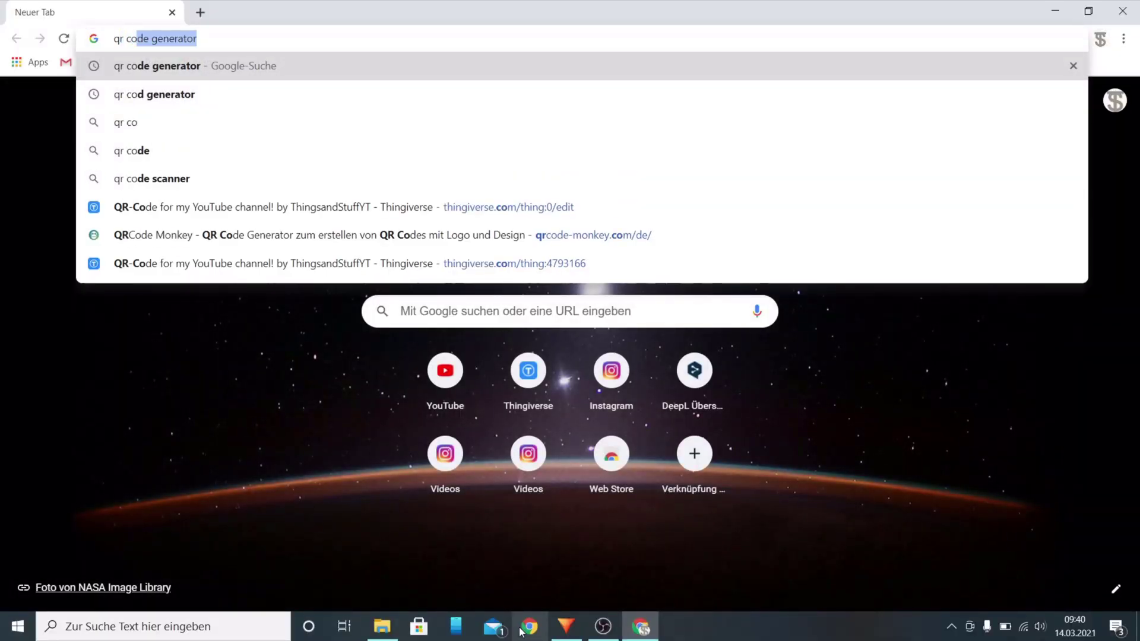
text( generato)
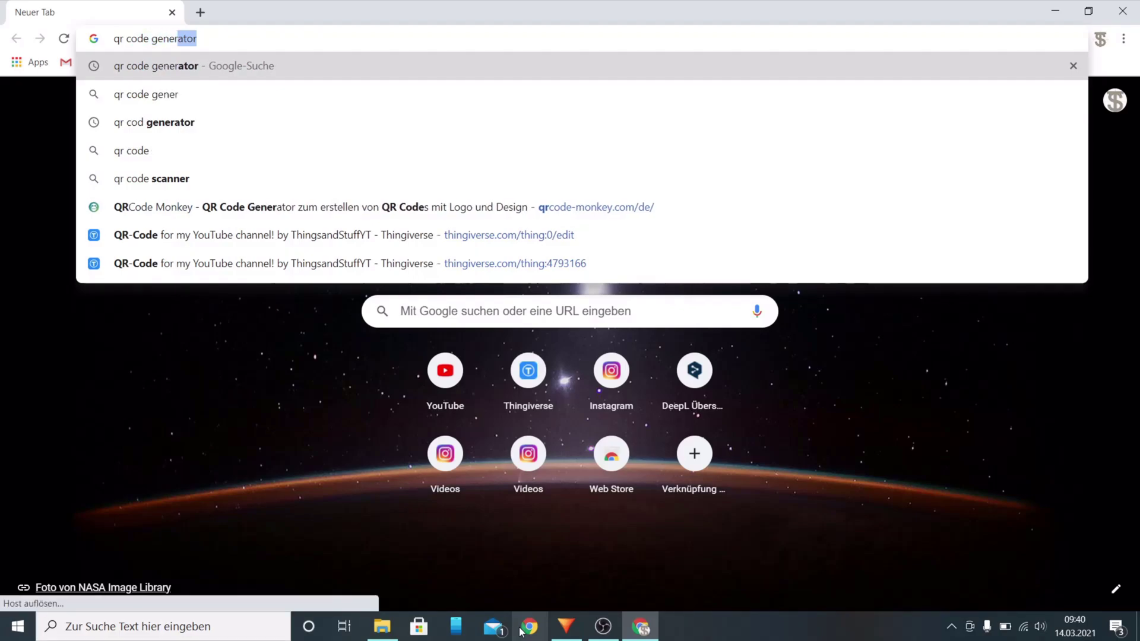
text(r)
key(Return)
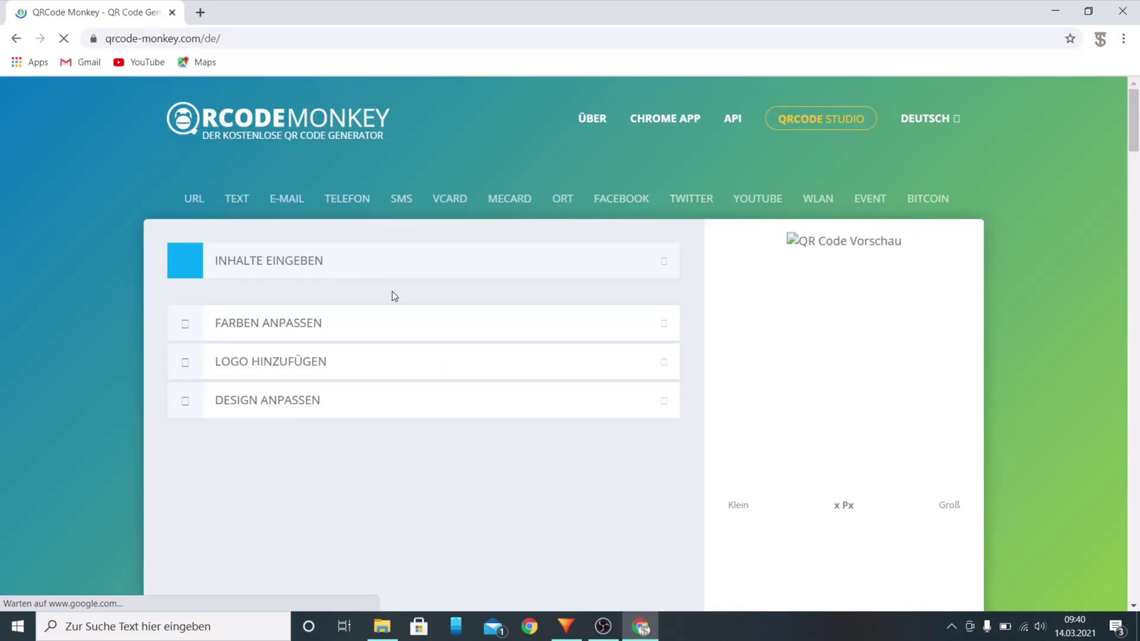
Replace the default URL with the YouTube channel link from autofill.
click(407, 322)
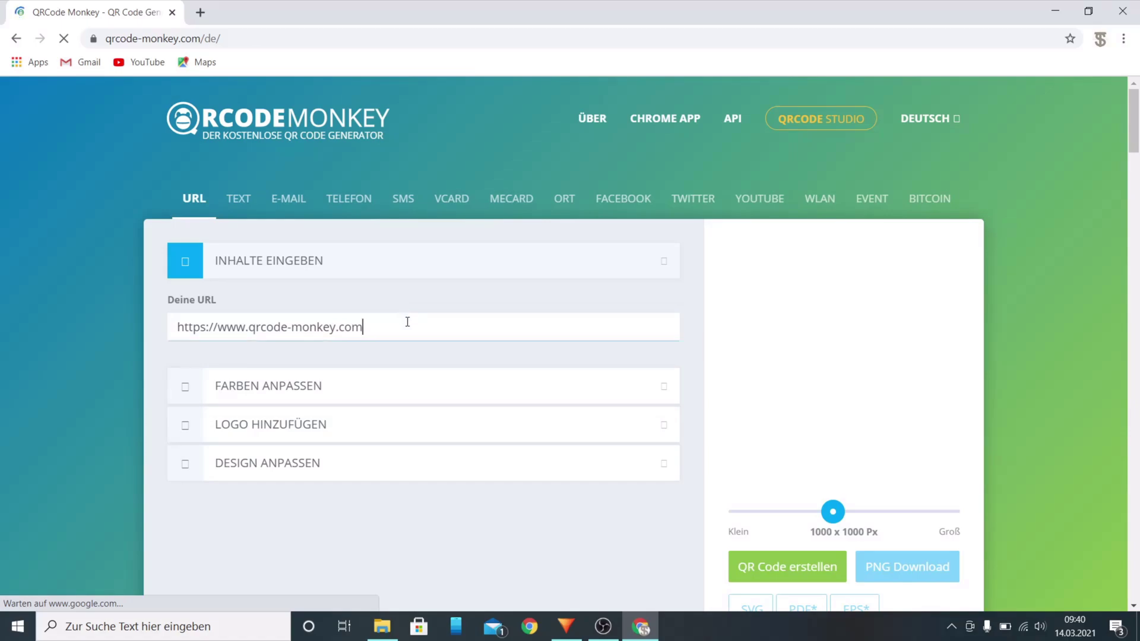
key(BackSpace)
key(BackSpace)
key(BackSpace)
key(BackSpace)
key(BackSpace)
key(BackSpace)
key(BackSpace)
key(BackSpace)
key(BackSpace)
key(BackSpace)
key(BackSpace)
key(BackSpace)
key(BackSpace)
key(BackSpace)
key(BackSpace)
key(BackSpace)
key(BackSpace)
key(BackSpace)
key(BackSpace)
key(BackSpace)
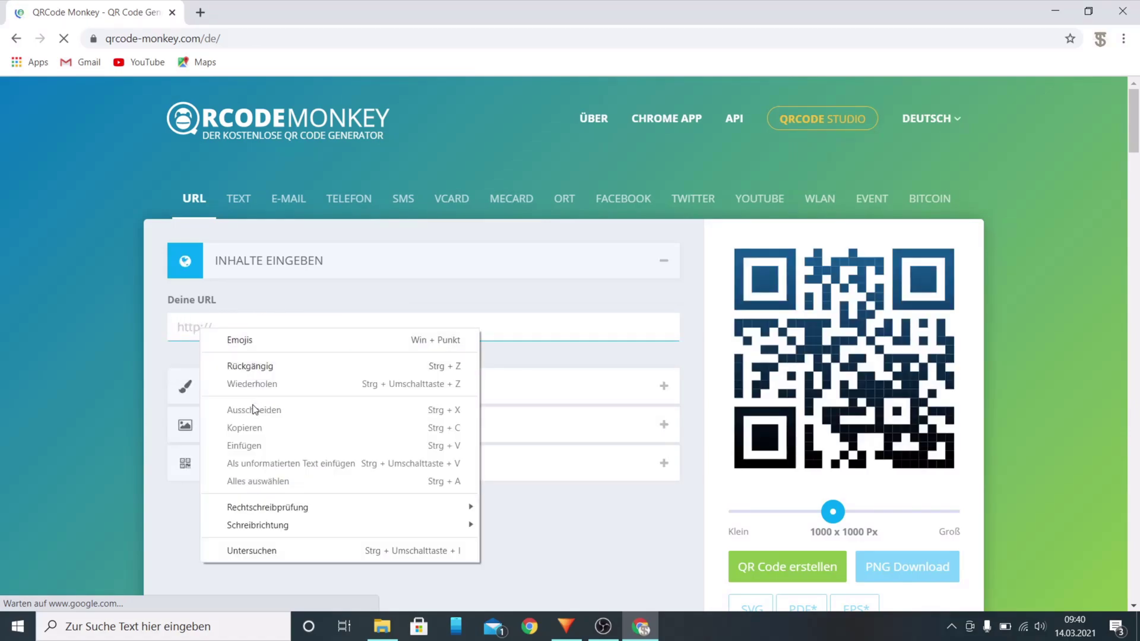
click(212, 330)
click(215, 361)
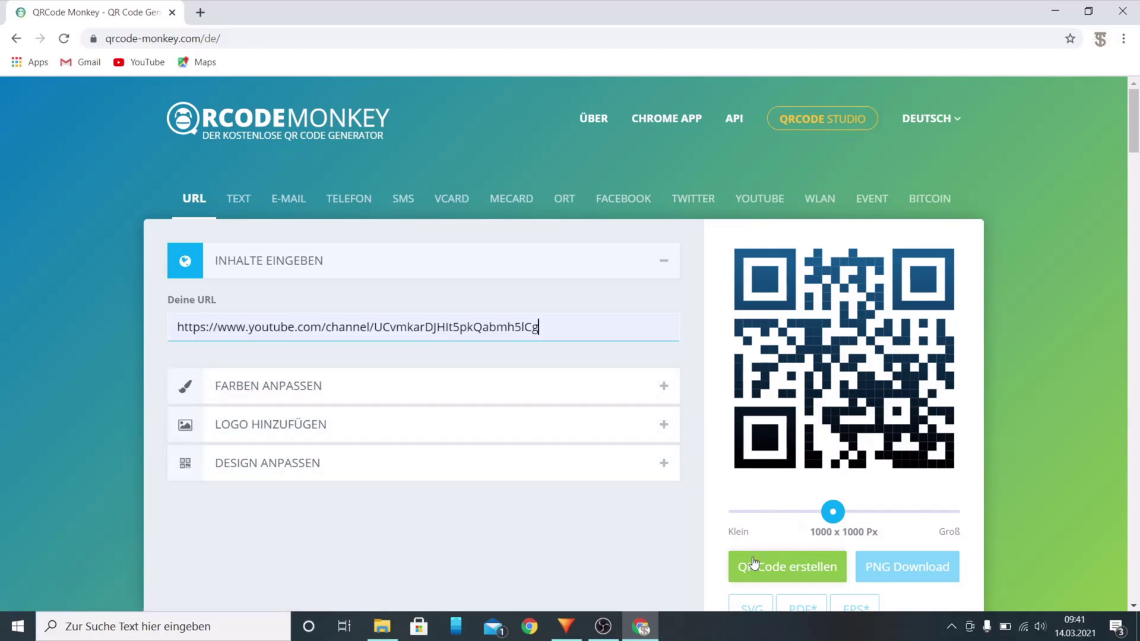
Generate a 200 x 200 Px QR code and download it as PNG.
drag(833, 512, 740, 514)
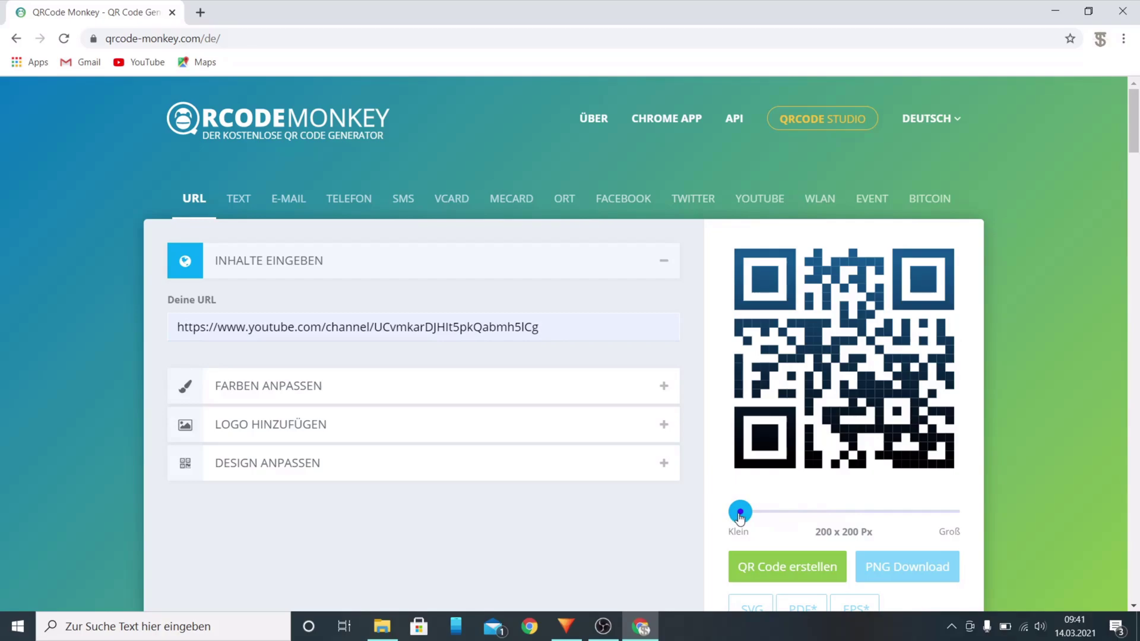
click(766, 568)
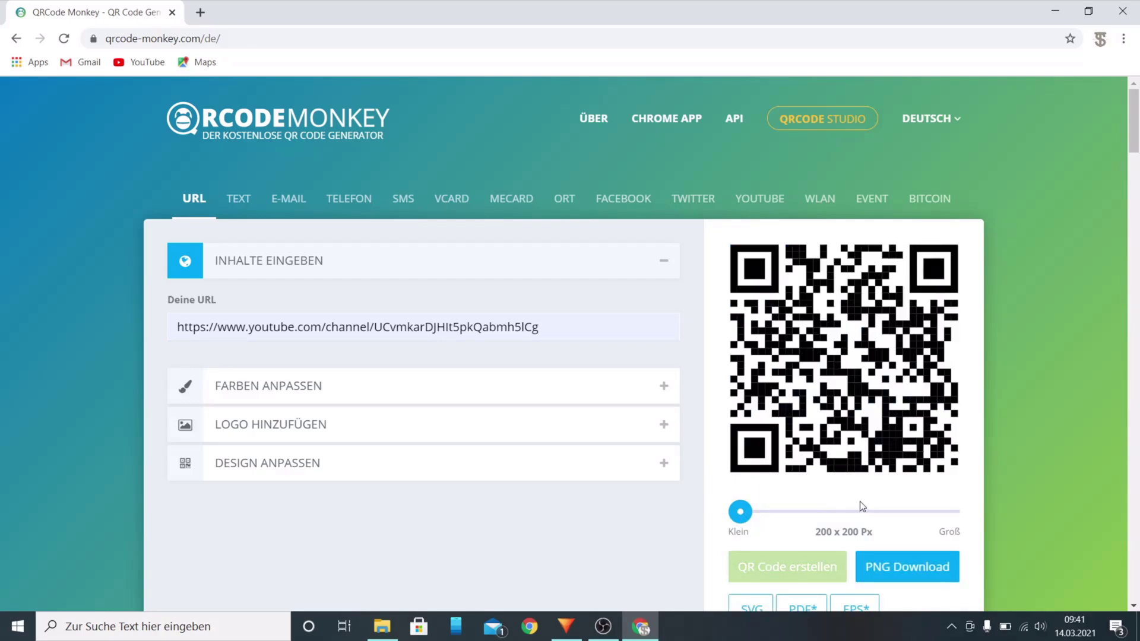
scroll(861, 504, down, 1)
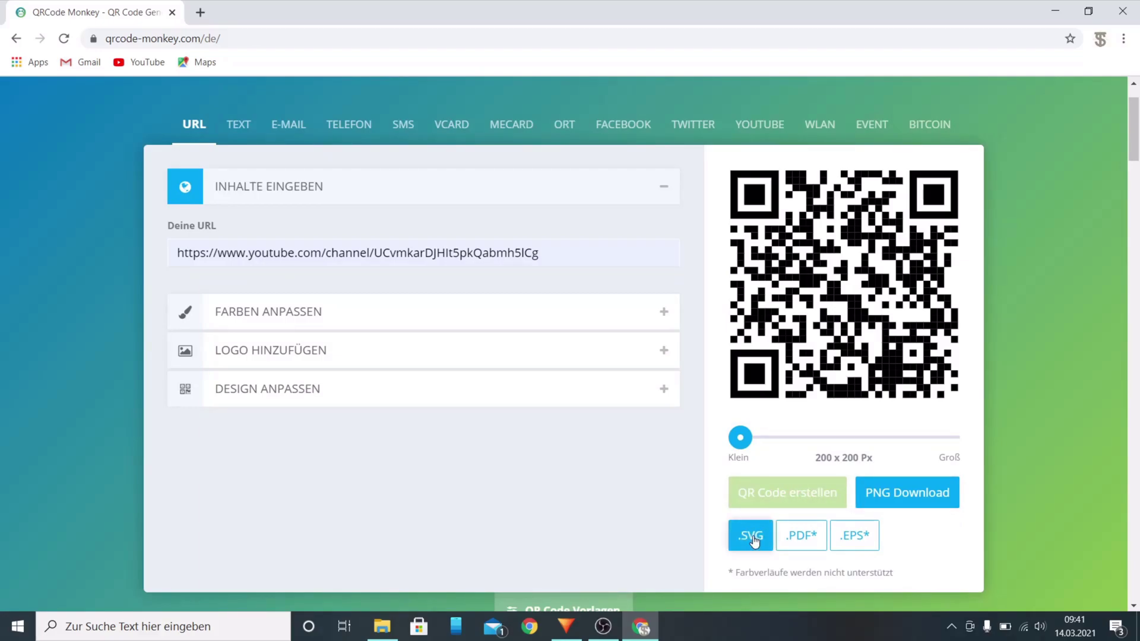
click(904, 498)
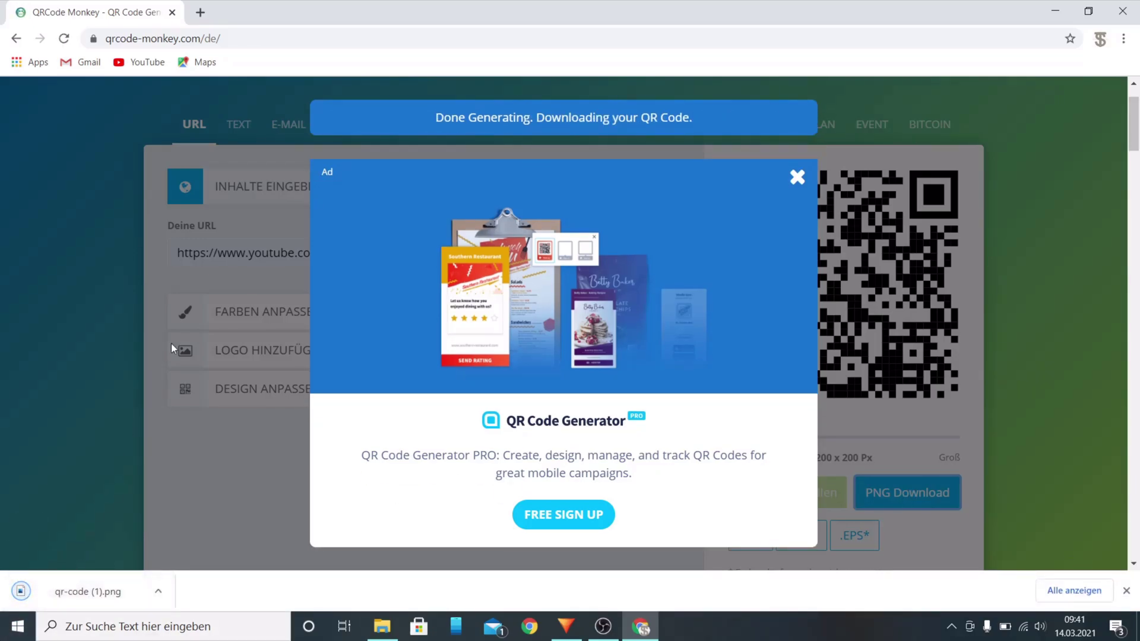
Search Google for 'png to stl' in a new tab.
click(200, 15)
text(p)
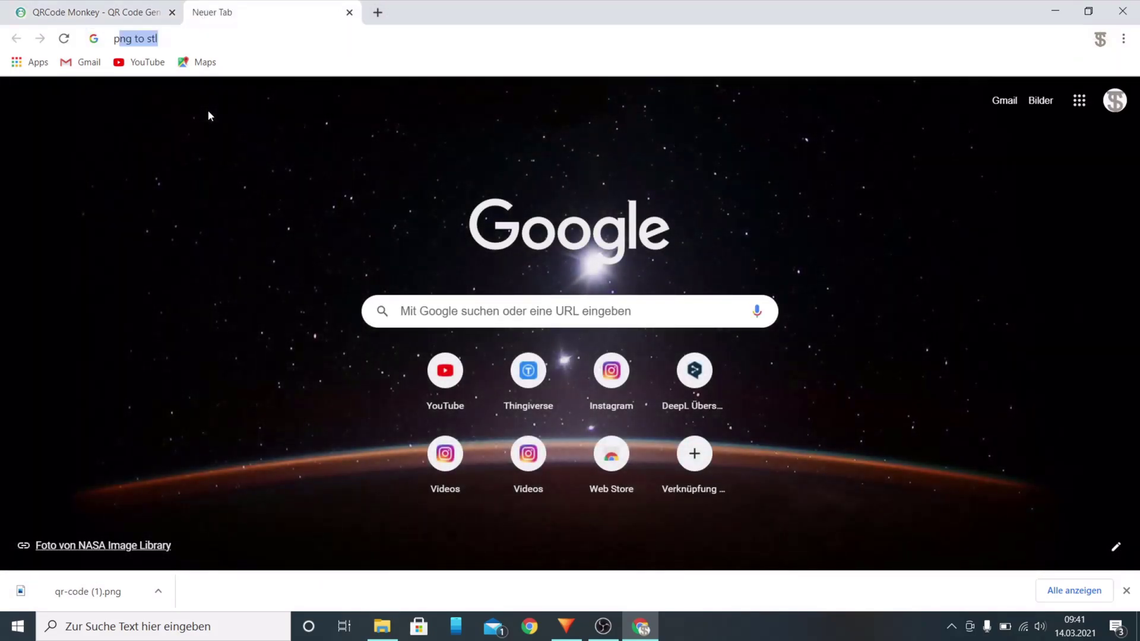
text(ng to s)
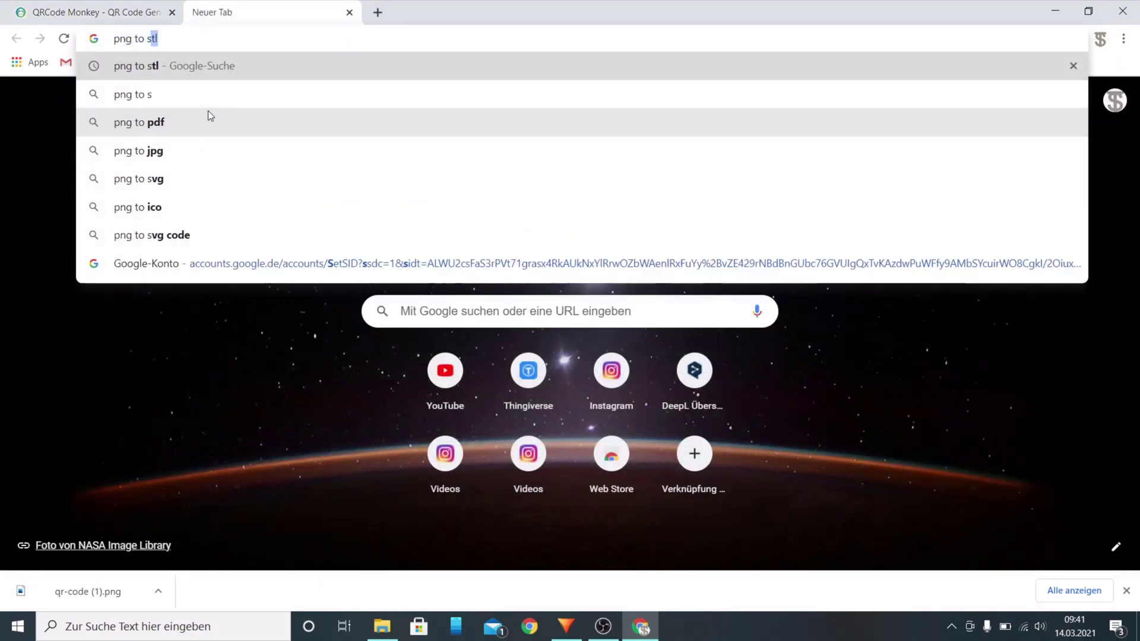
text(tl)
key(Return)
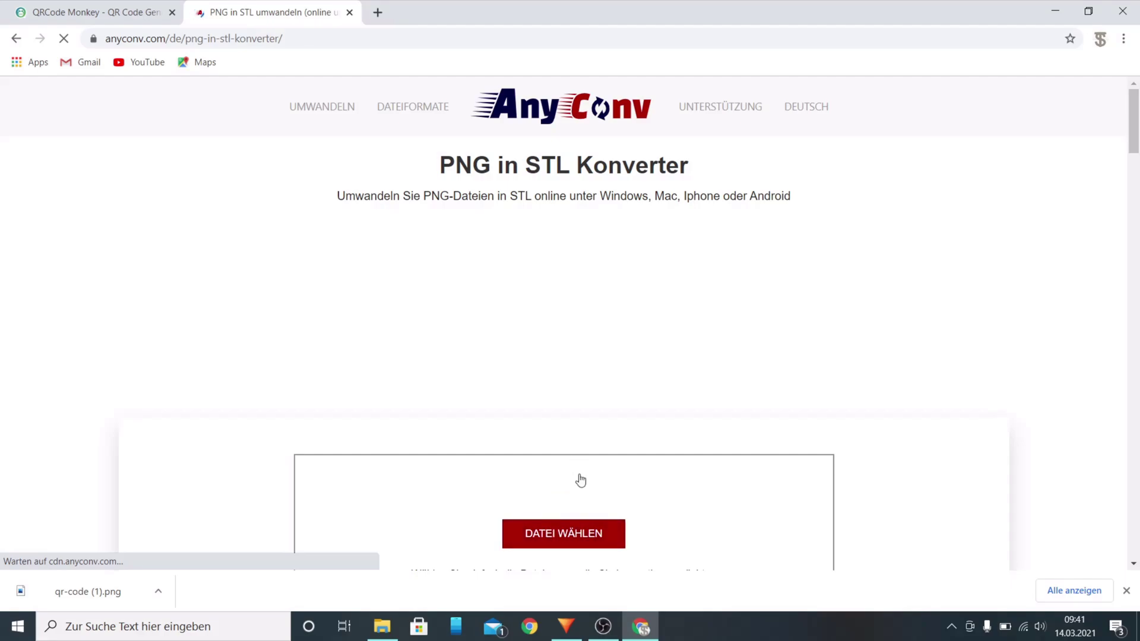
Upload qr-code (1).png to AnyConv, convert it, and download the resulting STL.
click(563, 535)
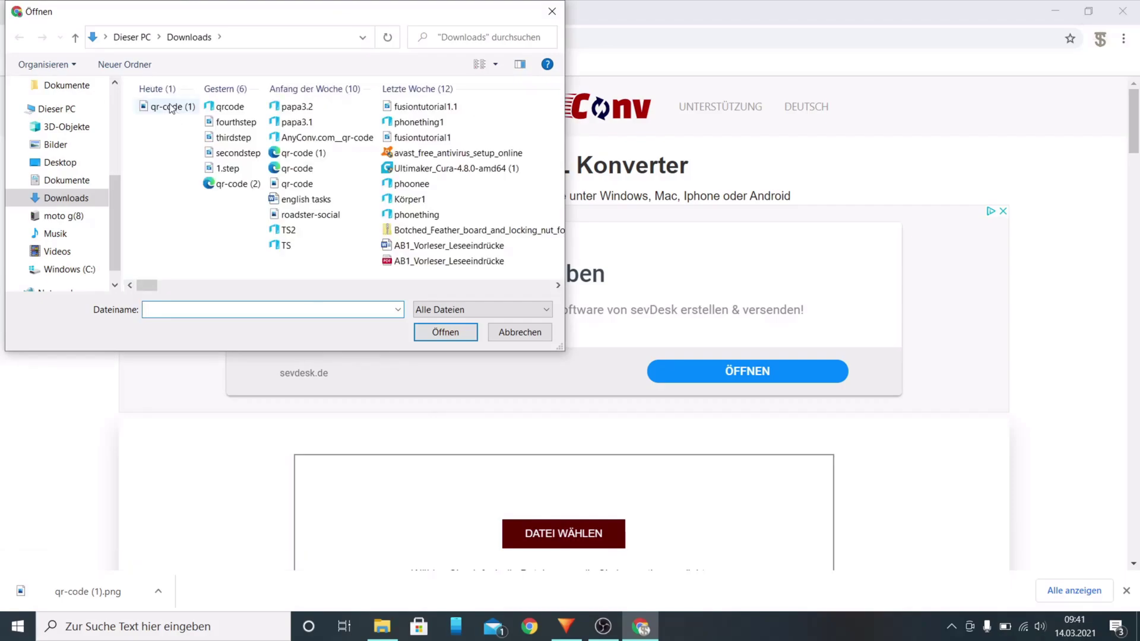
double_click(170, 107)
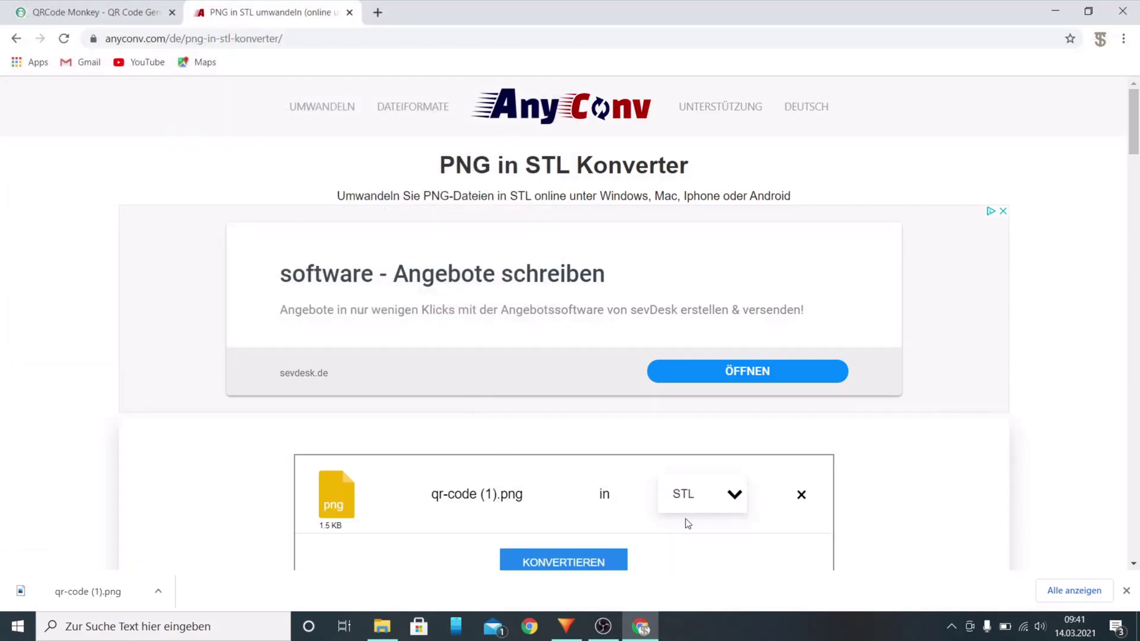
scroll(680, 504, down, 3)
click(595, 343)
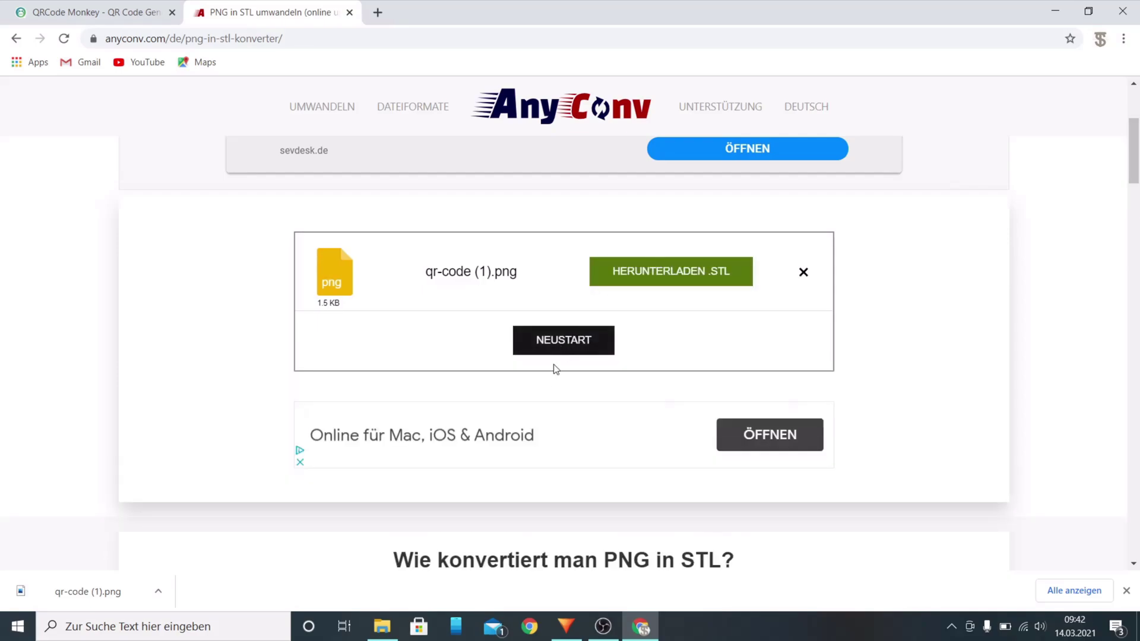
click(636, 272)
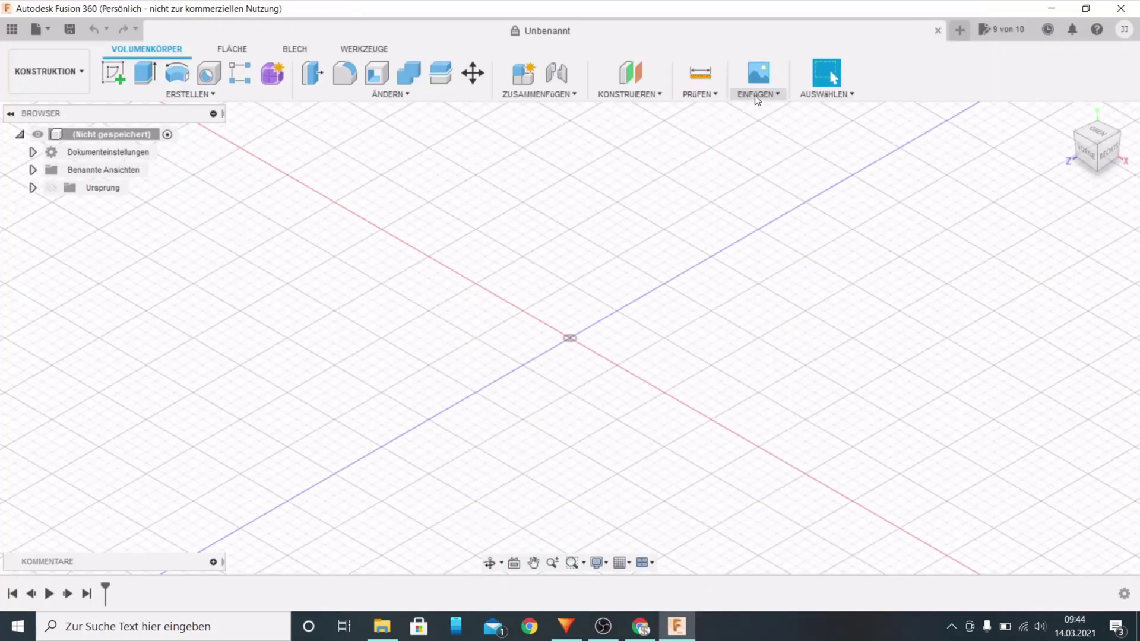
Insert the AnyConv QR code STL as a mesh, rotated -90° to lie flat.
click(756, 94)
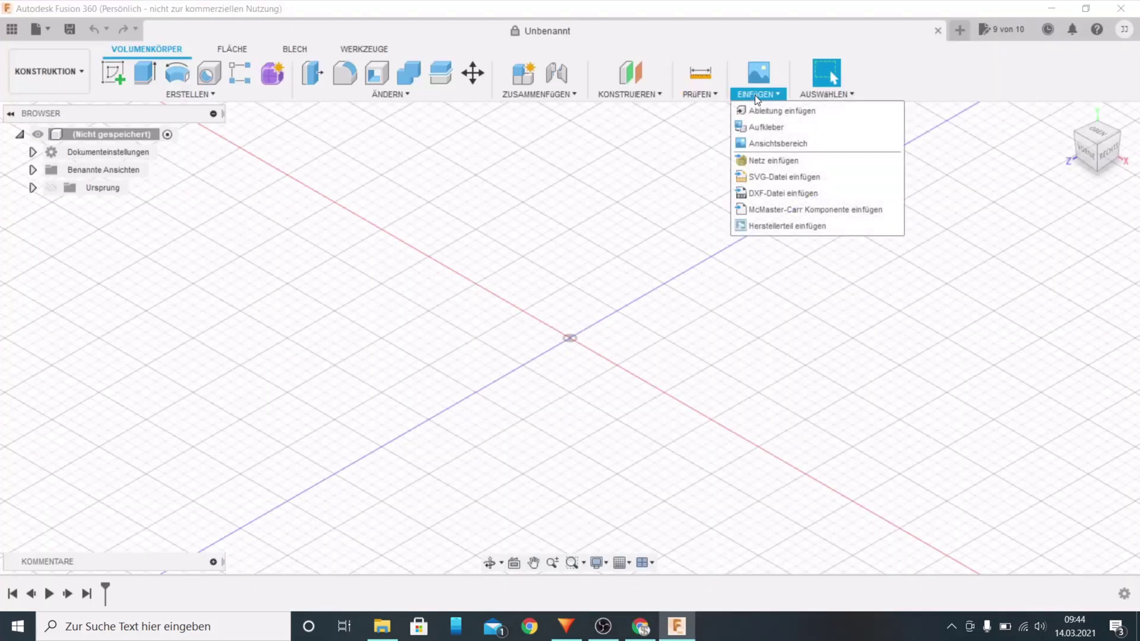
click(773, 160)
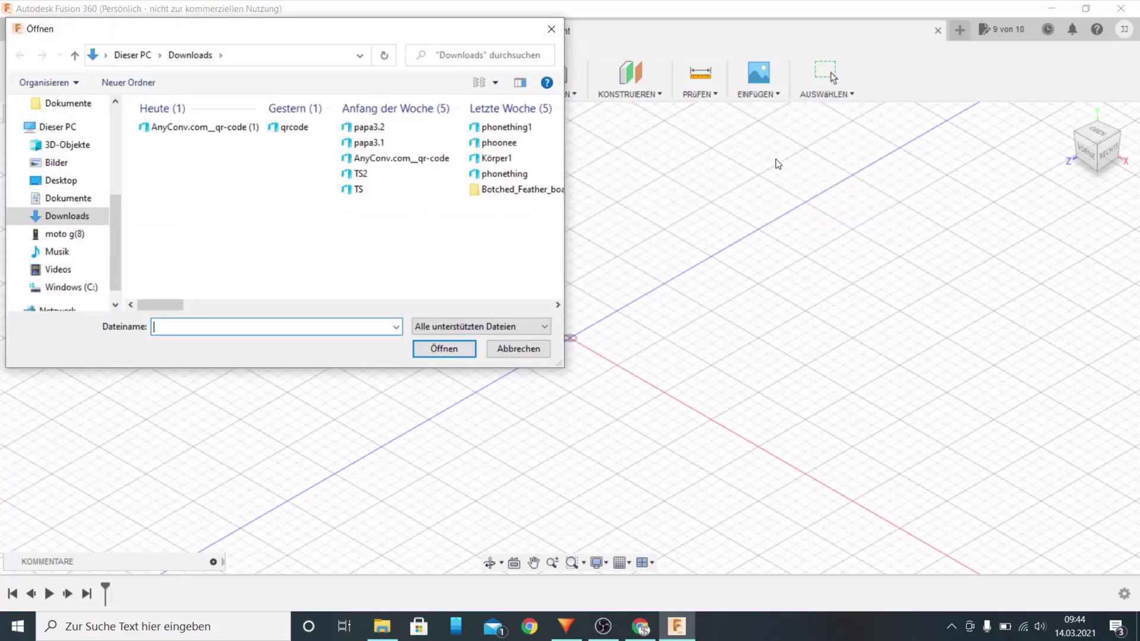
double_click(237, 127)
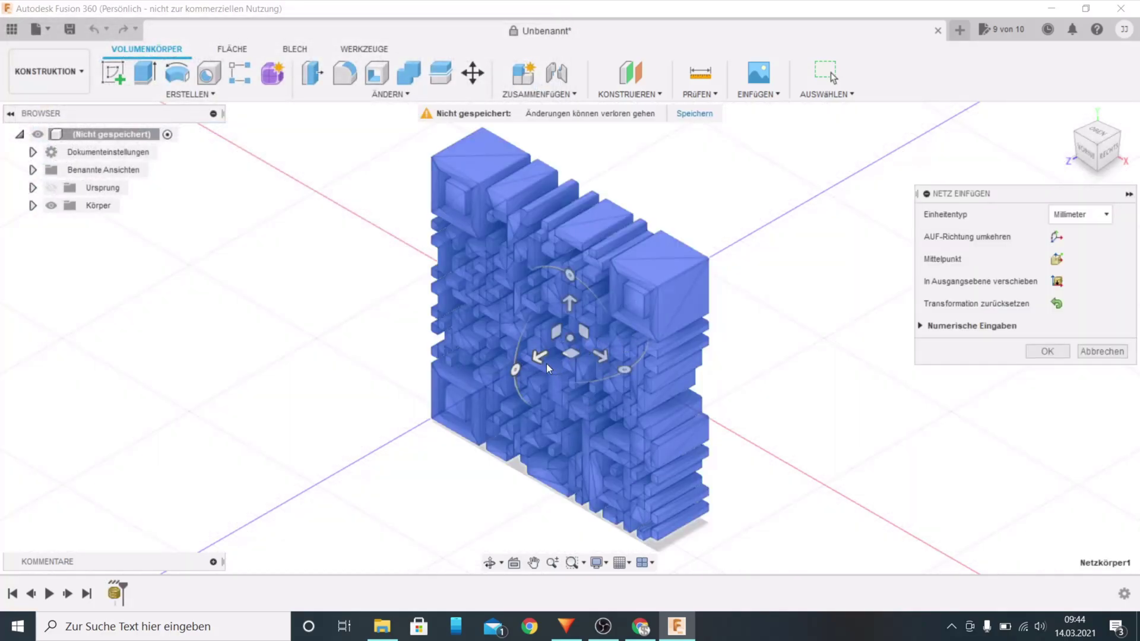
drag(515, 369, 569, 280)
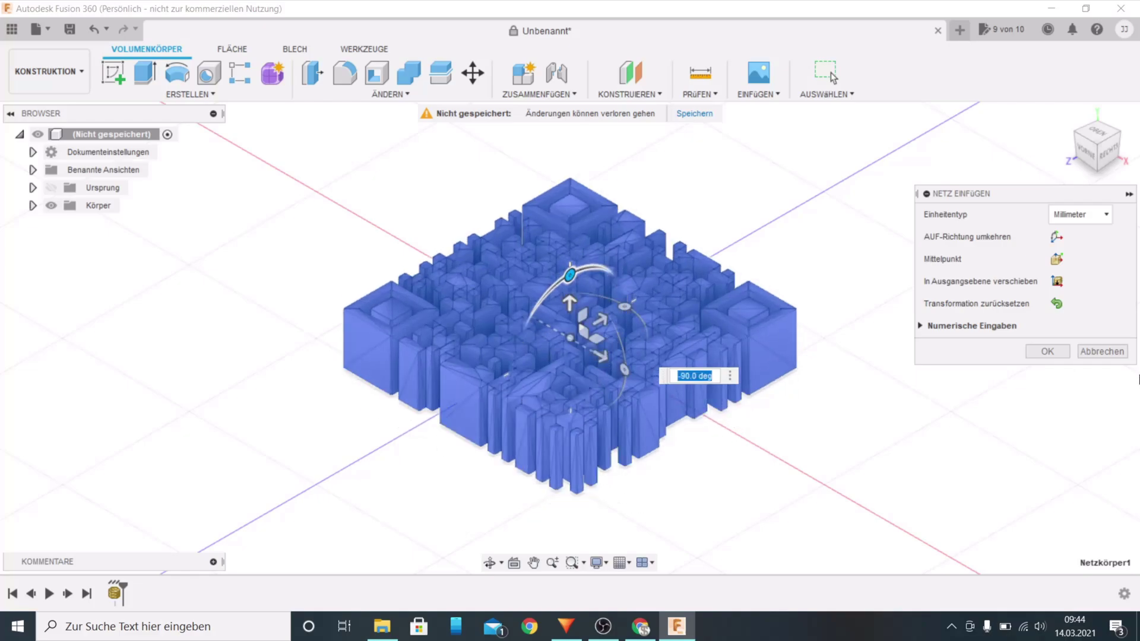
click(1045, 352)
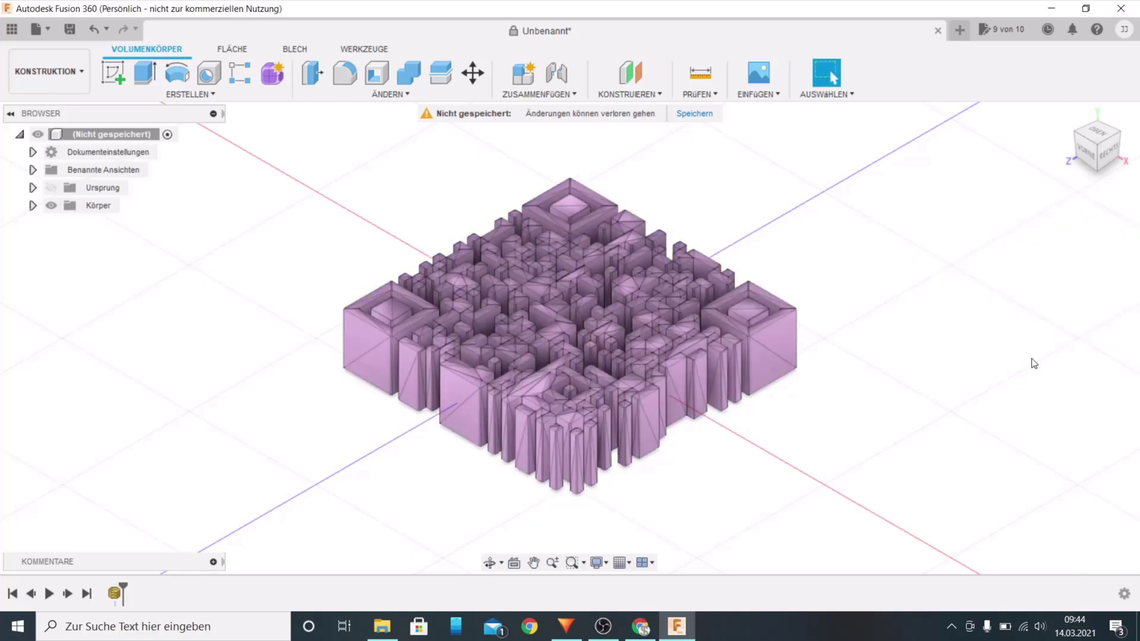
Switch the design to Konstruktionsverlauf nicht erfassen, removing the timeline.
click(1123, 593)
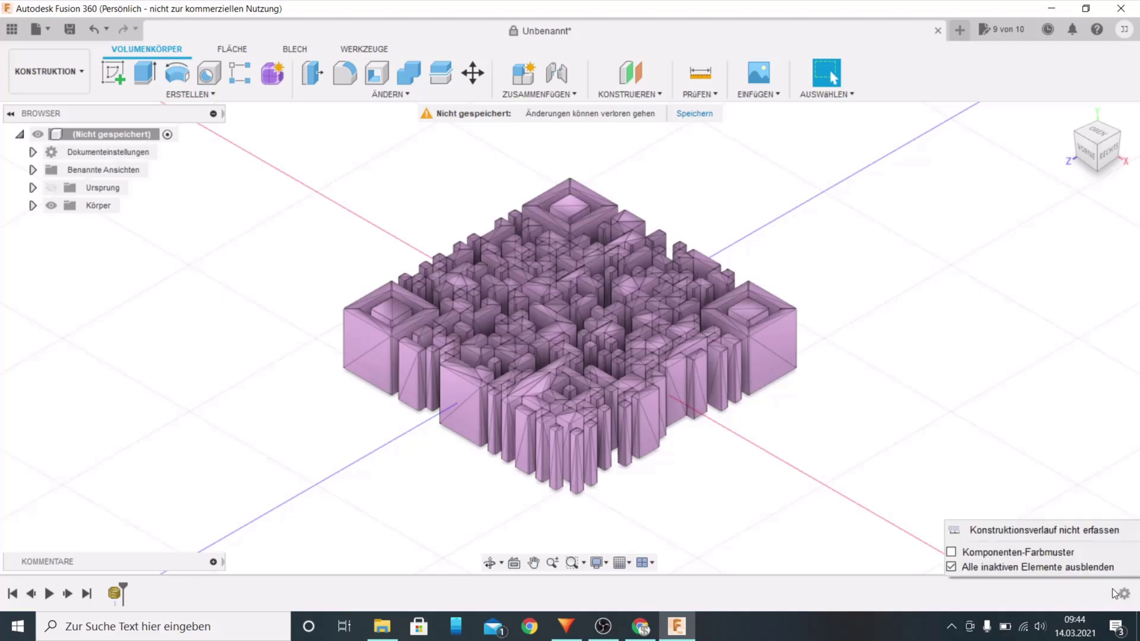
click(1043, 530)
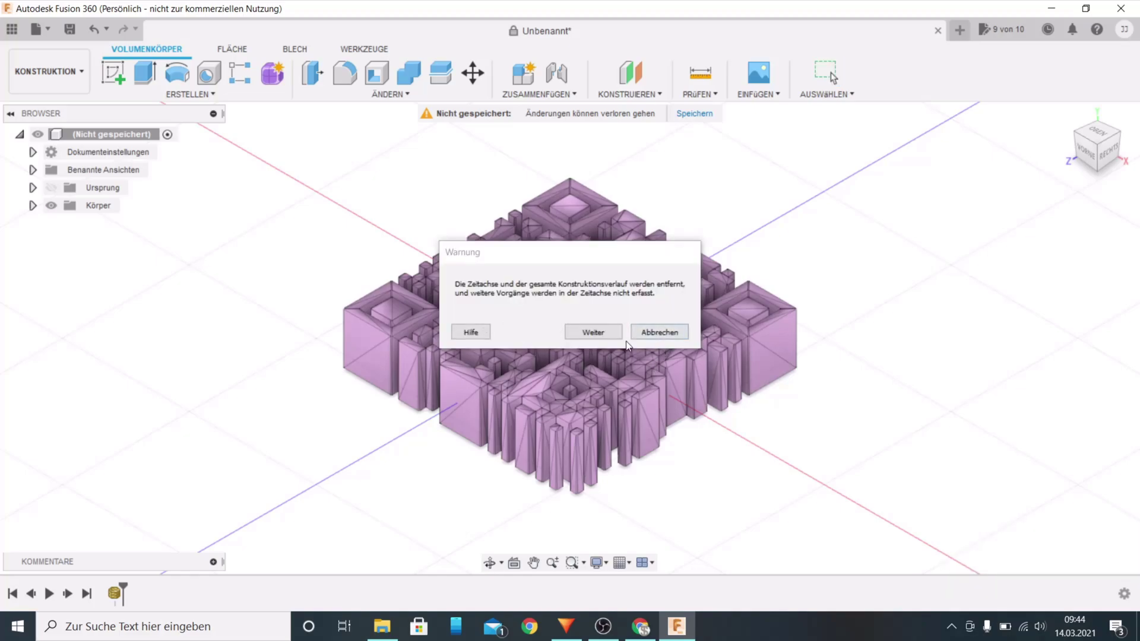
click(589, 334)
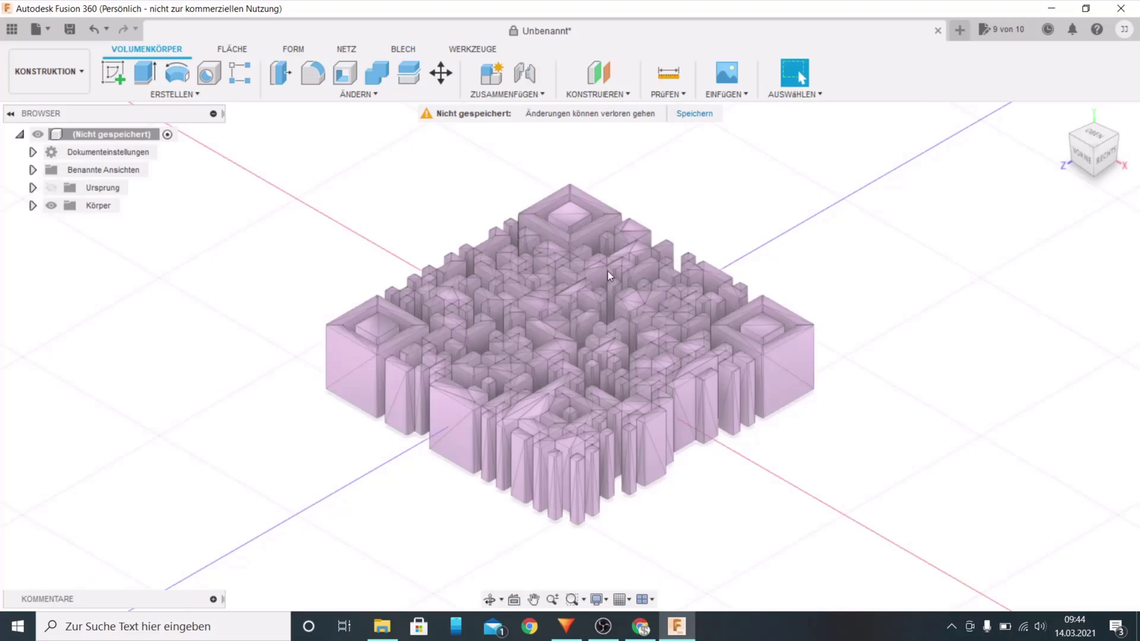
Convert the QR code mesh body into a solid with Netz in BRep.
click(609, 272)
right_click(611, 273)
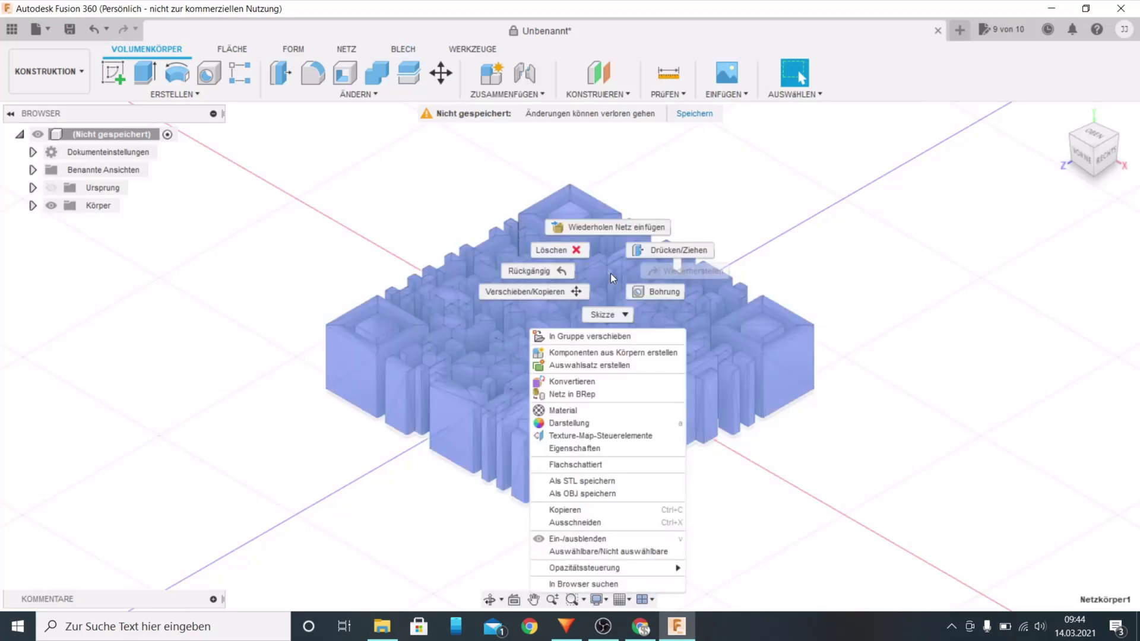
click(607, 394)
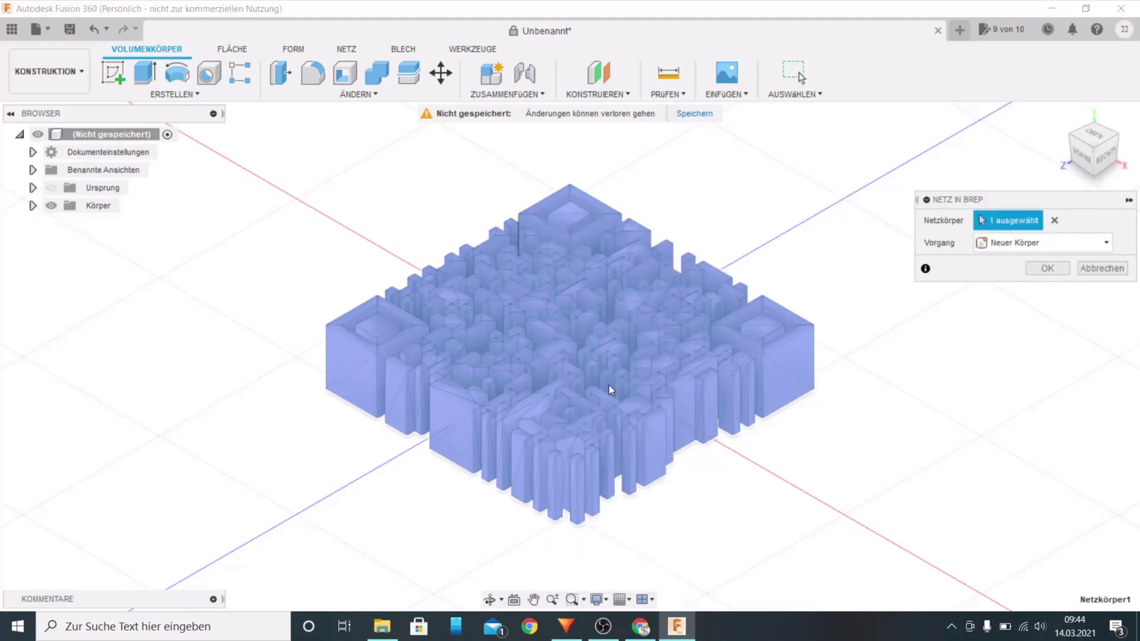
click(1047, 269)
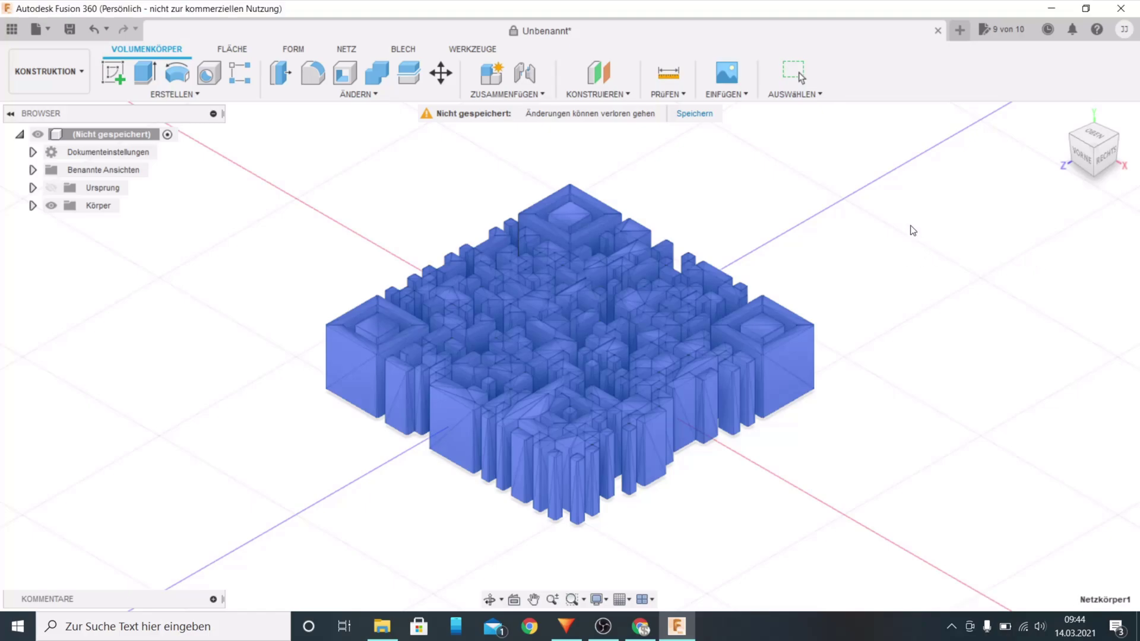
Start a new sketch and set the view to the ViewCube's OBEN (top) face.
mouse_move(1106, 147)
mouse_down()
mouse_move(831, 285)
mouse_move(699, 368)
mouse_up()
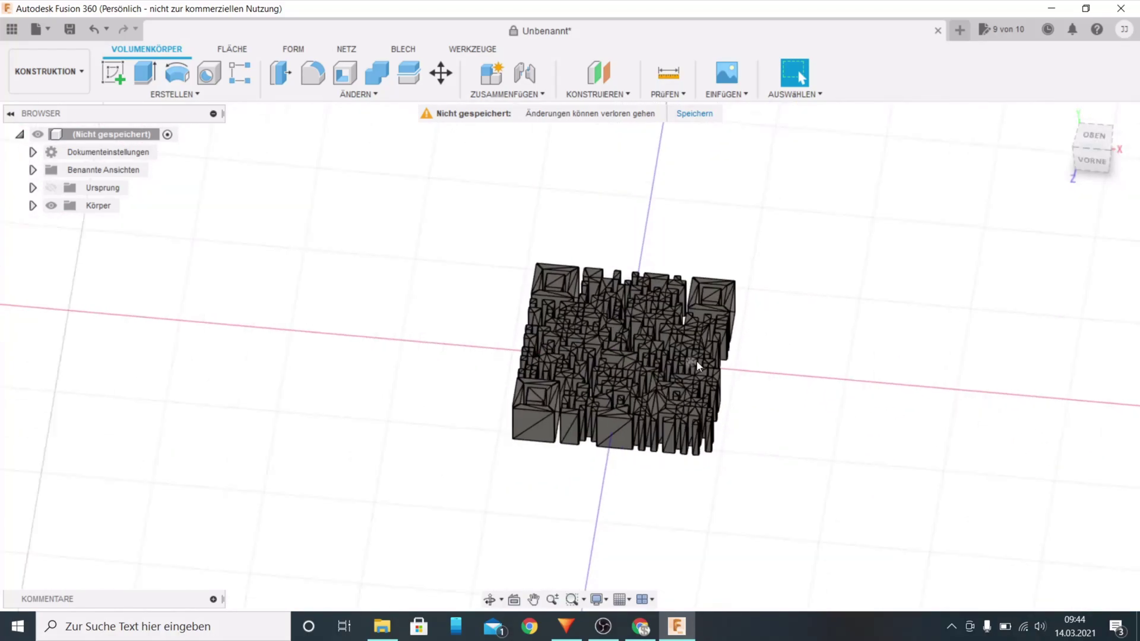
scroll(697, 361, up, 10)
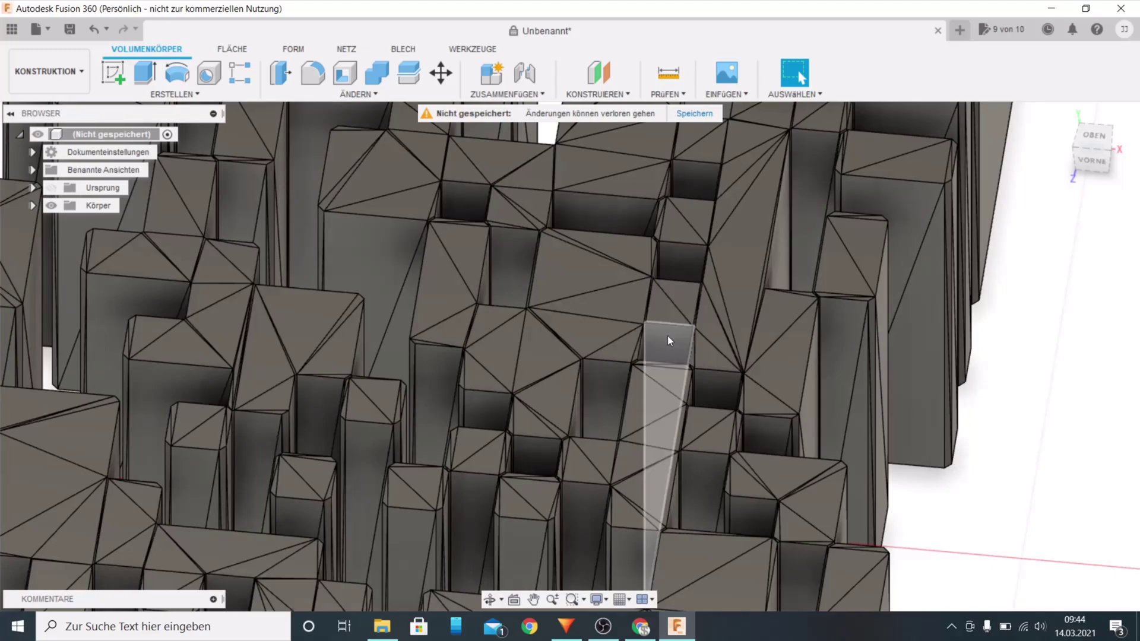
scroll(668, 336, down, 12)
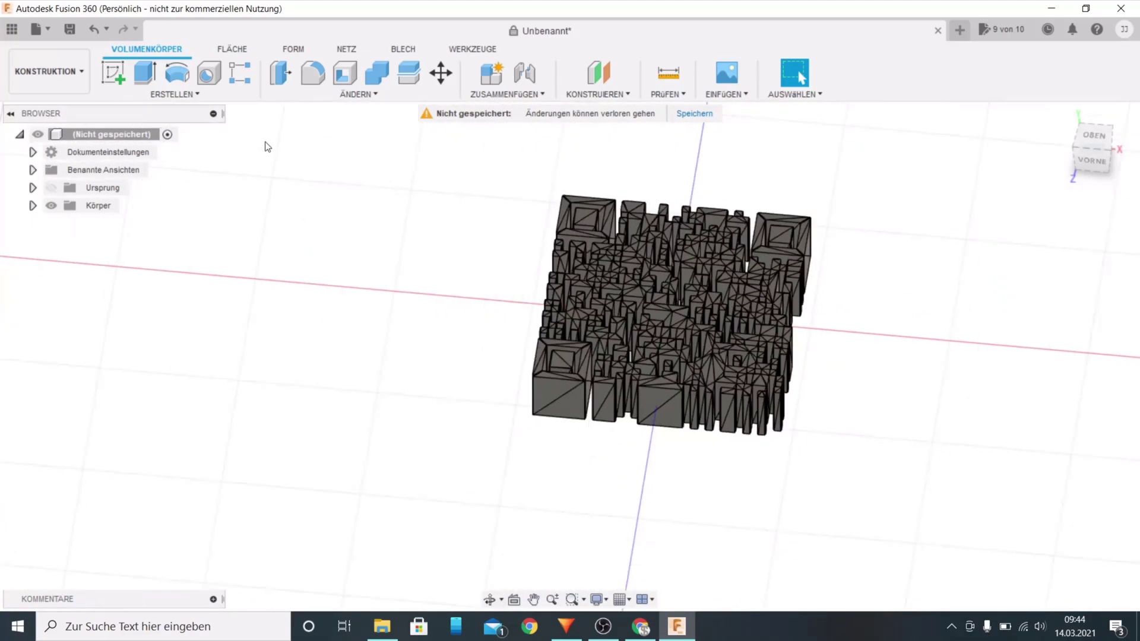
click(113, 72)
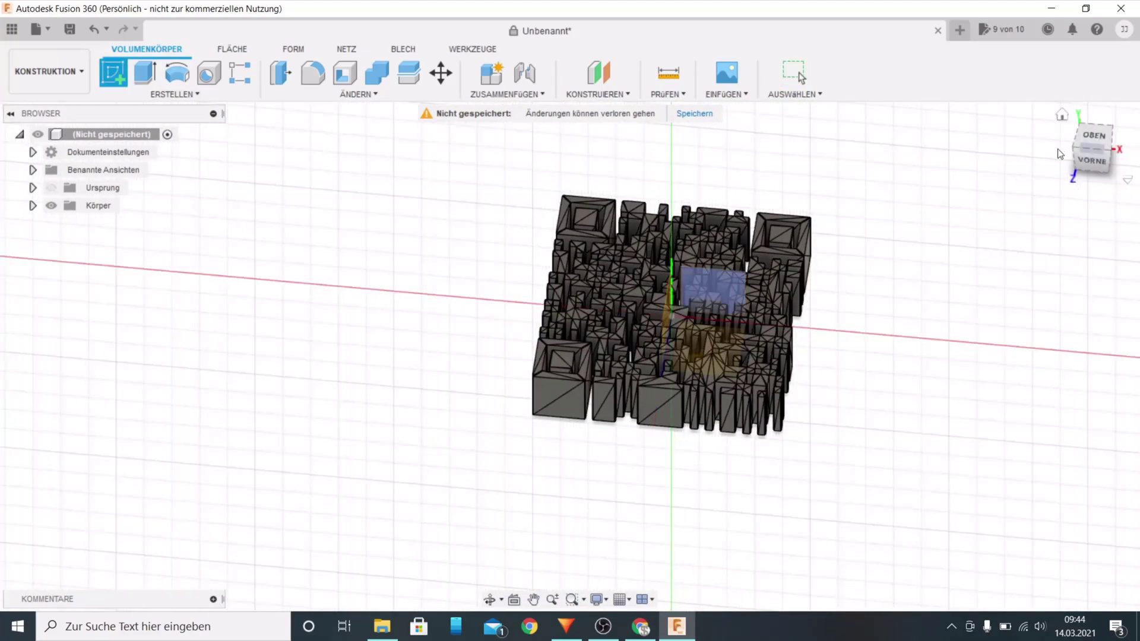
drag(1077, 149, 1087, 170)
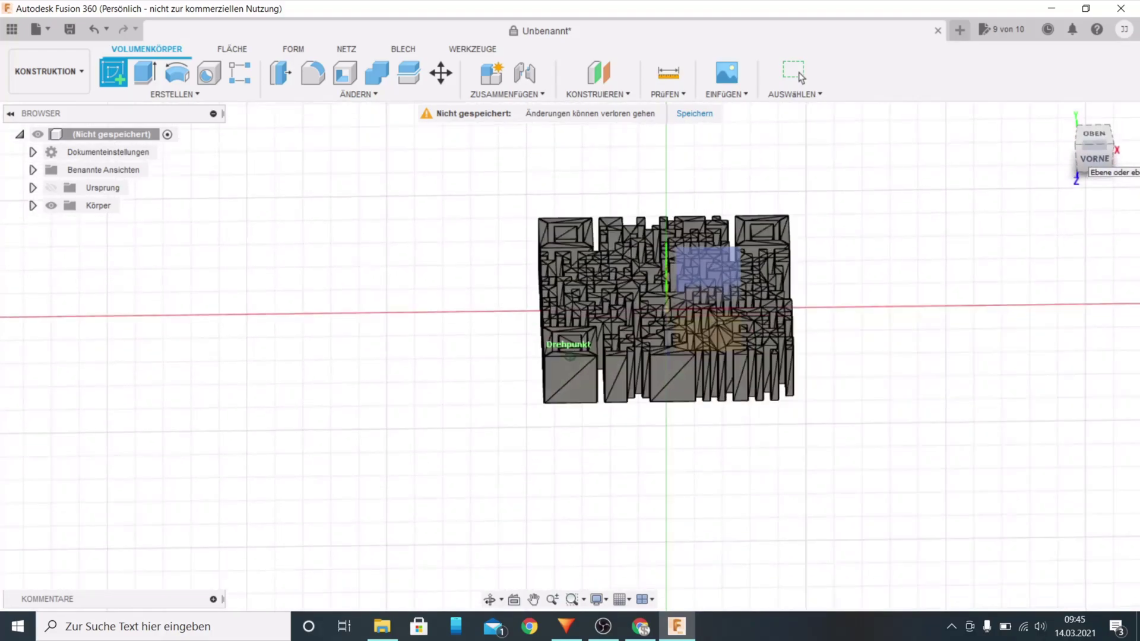
click(1087, 169)
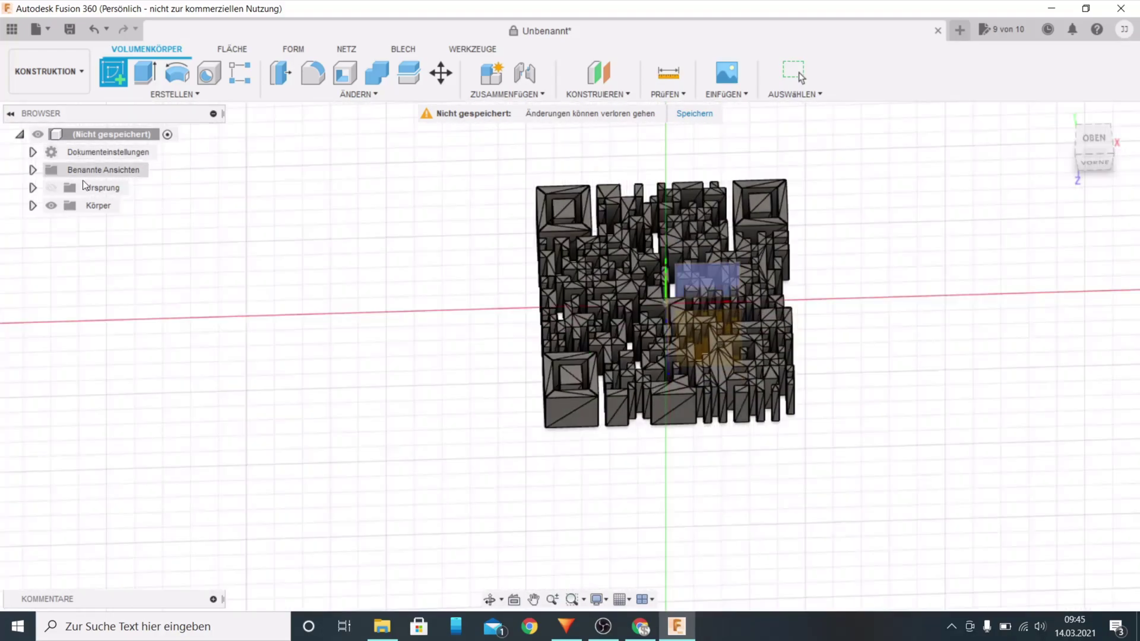
On the origin plane, draw a two-point rectangle around the whole QR code and finish the sketch.
click(52, 205)
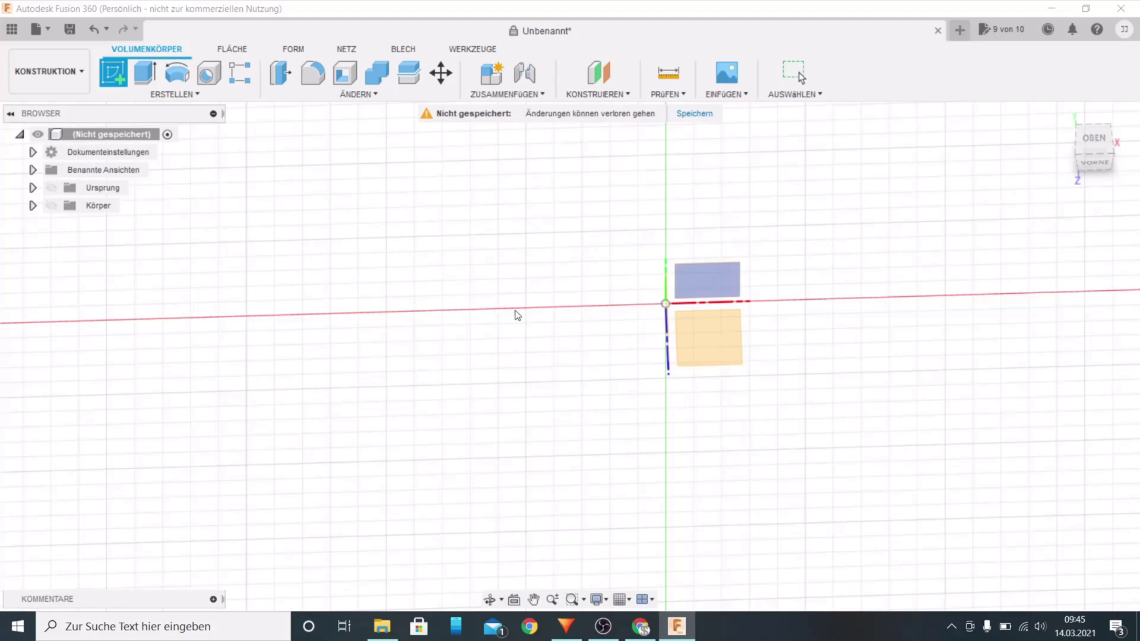
click(724, 338)
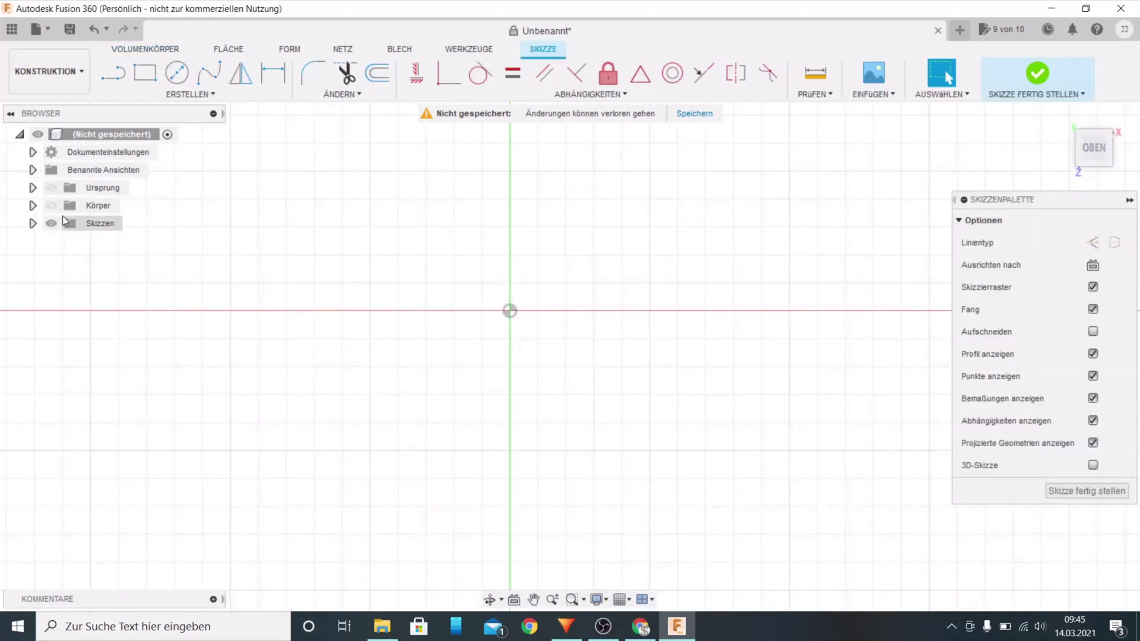
click(50, 206)
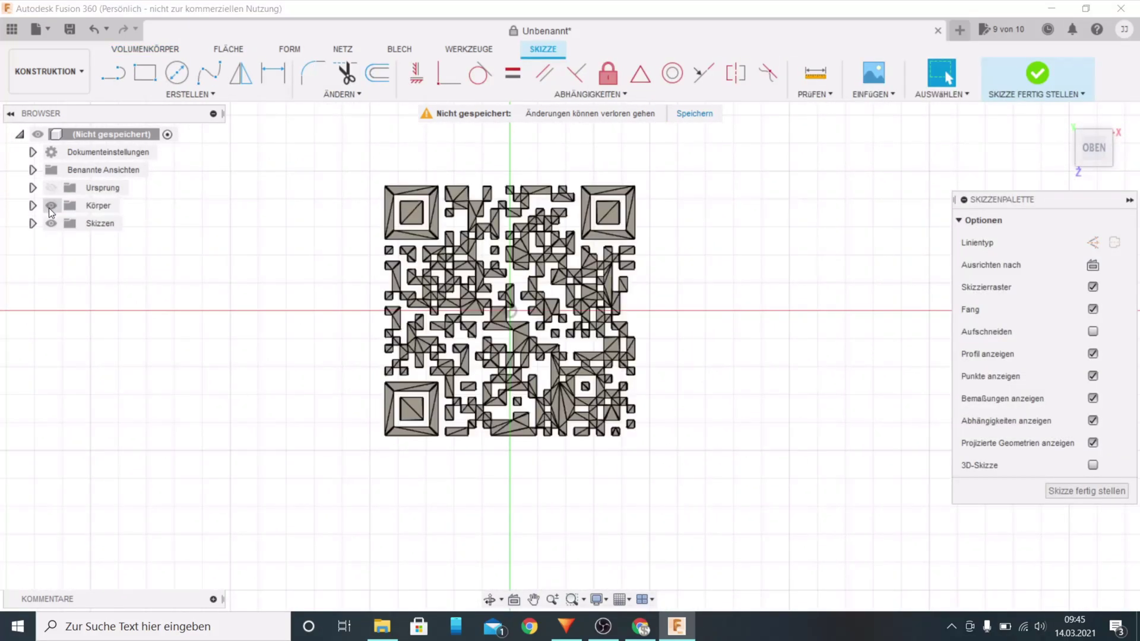
click(145, 73)
click(369, 172)
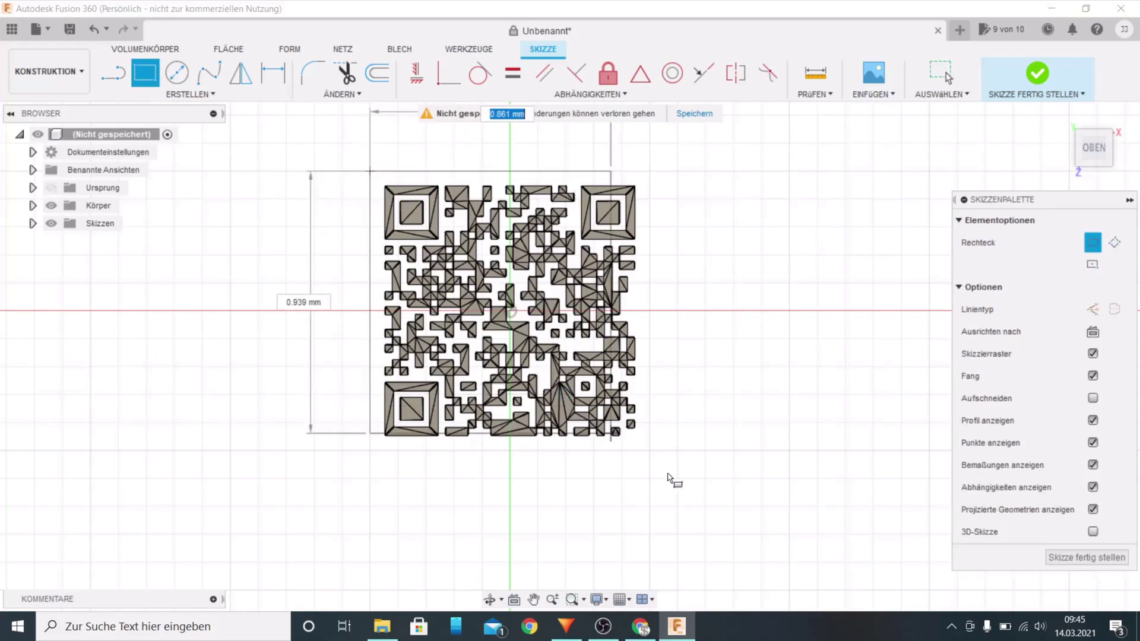
click(649, 450)
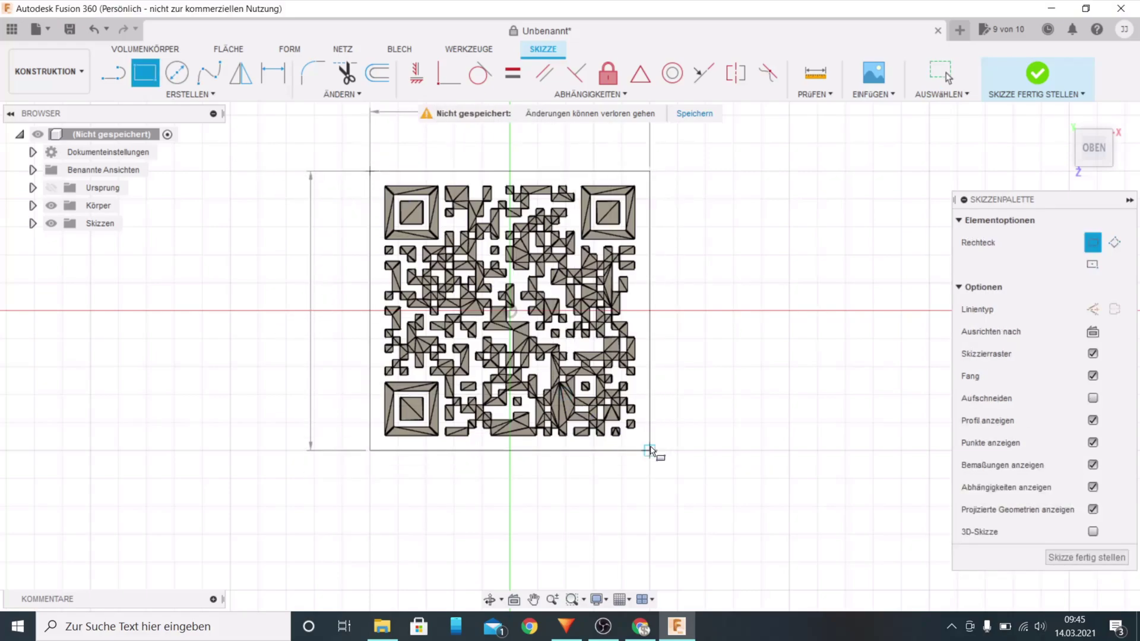
click(1037, 73)
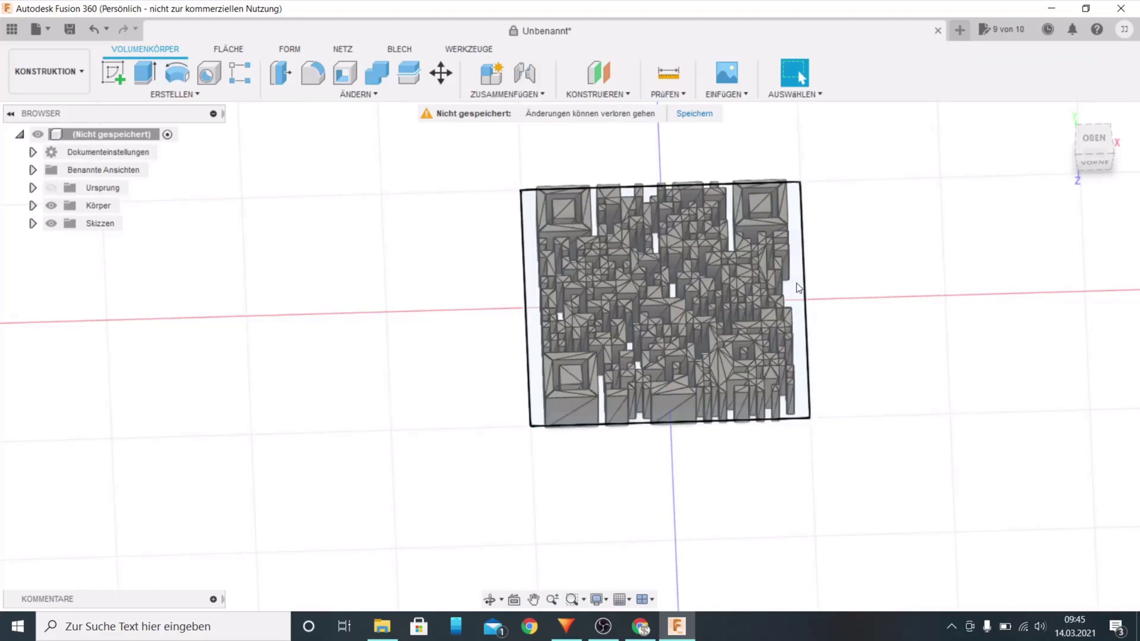
Extrude the enclosing rectangle profile as a 0.6 mm Ausschneiden cut into the QR body.
click(796, 282)
click(143, 83)
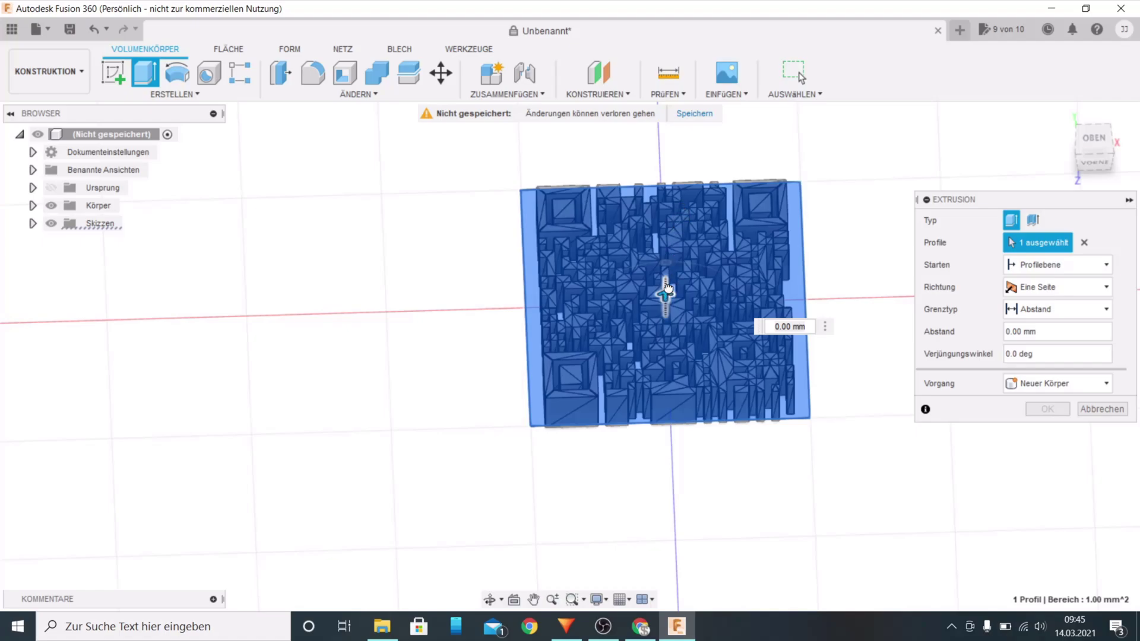
drag(672, 264, 671, 257)
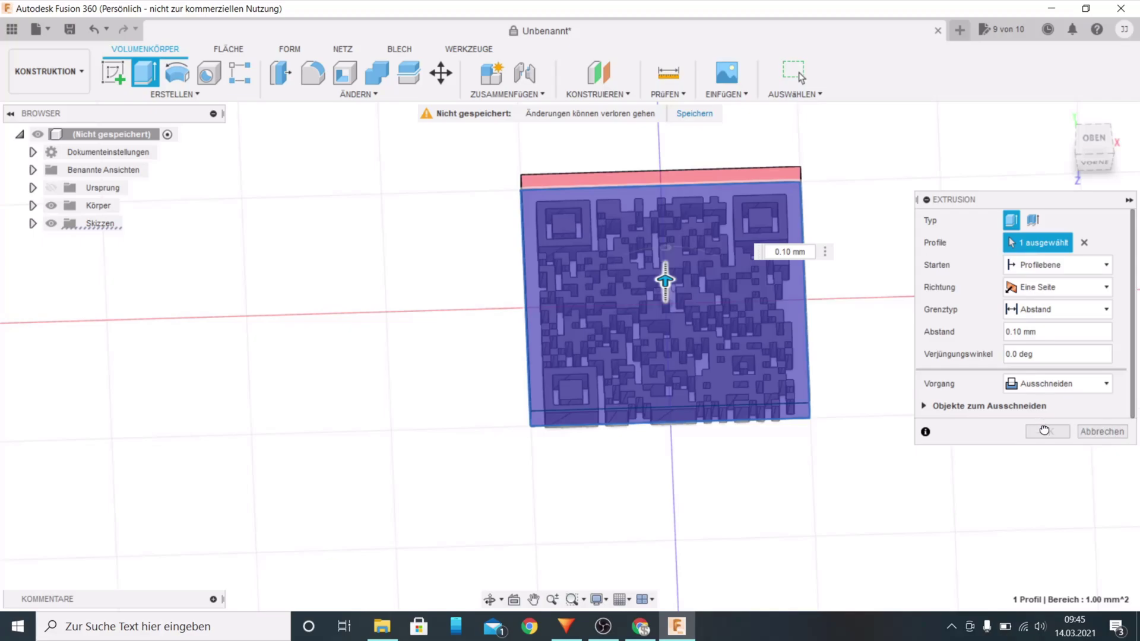
text(0.6)
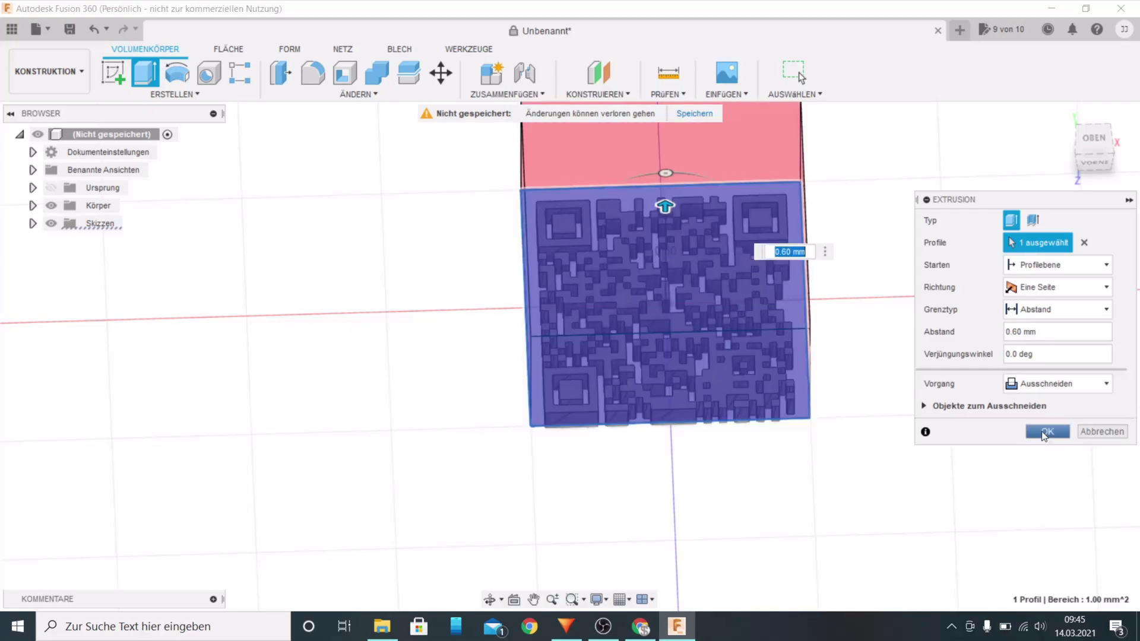
click(1046, 431)
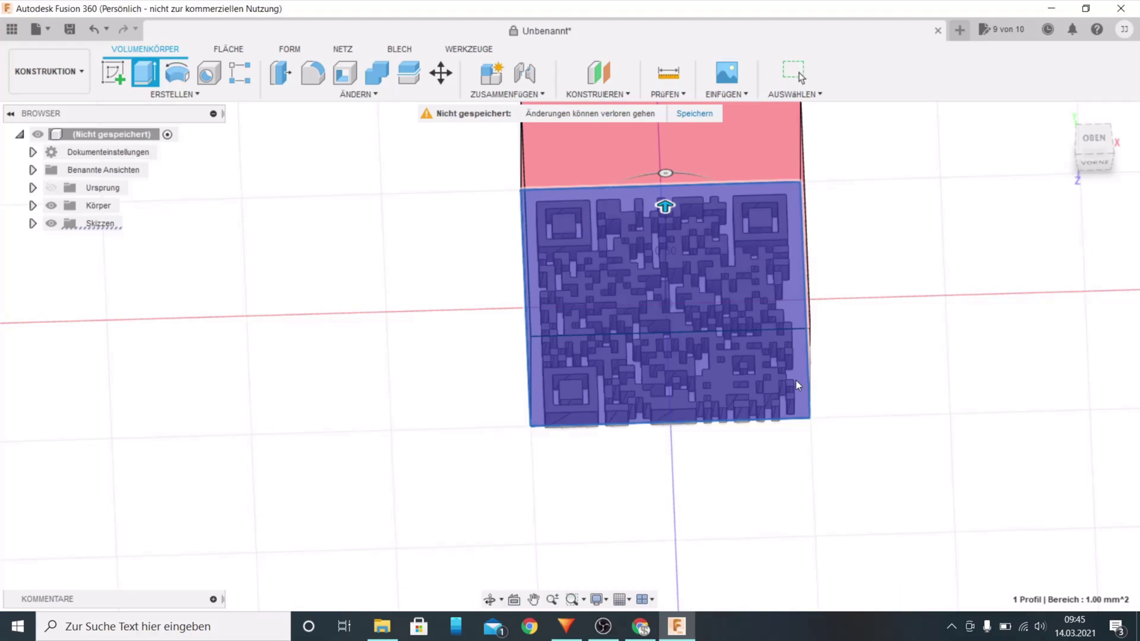
Select the large top face and two small pillar tops of the QR pattern.
scroll(784, 414, up, 2)
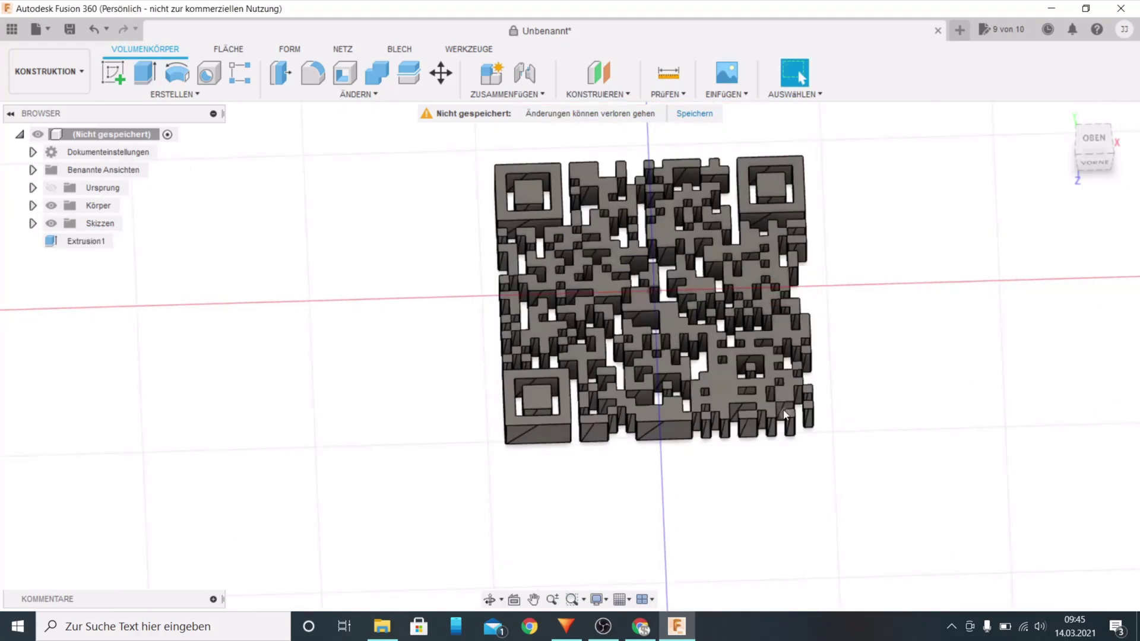
scroll(785, 414, up, 2)
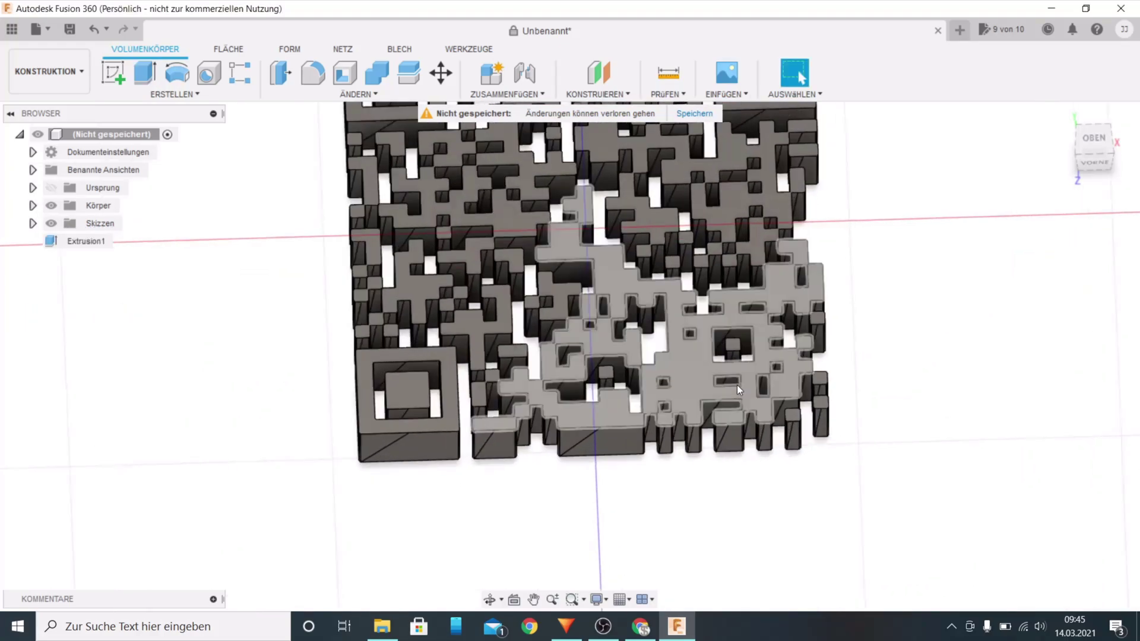
click(698, 375)
scroll(794, 415, up, 2)
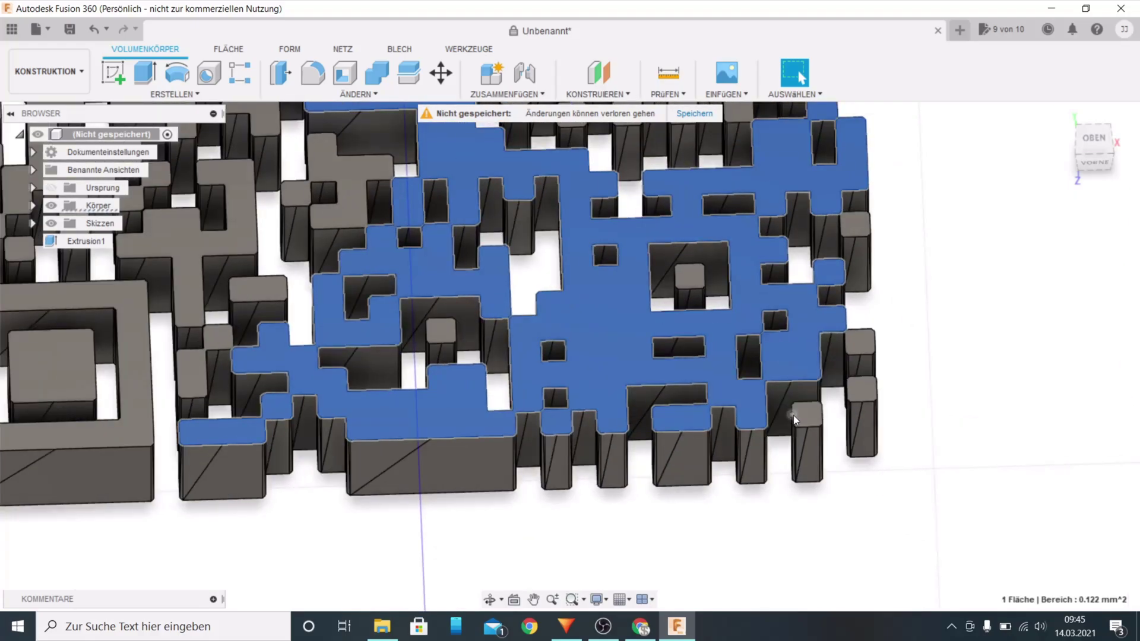
click(808, 415)
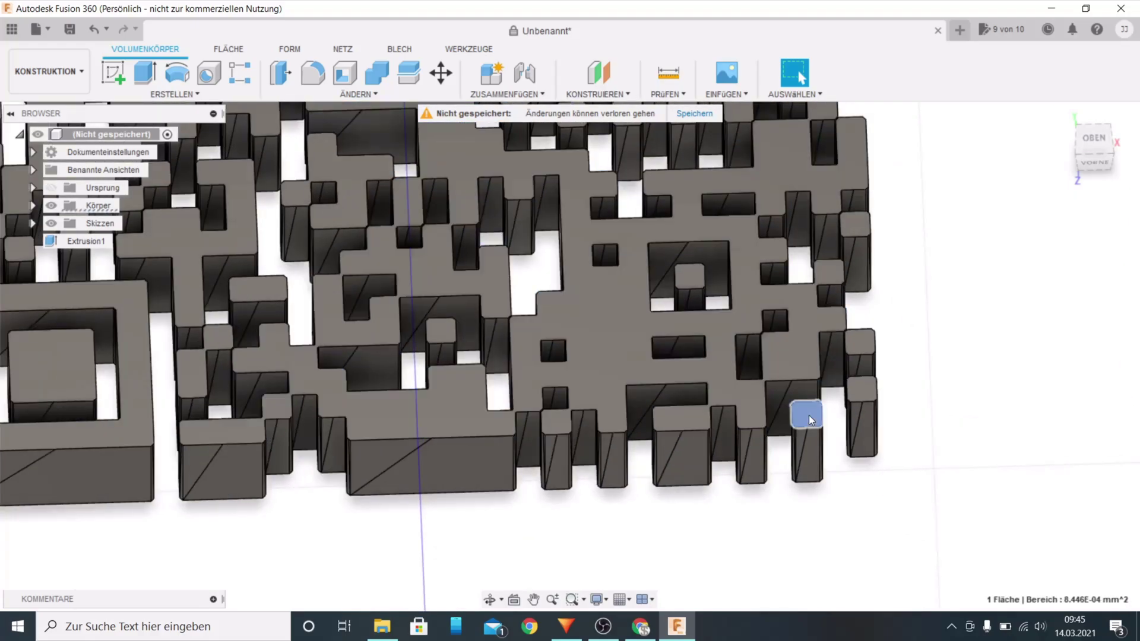
ctrl+click(861, 386)
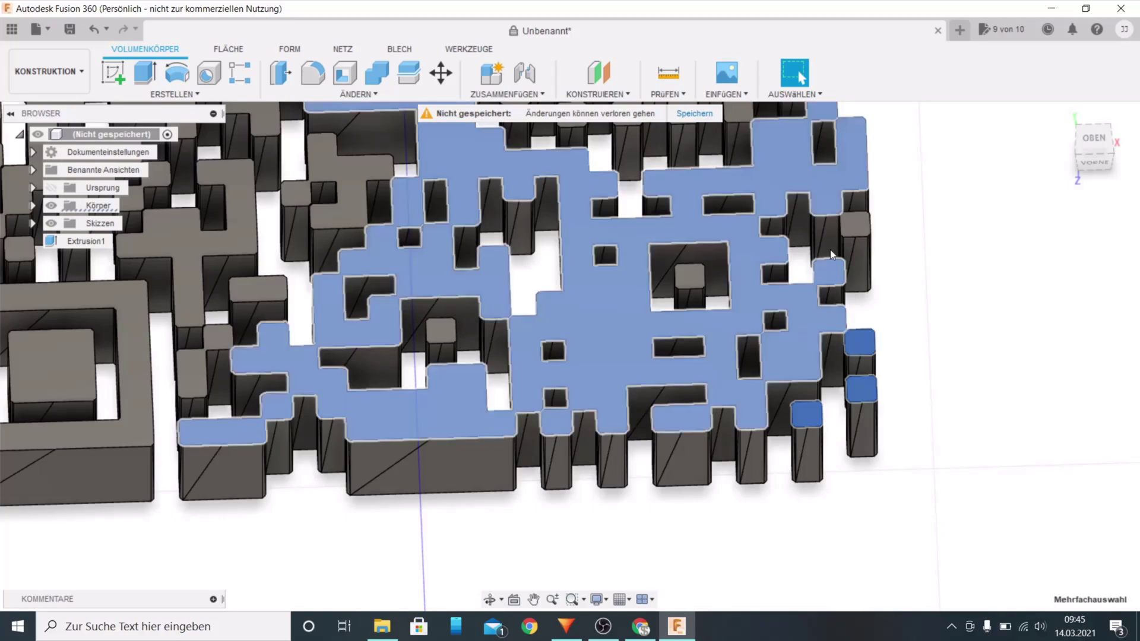
ctrl+click(535, 333)
scroll(224, 340, down, 3)
Add the finder square frames, inner square and remaining top faces to the selection.
ctrl+click(331, 356)
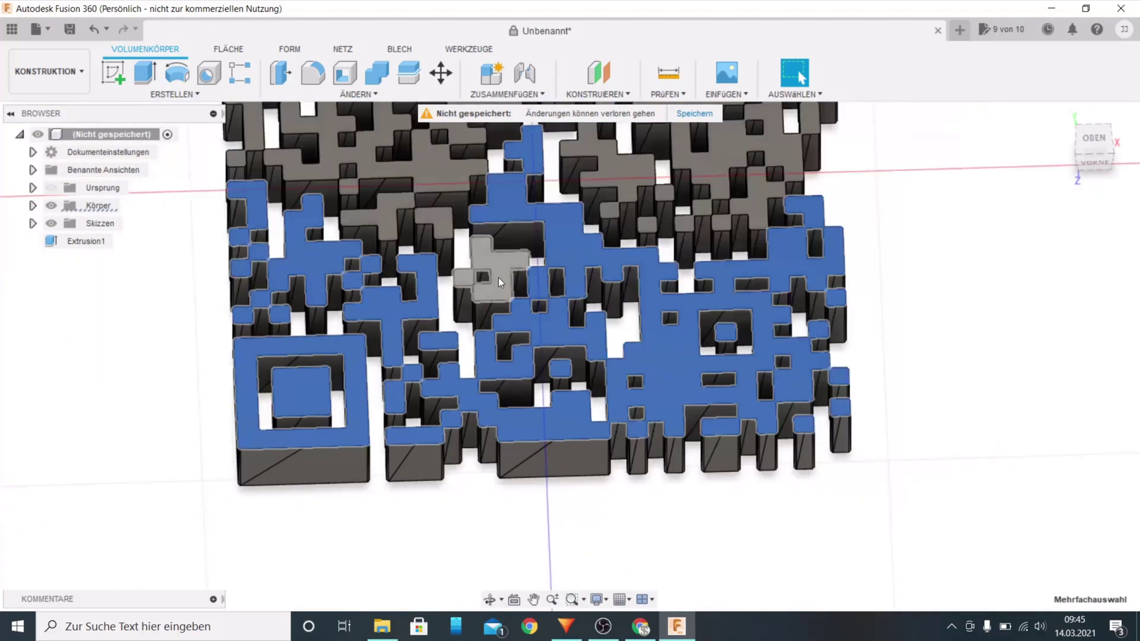
scroll(752, 153, up, 3)
scroll(752, 153, down, 5)
scroll(571, 269, up, 5)
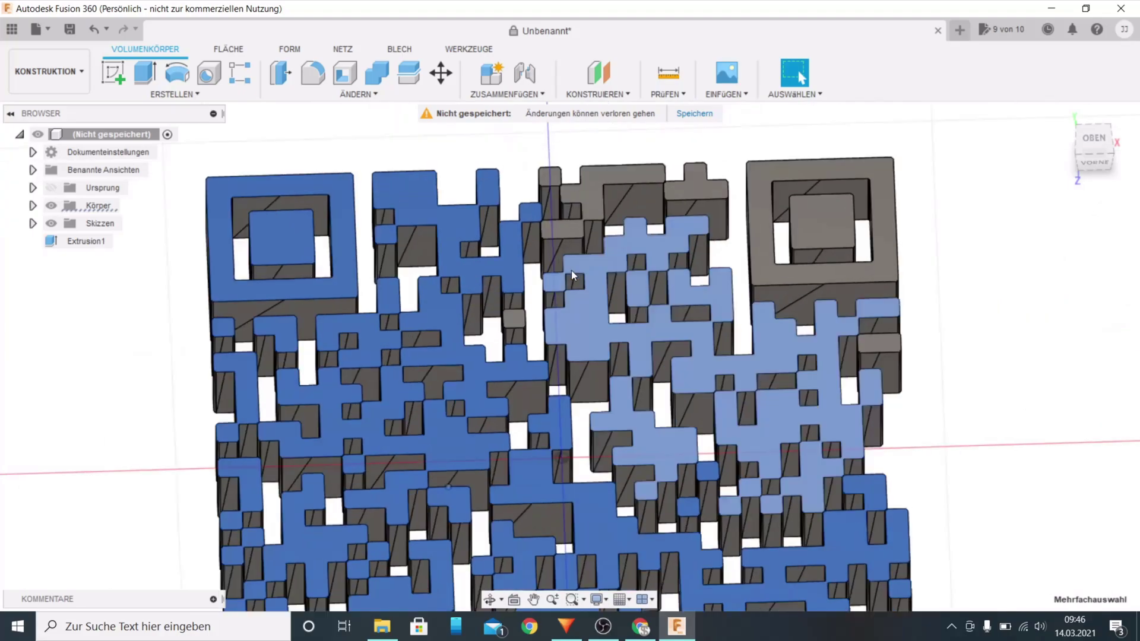
ctrl+click(571, 216)
ctrl+click(808, 219)
ctrl+click(888, 222)
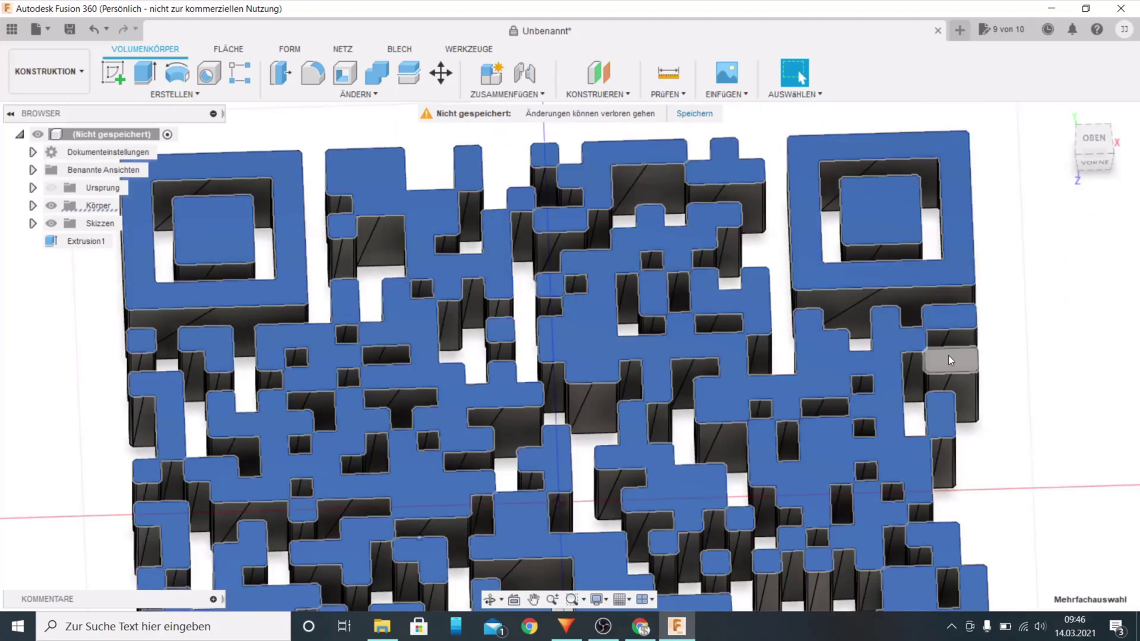
ctrl+click(950, 359)
scroll(682, 187, down, 1)
scroll(682, 187, down, 5)
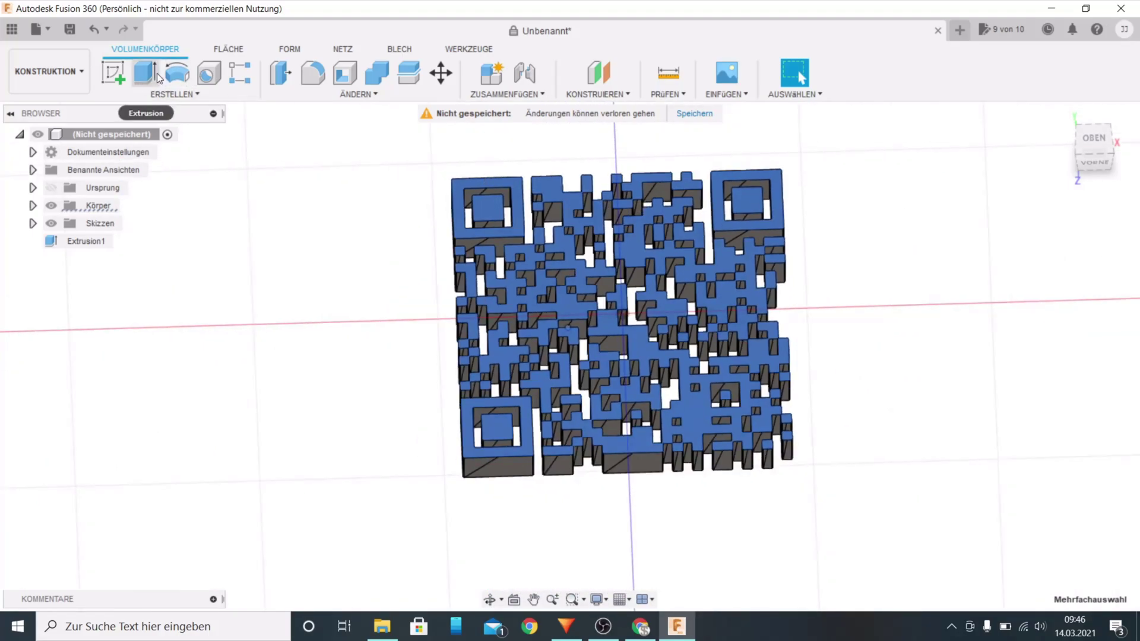
Extrude the selected top faces up 0.10 mm with Verbinden into the QR body.
click(145, 72)
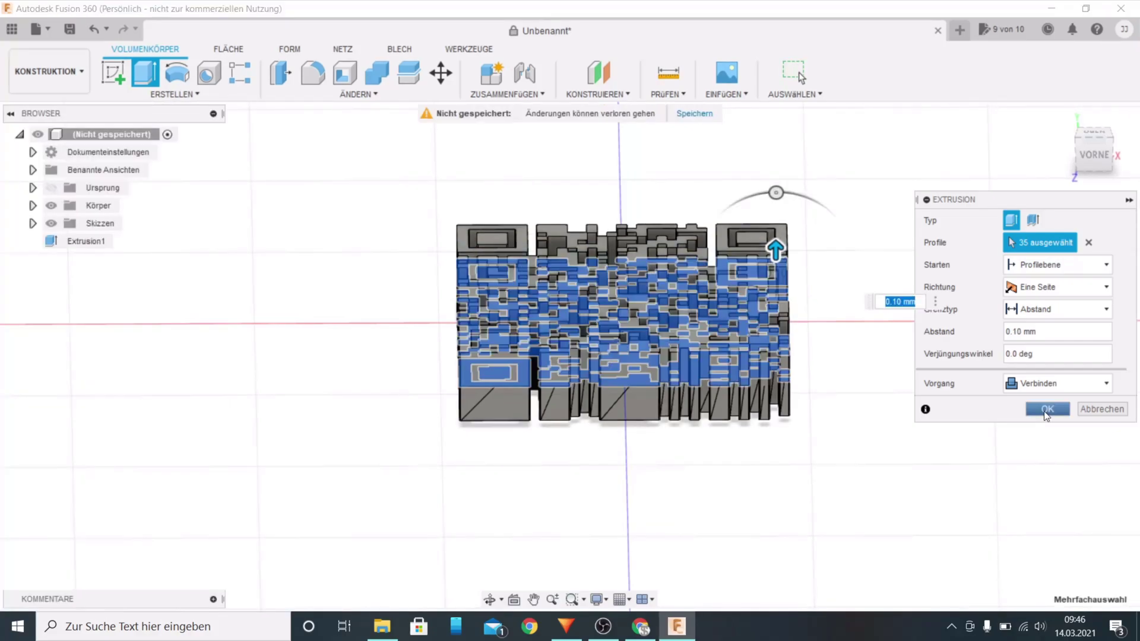
click(1046, 410)
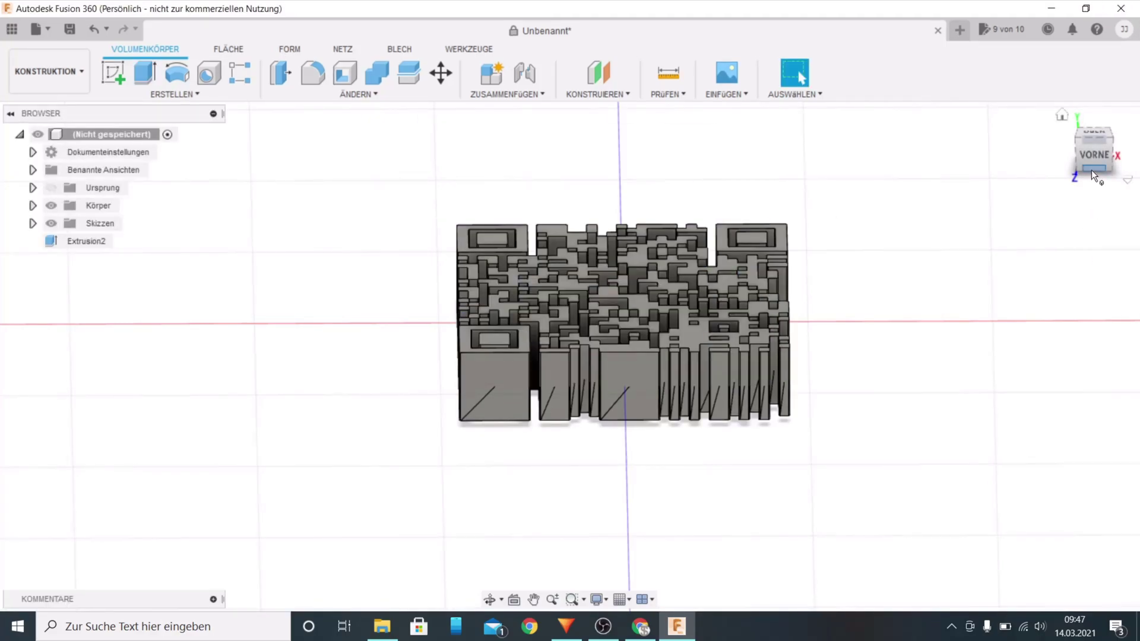
On the base plane, draw a rectangle from the code's top-left past its bottom-right, then finish the sketch.
shift+middle_drag(1091, 169, 1100, 203)
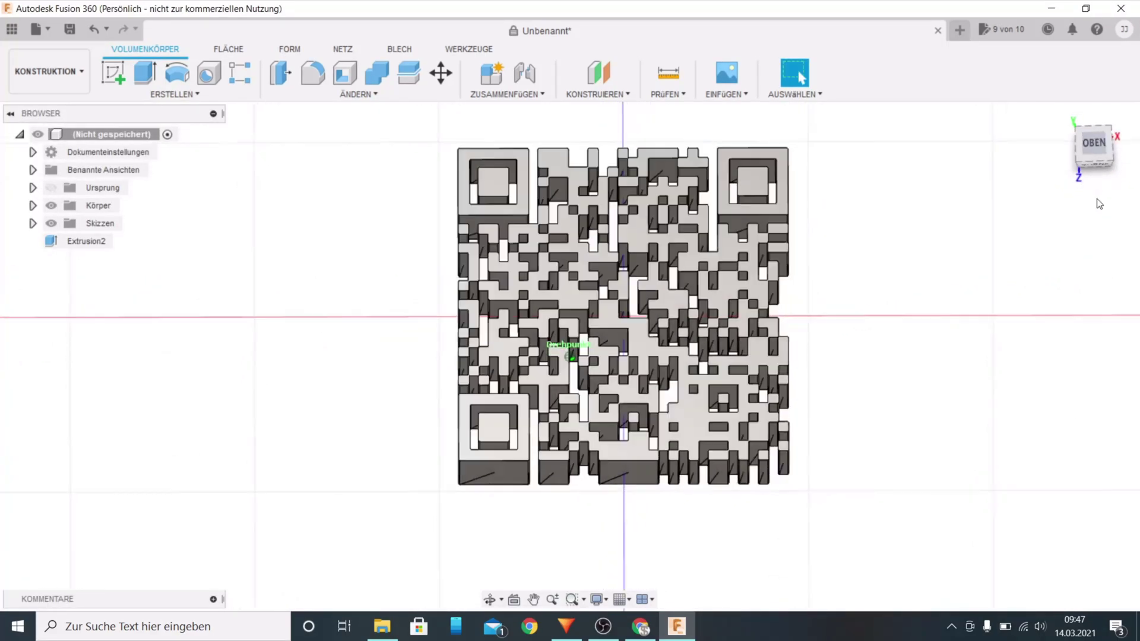
click(111, 76)
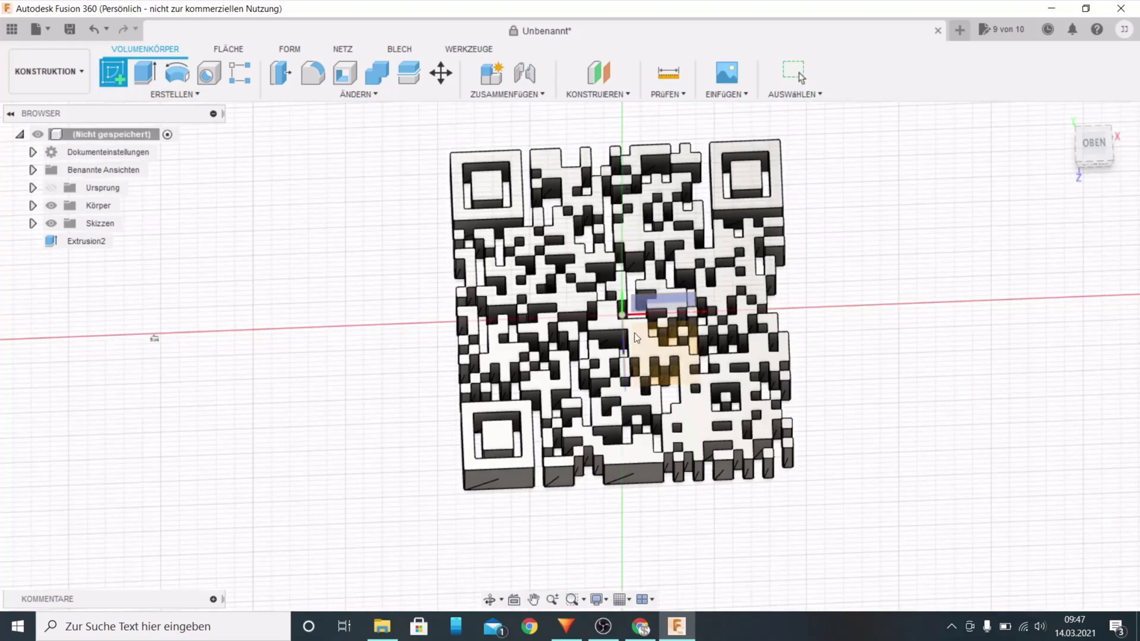
click(51, 205)
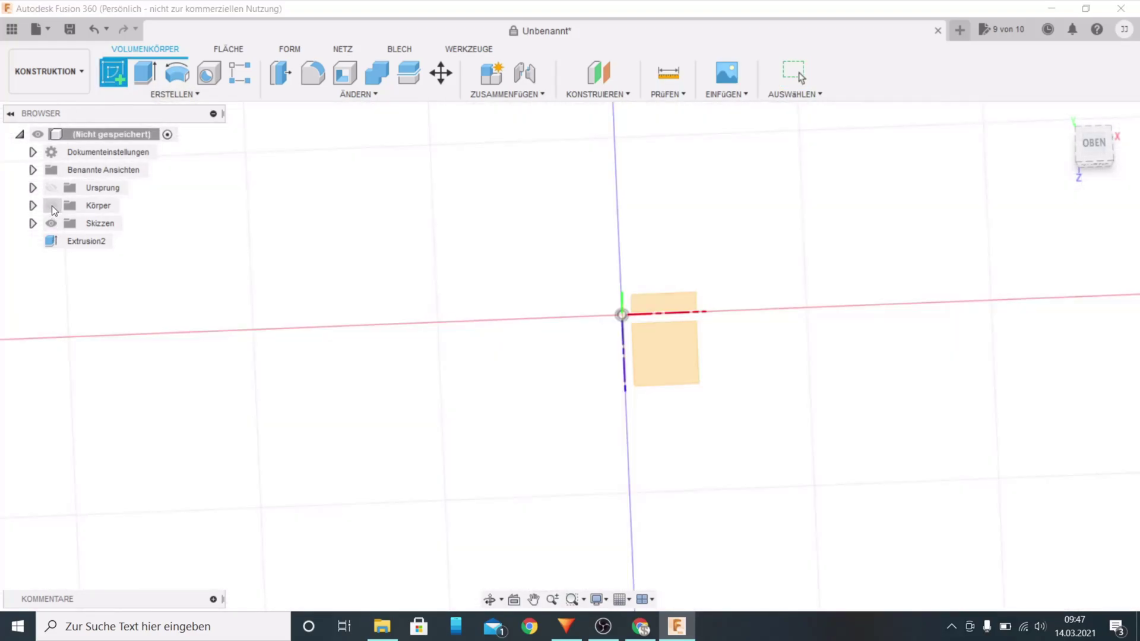
click(679, 336)
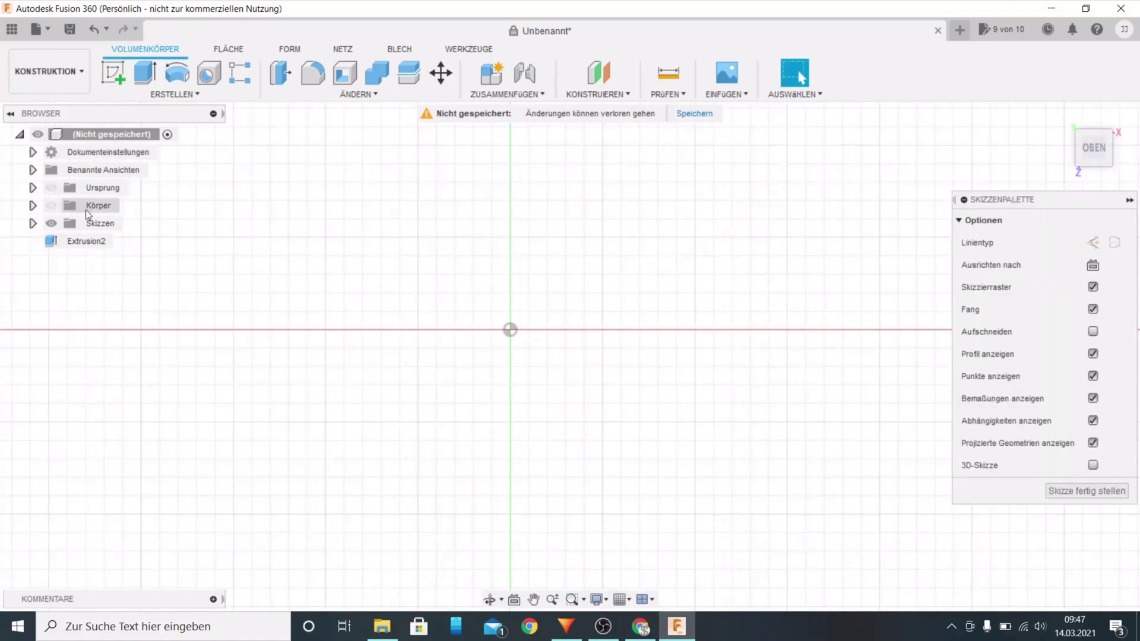
click(57, 205)
click(145, 75)
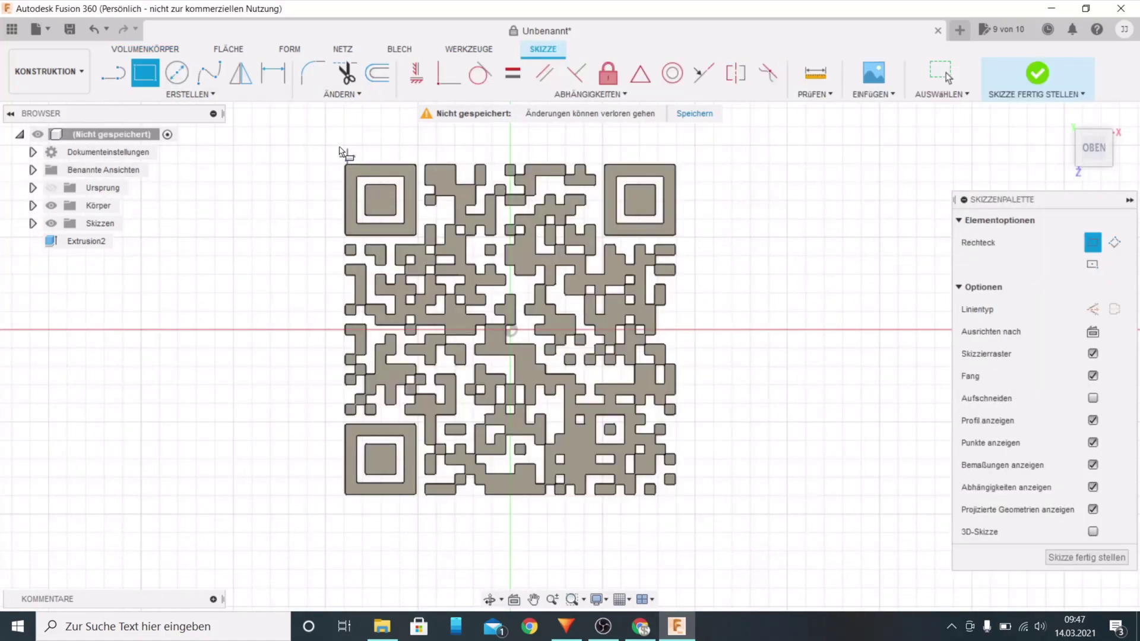
click(325, 144)
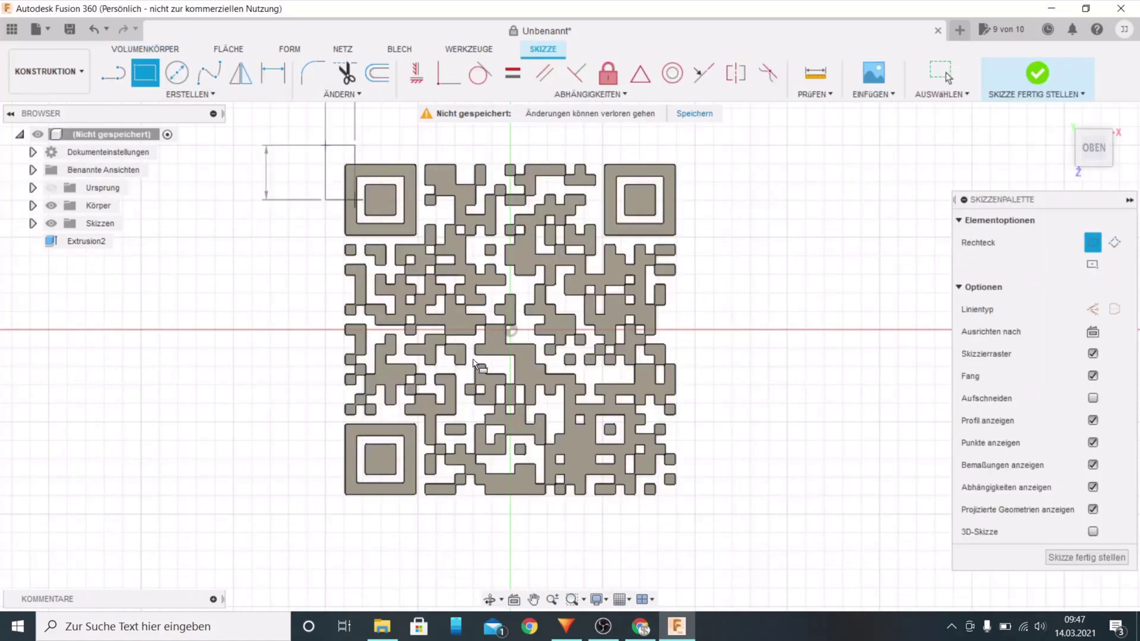
click(695, 514)
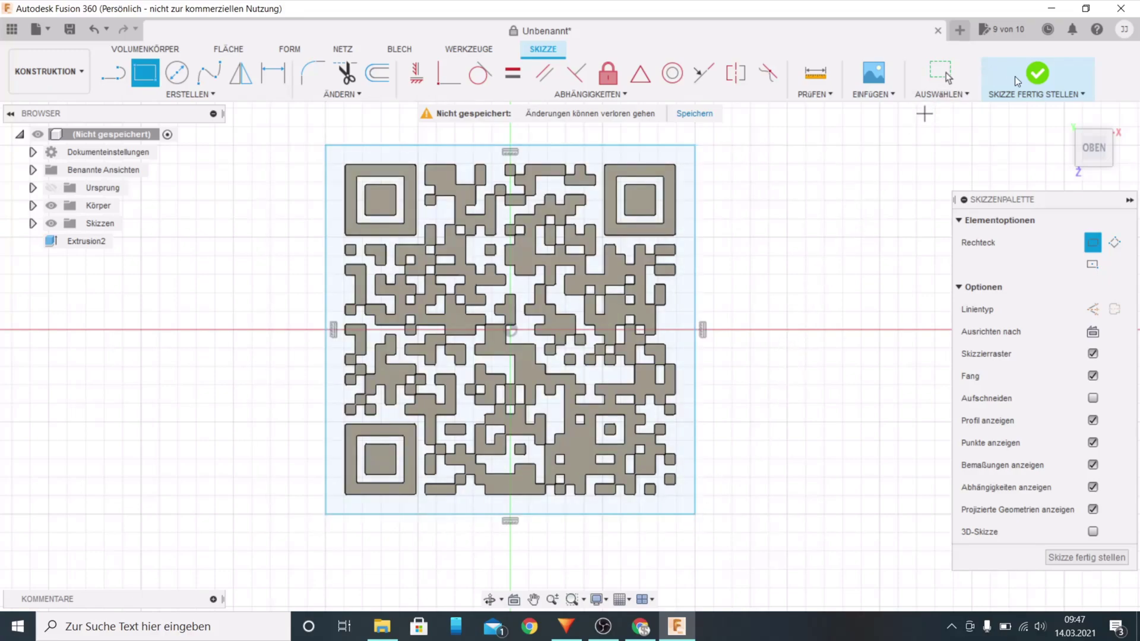
click(1035, 75)
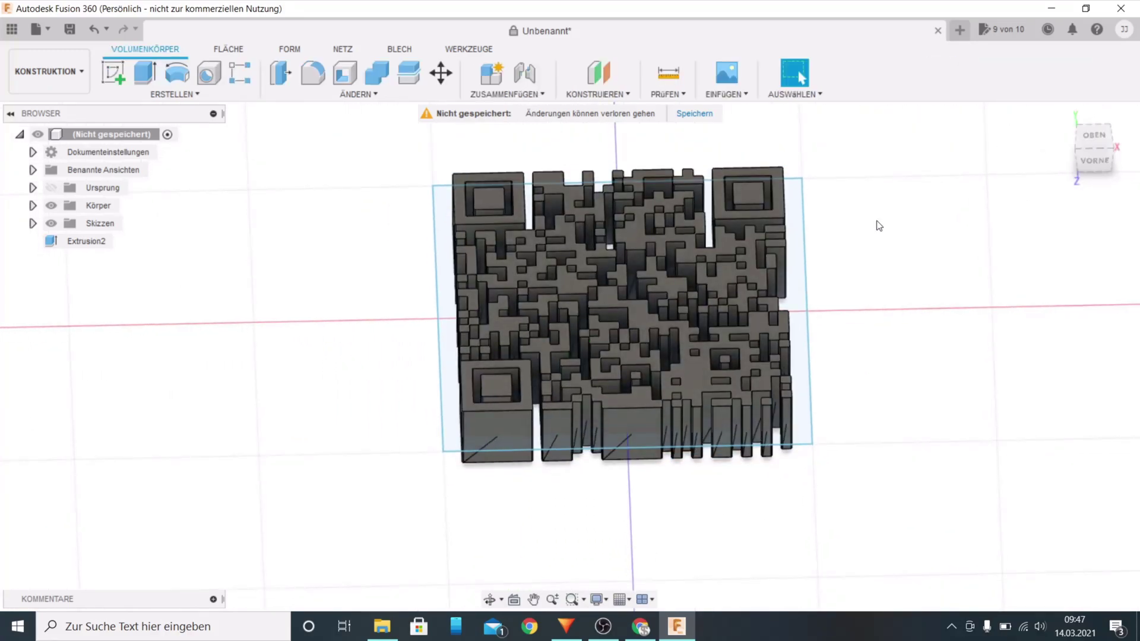
Extrude the enclosing rectangle profile -0.35 mm downward as an Ausschneiden cut.
click(790, 286)
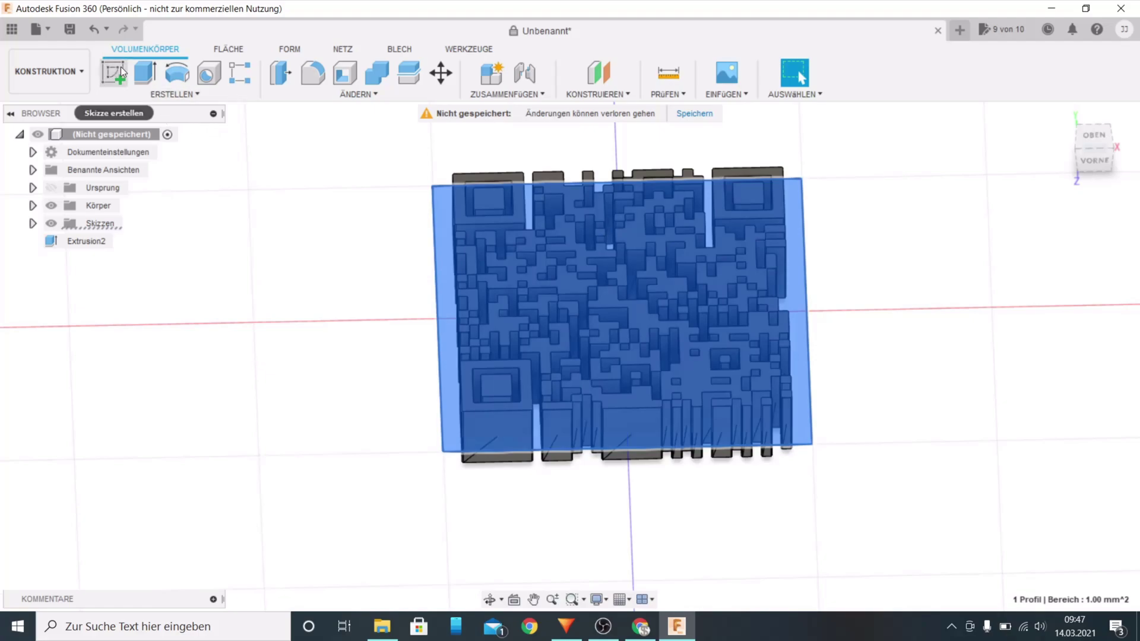
click(145, 73)
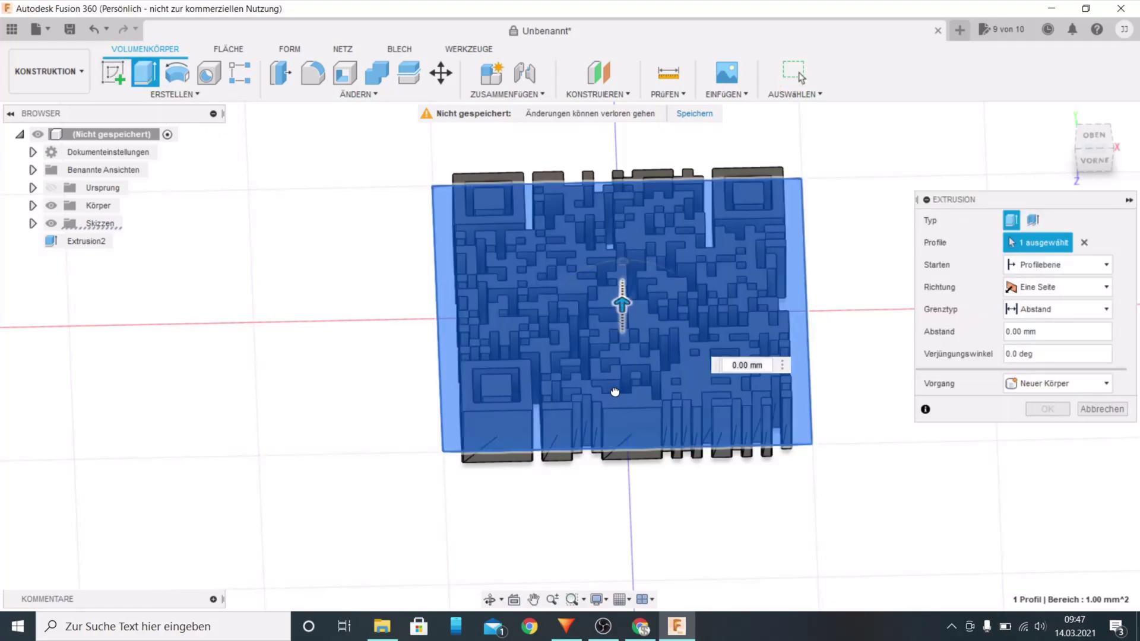
drag(634, 429, 636, 436)
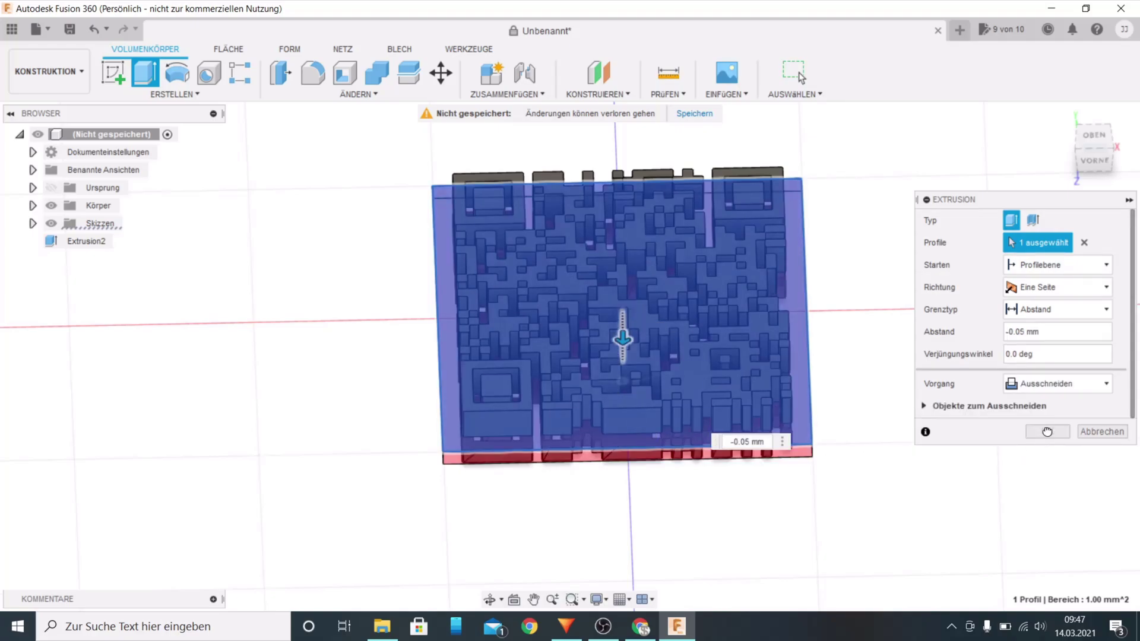
text(-0.35)
click(1048, 432)
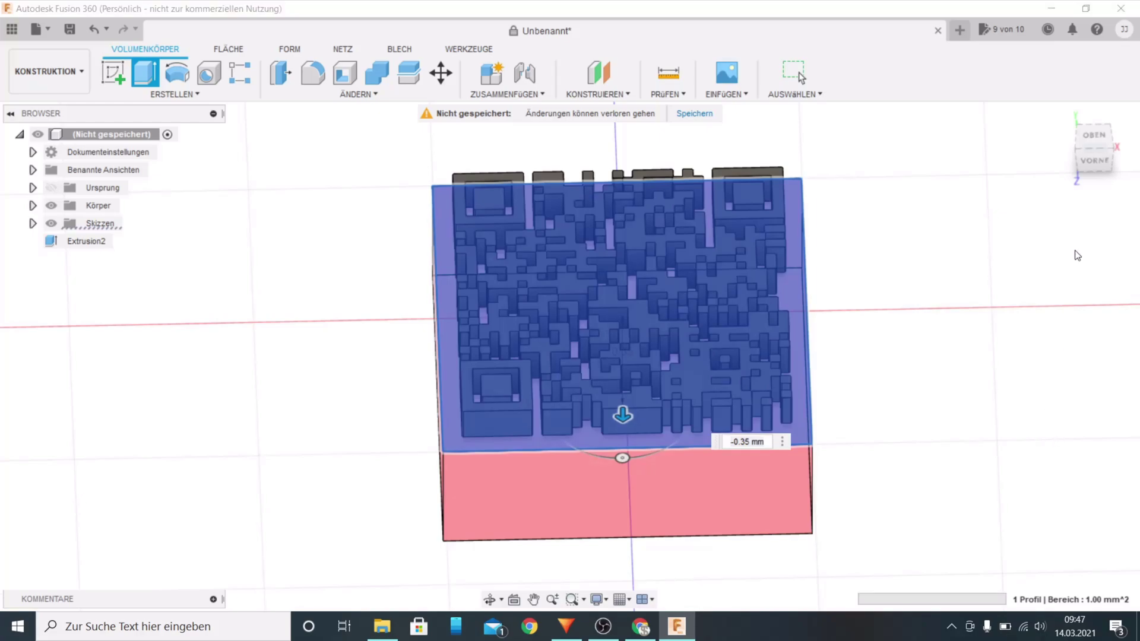
mouse_move(1087, 152)
mouse_down()
mouse_move(1089, 208)
mouse_move(1088, 140)
mouse_up()
Snap to an exact top-down view and start a new sketch on the base plane.
click(1081, 148)
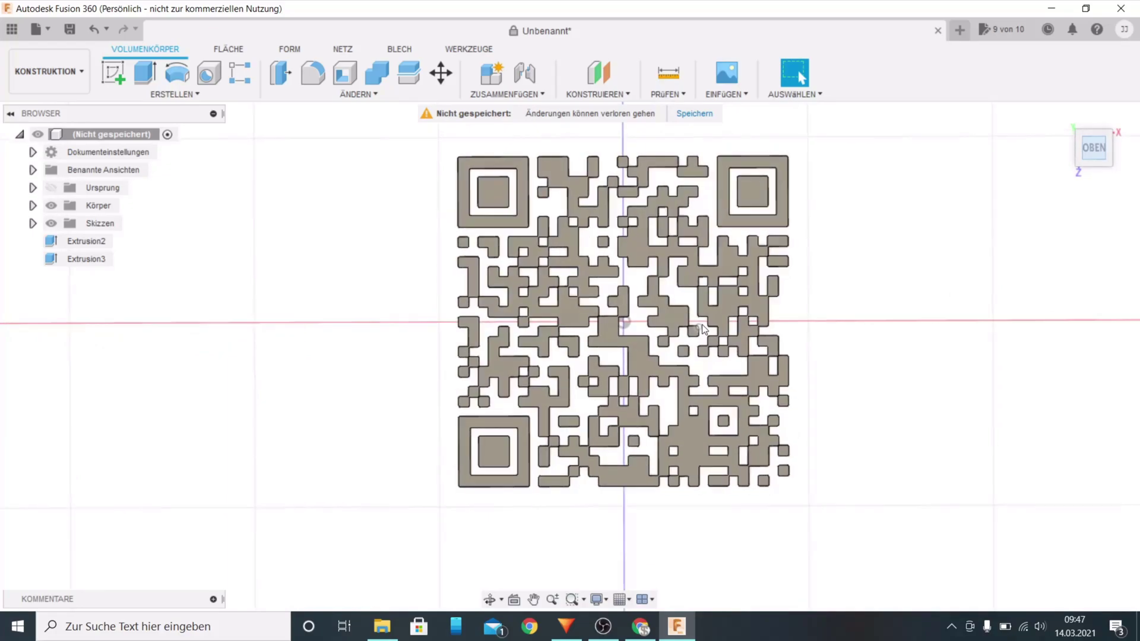
click(118, 70)
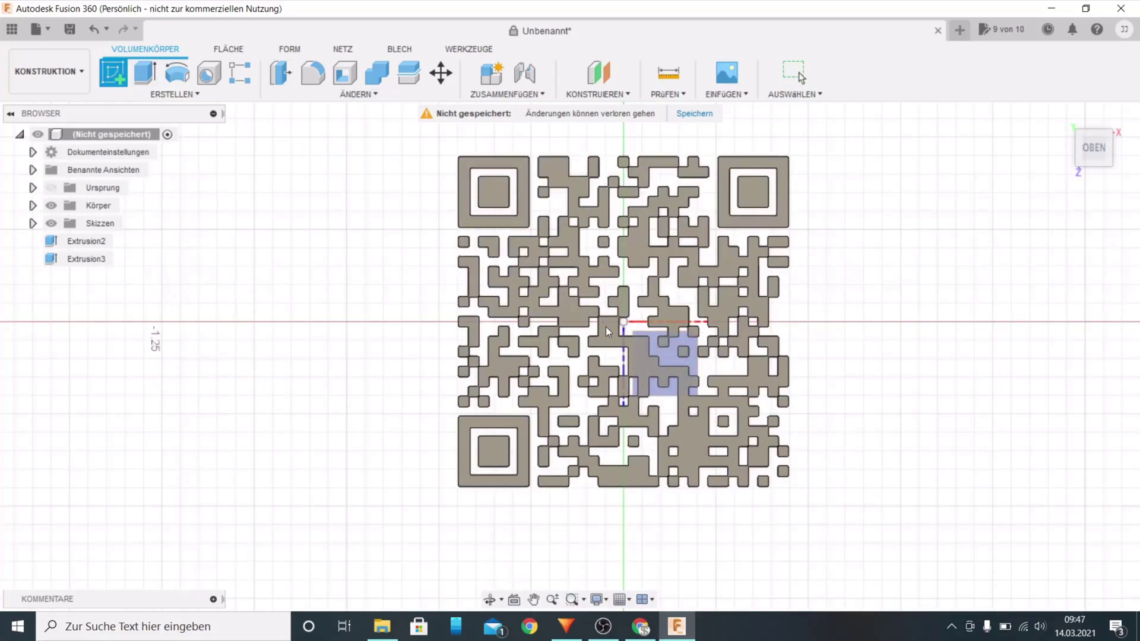
click(656, 340)
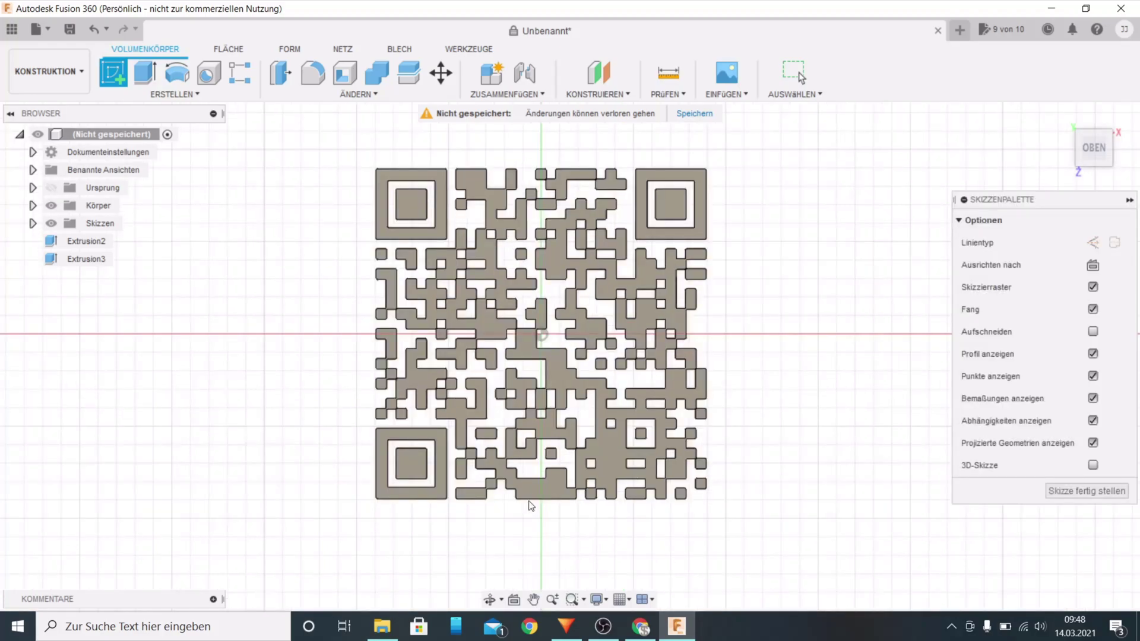
scroll(398, 155, up, 10)
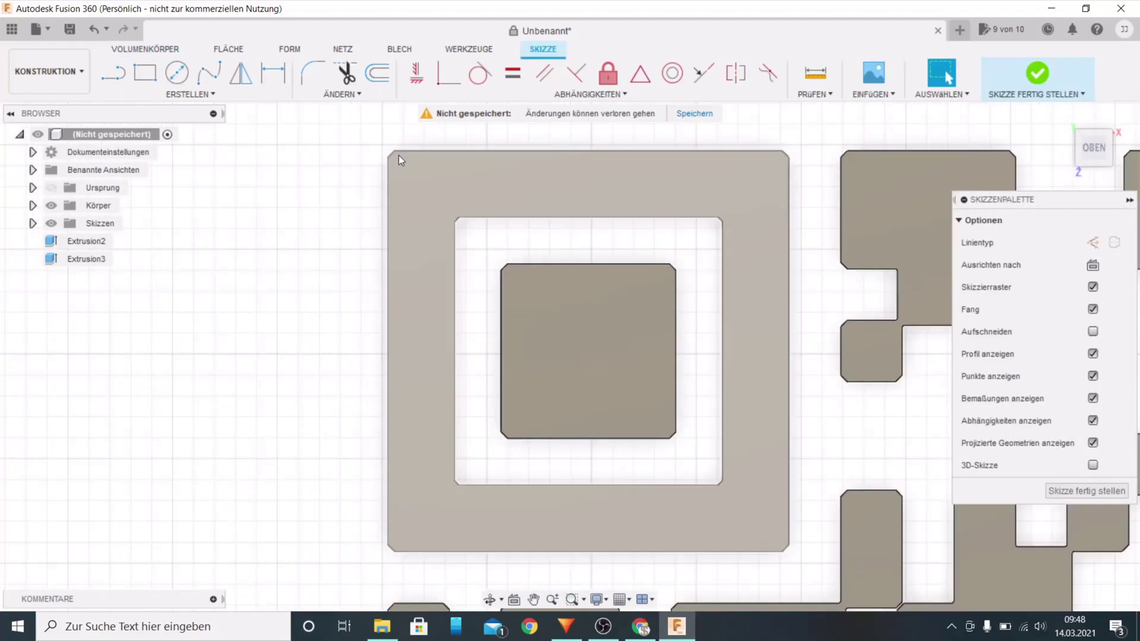
Draw a rectangle from the QR code's top-left corner to its bottom-right corner.
click(148, 77)
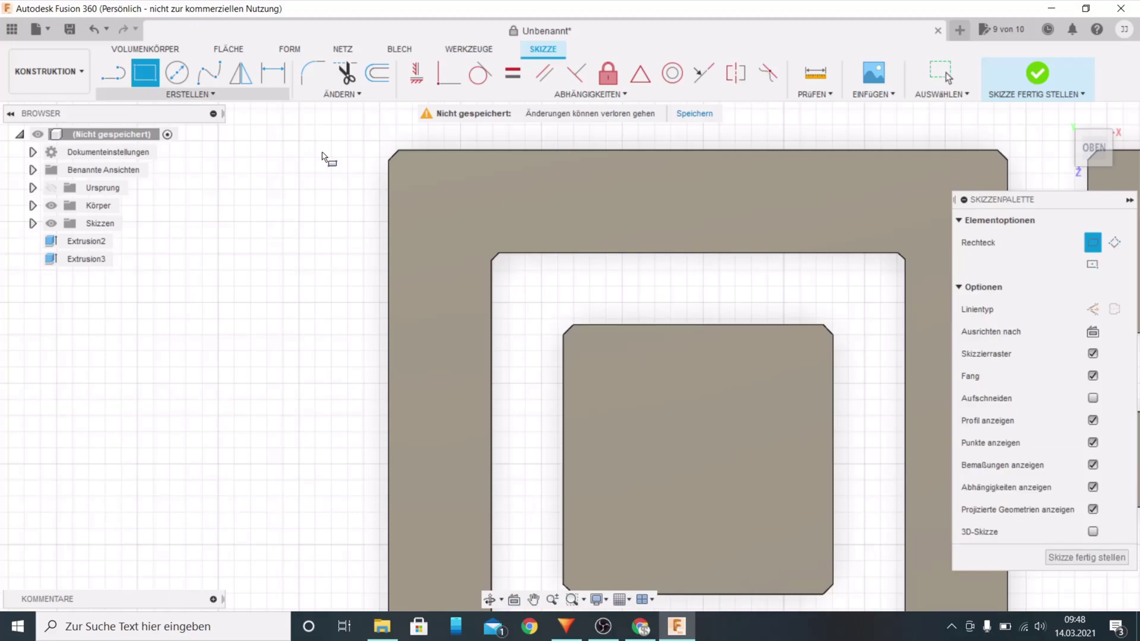
scroll(406, 146, up, 2)
scroll(376, 161, up, 1)
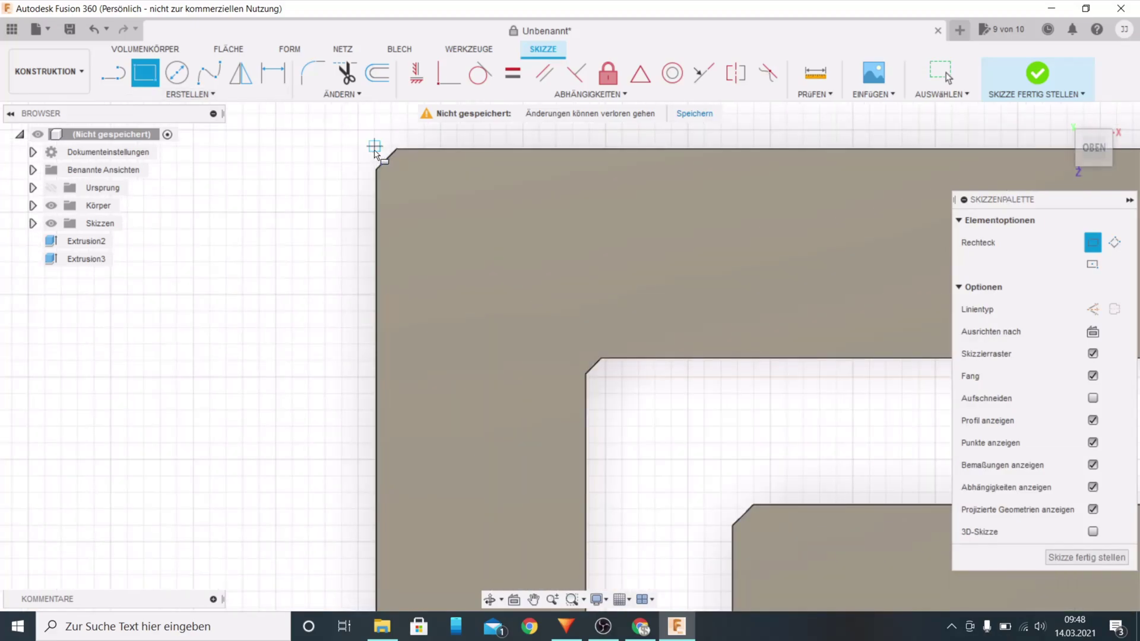
click(375, 148)
scroll(408, 345, down, 1)
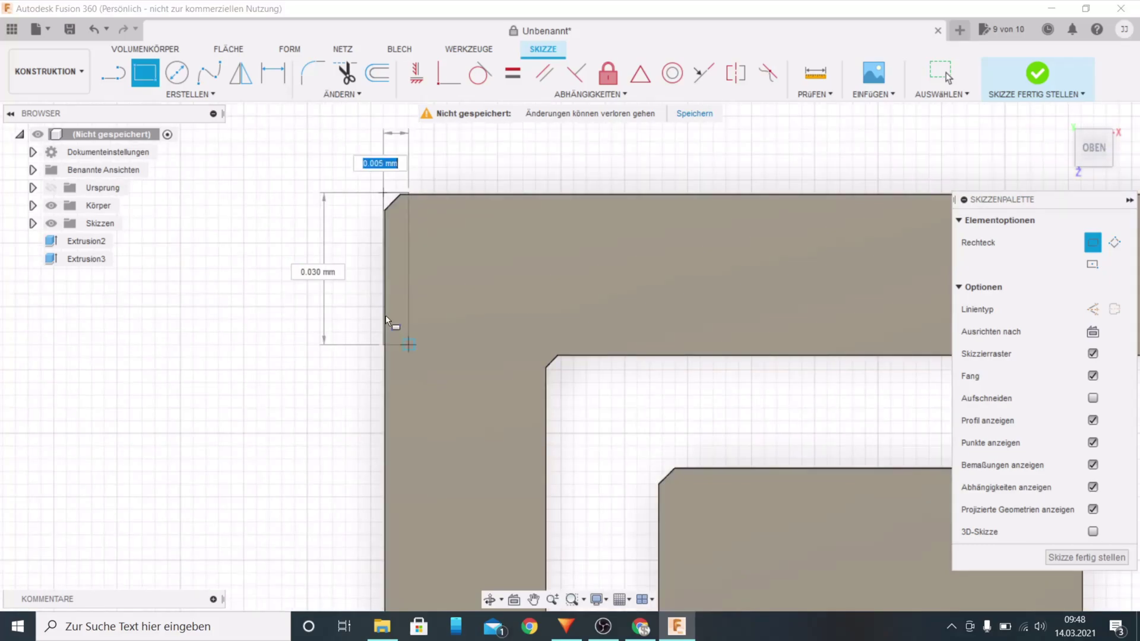
scroll(386, 315, down, 6)
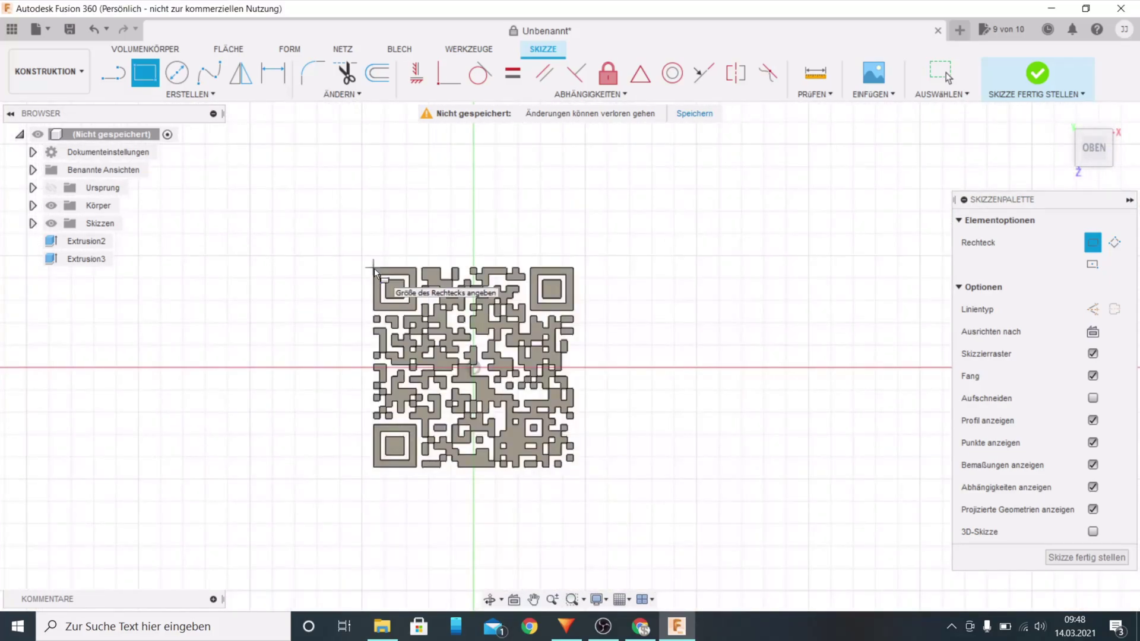
scroll(564, 469, up, 5)
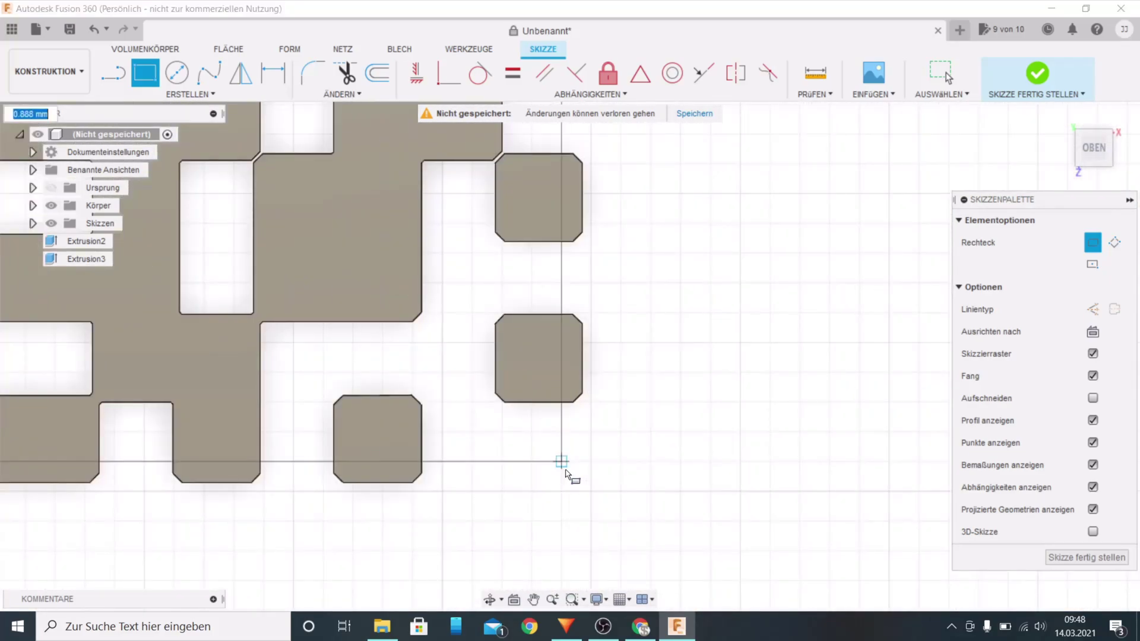
scroll(565, 470, up, 3)
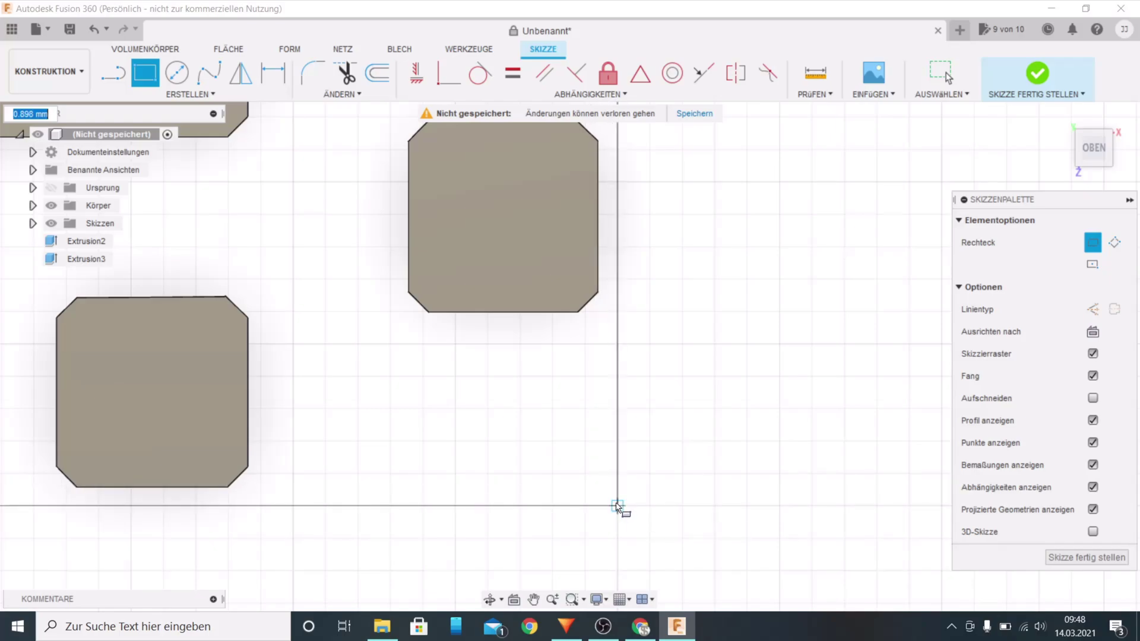
click(617, 506)
scroll(693, 333, down, 3)
scroll(698, 332, down, 4)
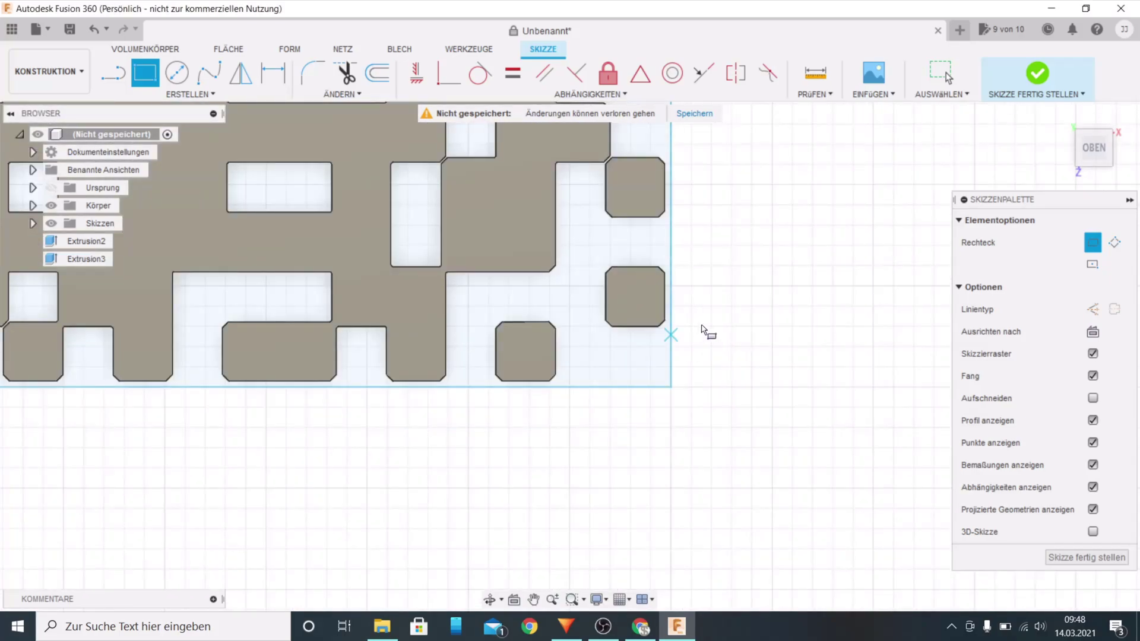
Finish the sketch, view from the front and select the rectangle profile around the QR code.
click(1048, 74)
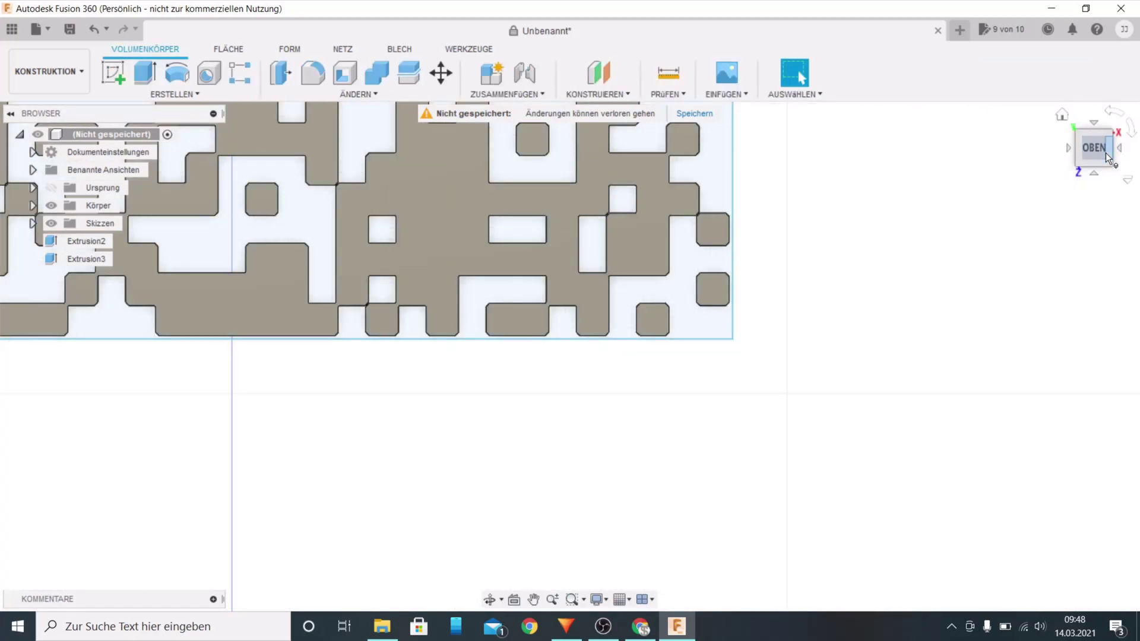
click(1094, 172)
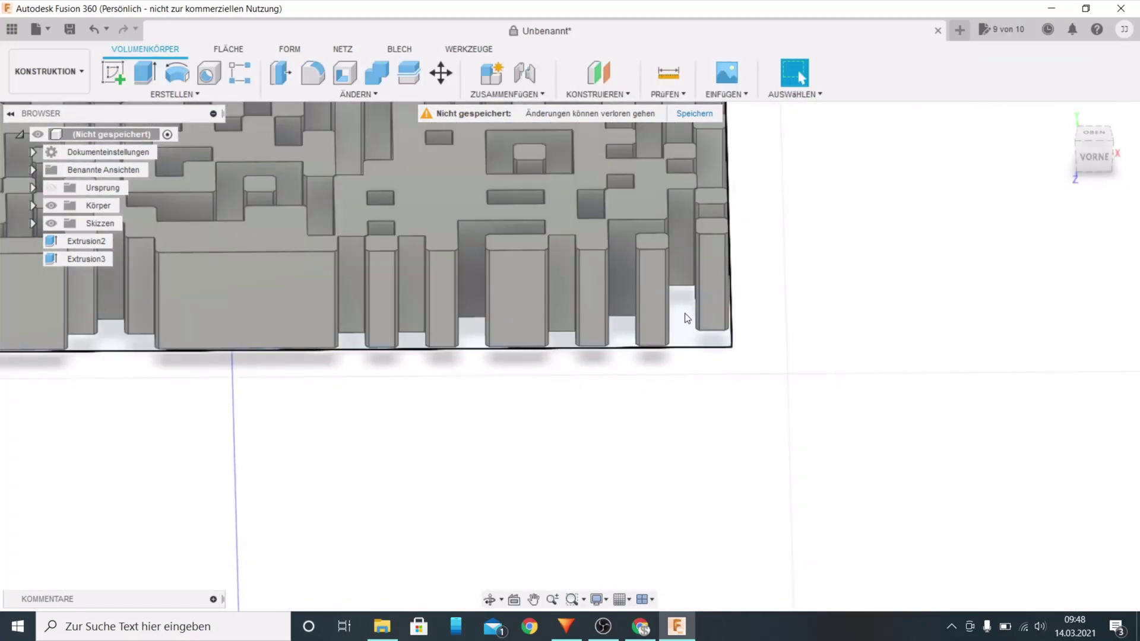
scroll(713, 363, down, 2)
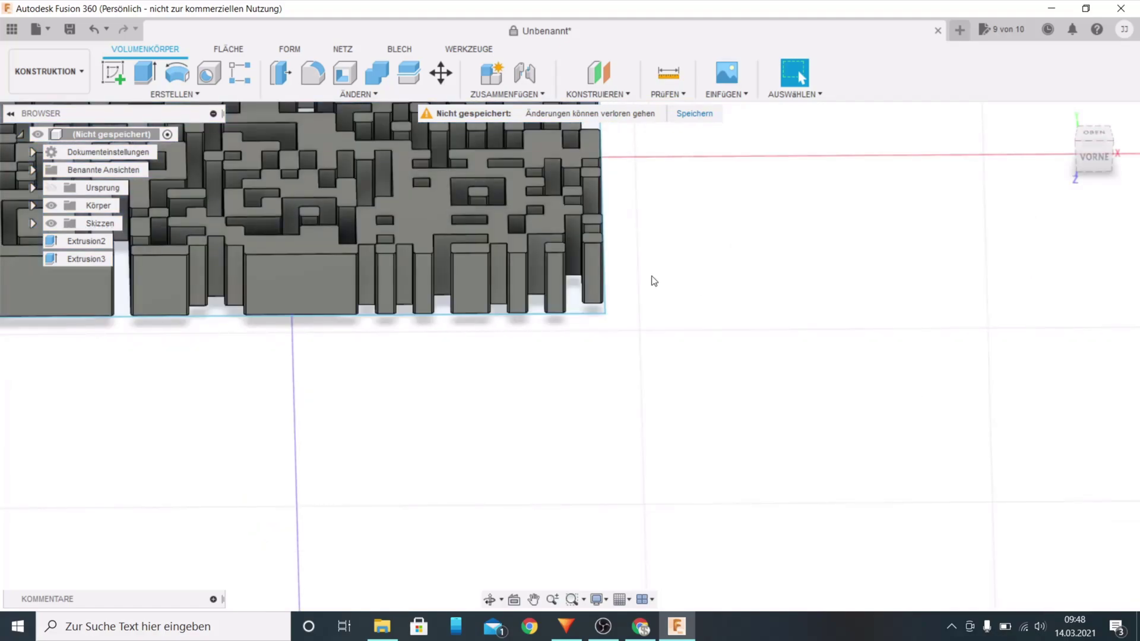
click(579, 307)
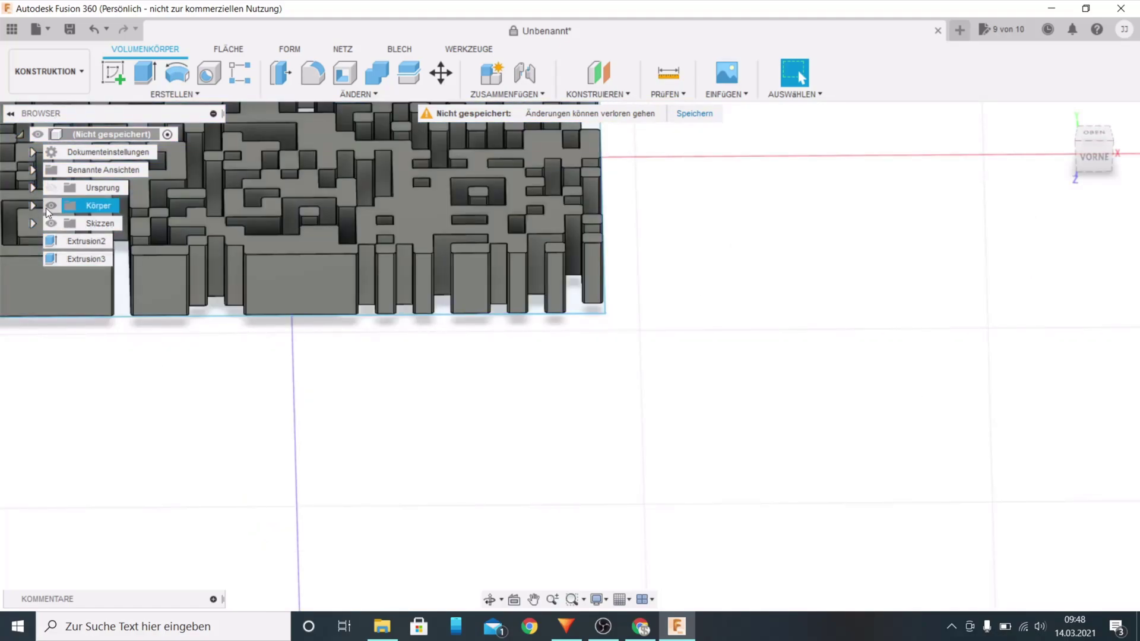
click(52, 205)
Extrude the rectangle profile as a 0.07 mm Ausschneiden cut into the QR solid.
key(e)
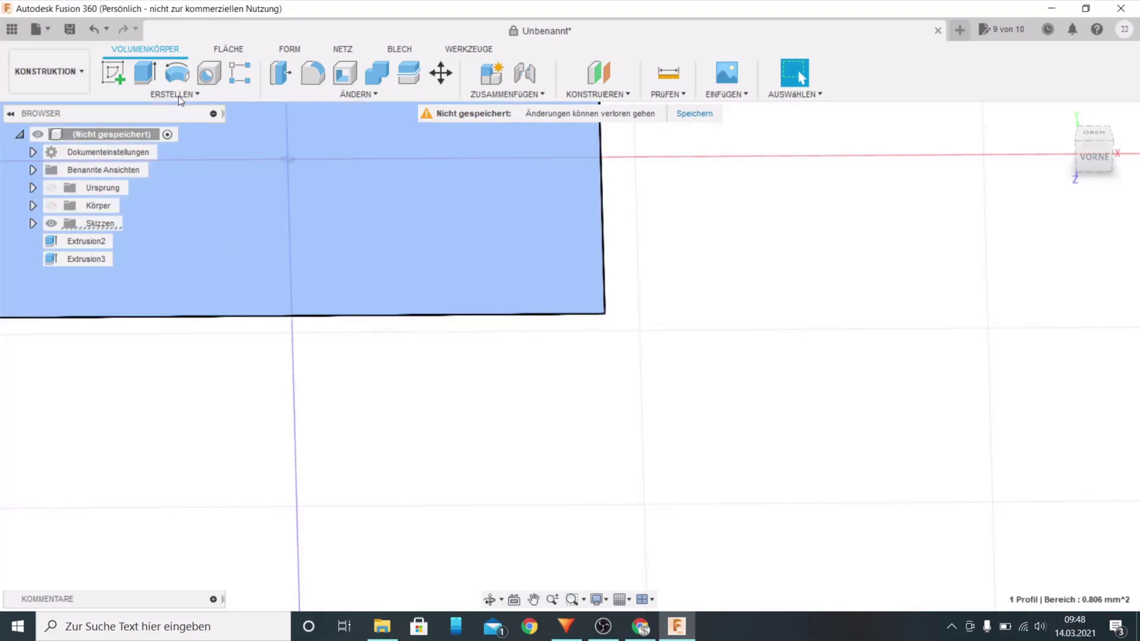
click(51, 206)
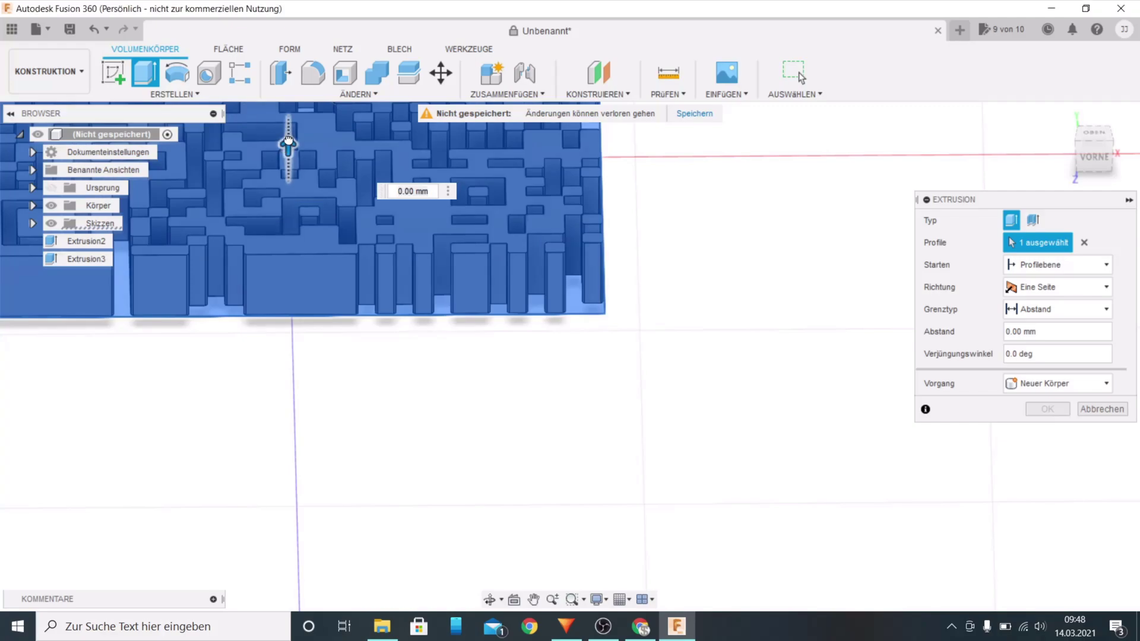
mouse_move(426, 214)
mouse_down()
mouse_move(450, 238)
mouse_move(432, 213)
mouse_up()
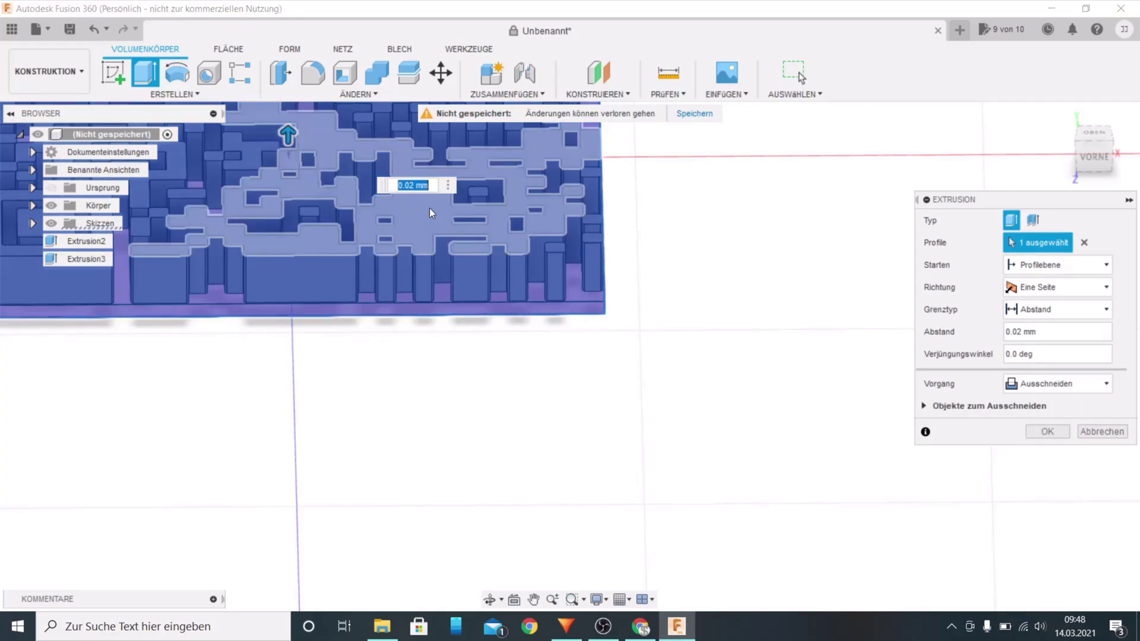
key(BackSpace)
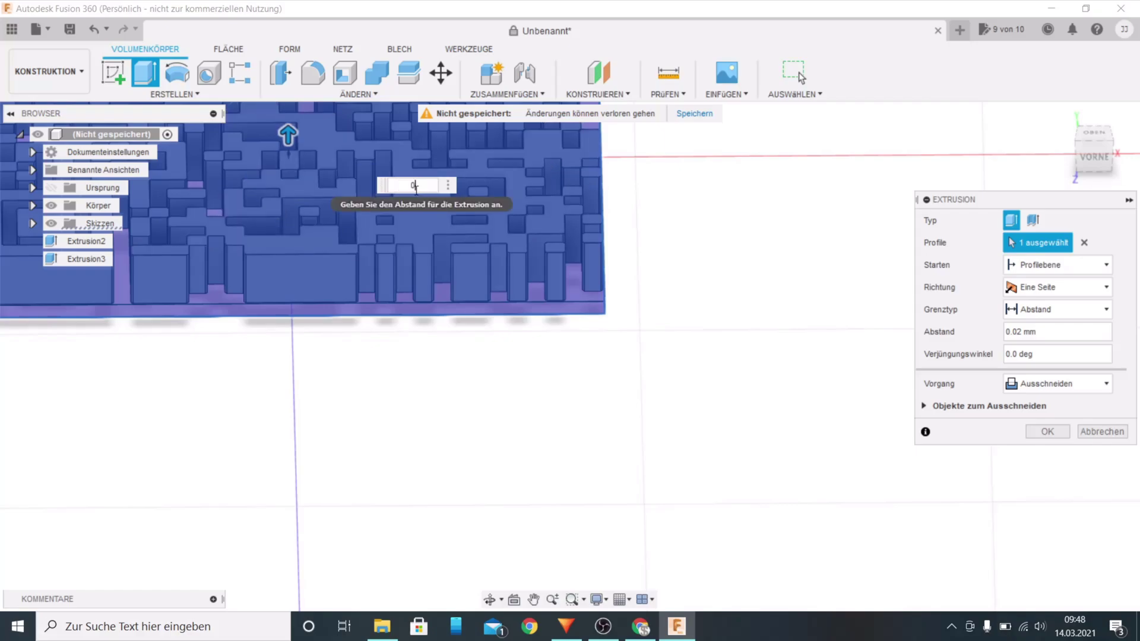
text(0.1)
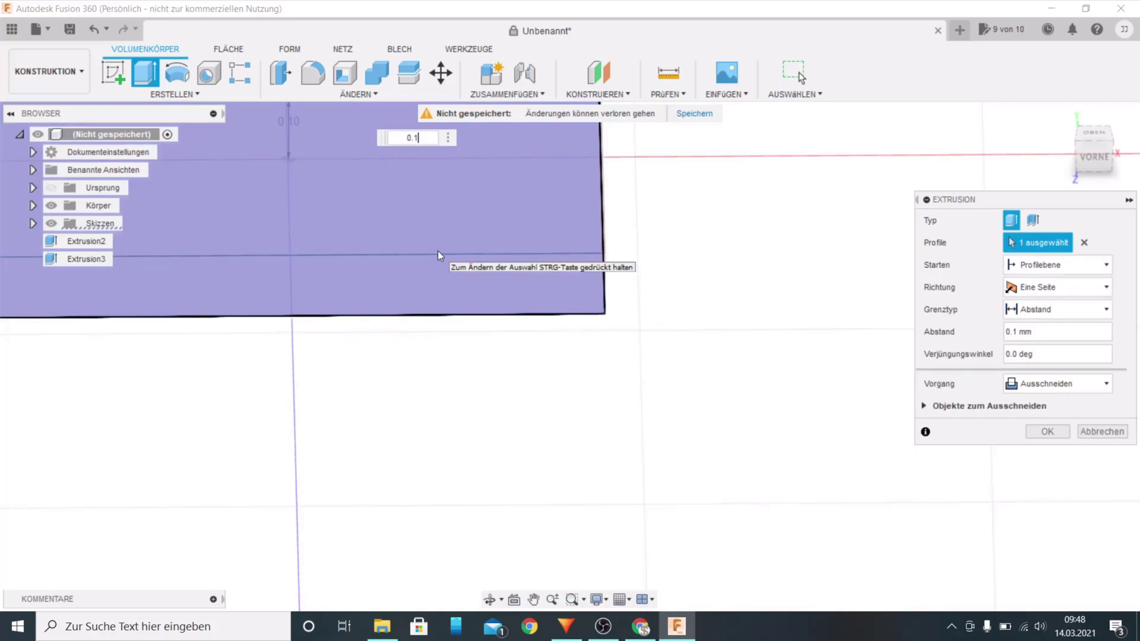
key(BackSpace)
text(0)
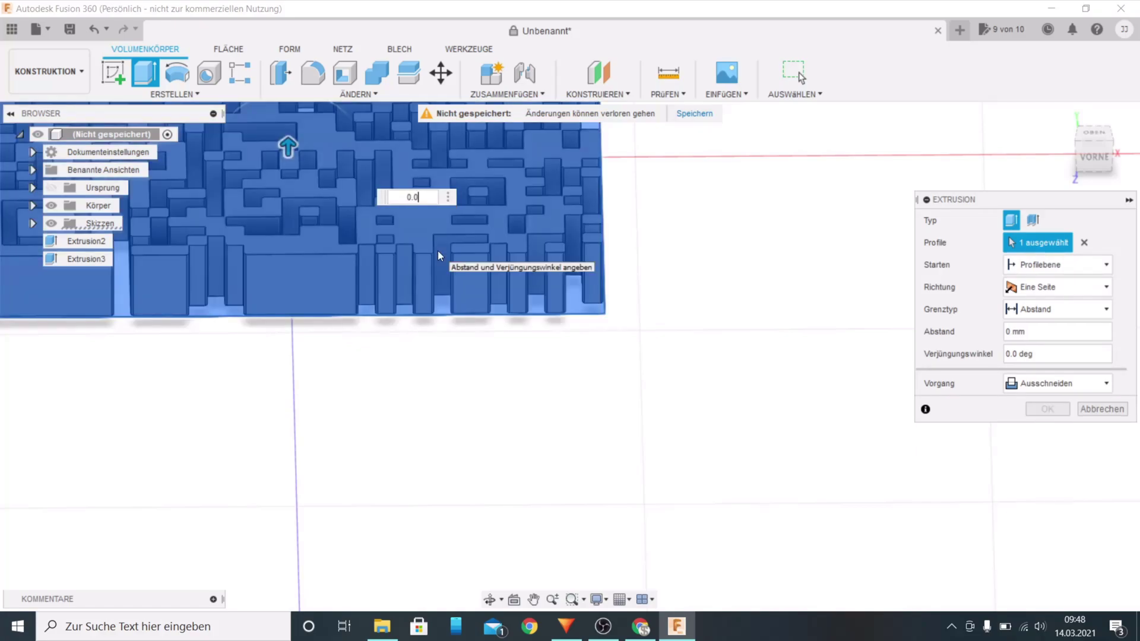
text(6)
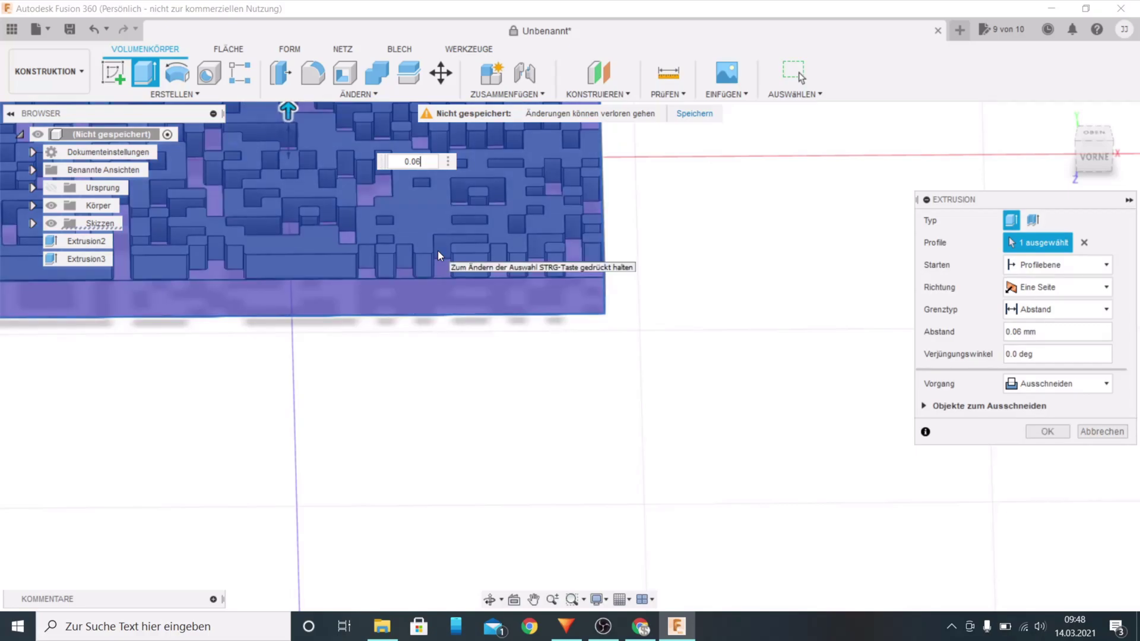
key(BackSpace)
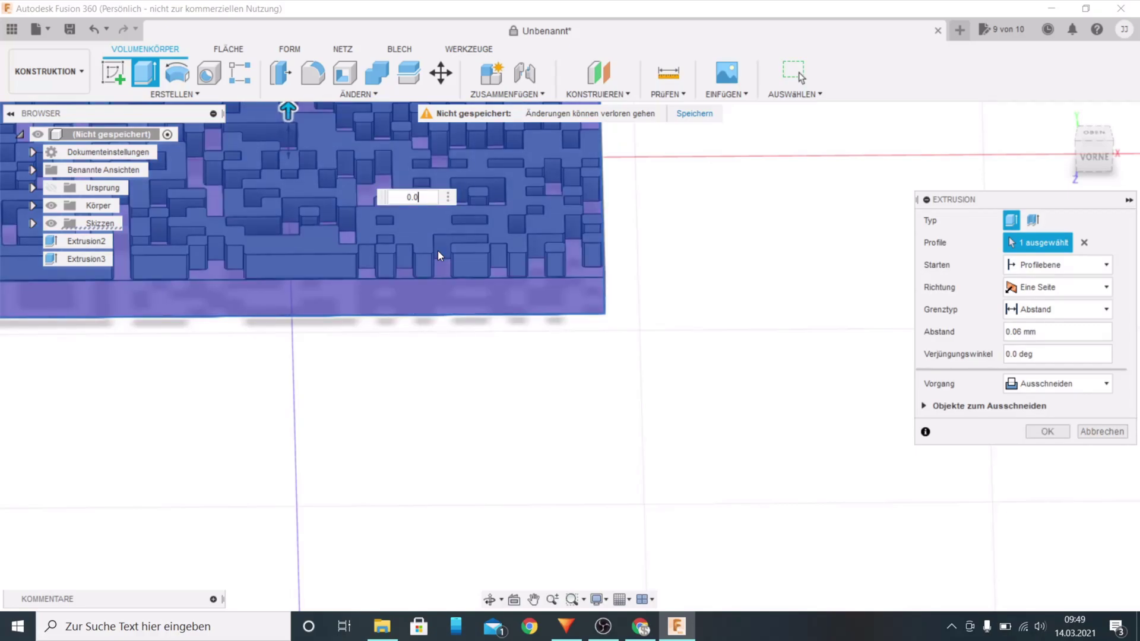
text(7)
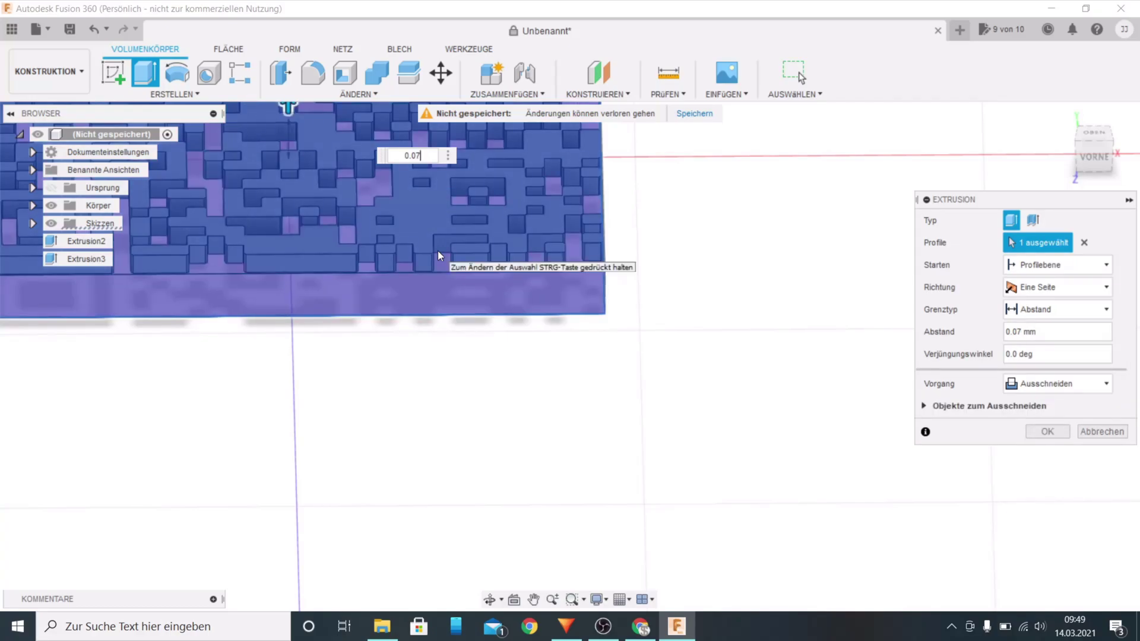
click(1027, 383)
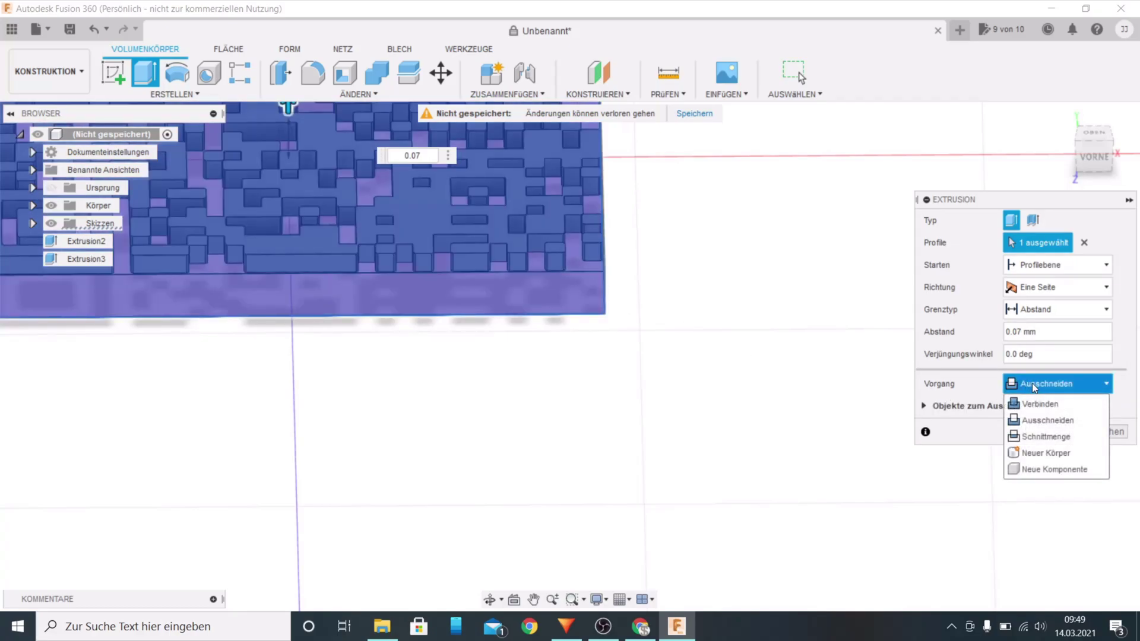
click(1039, 404)
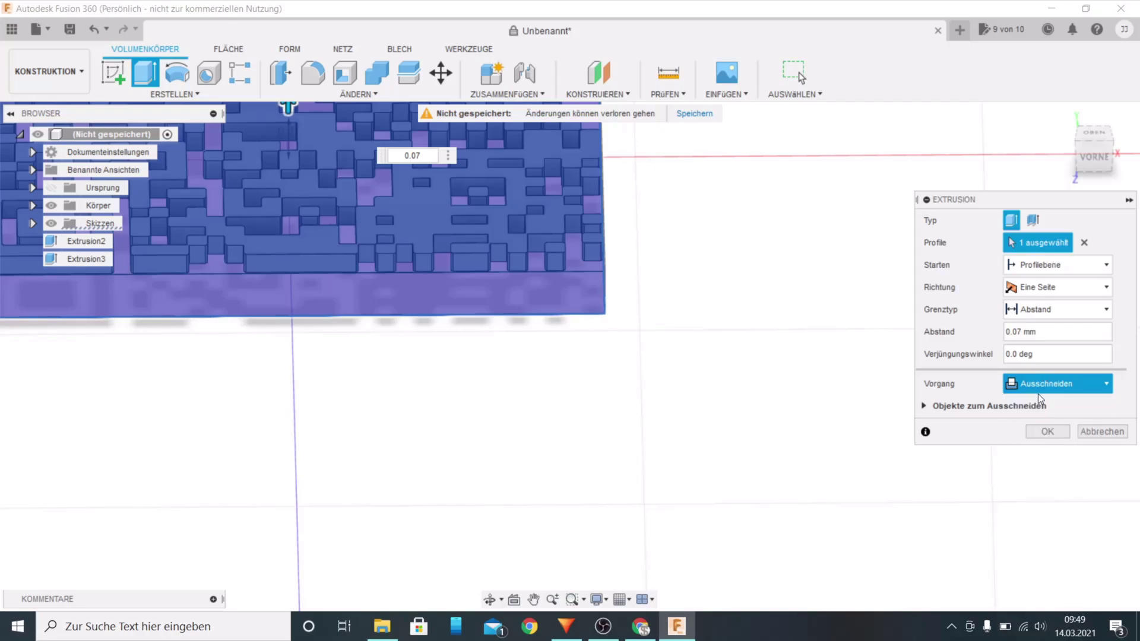
click(1048, 431)
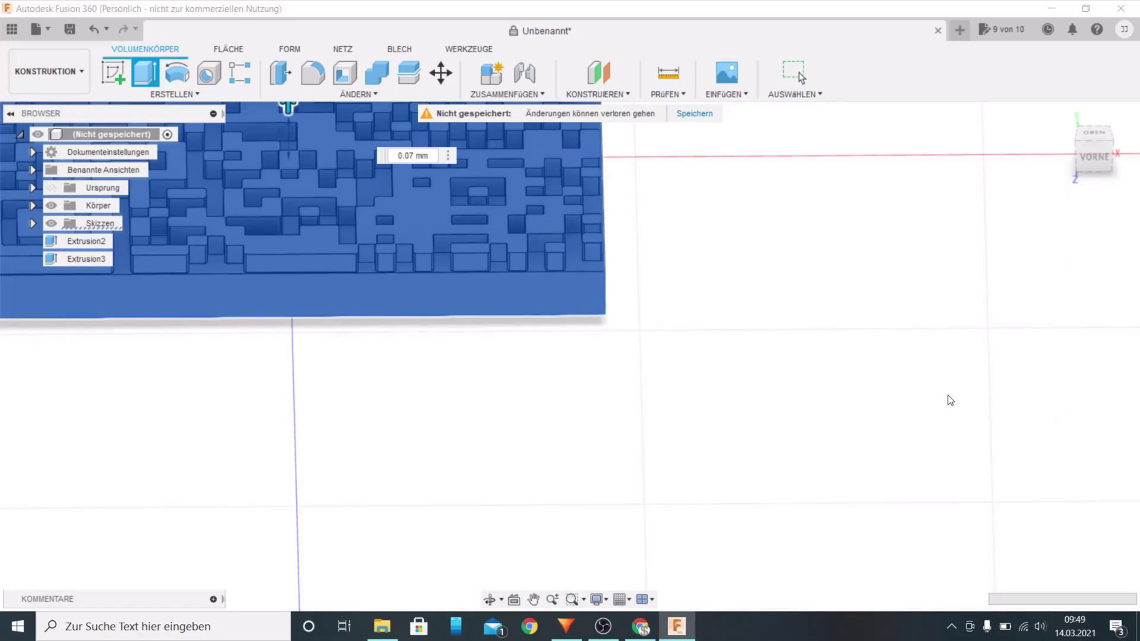
scroll(949, 384, down, 2)
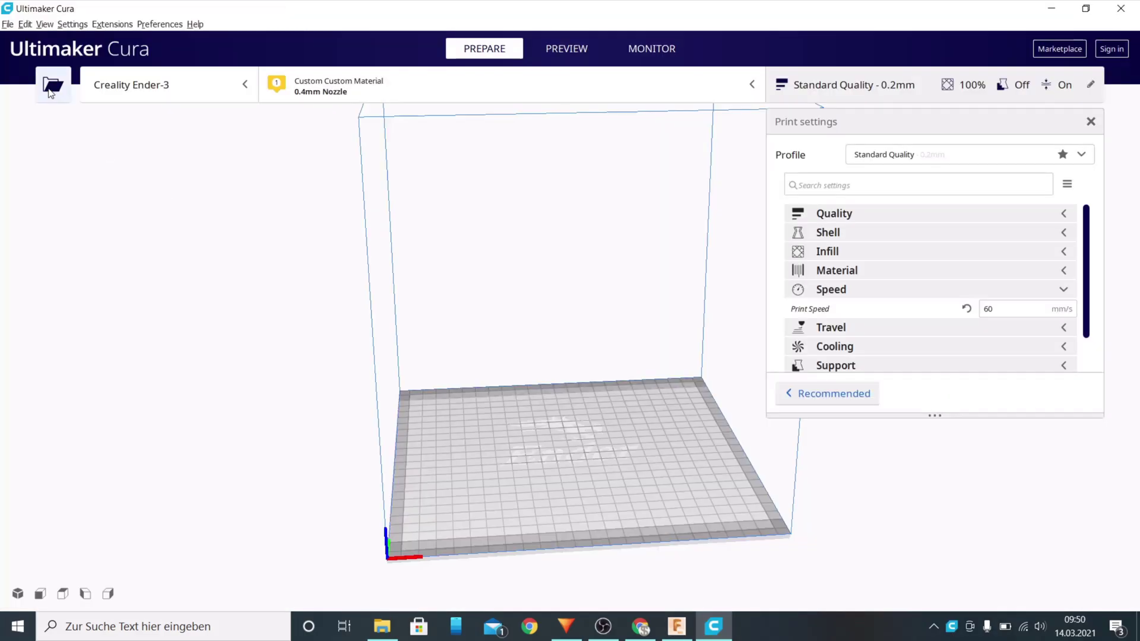
click(52, 84)
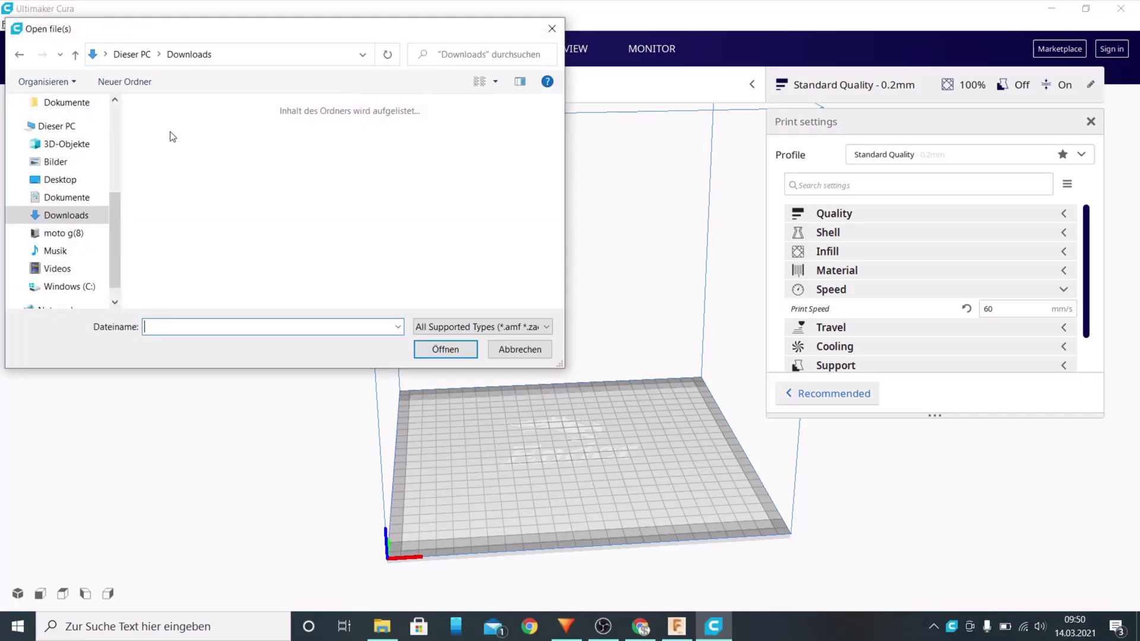
double_click(178, 120)
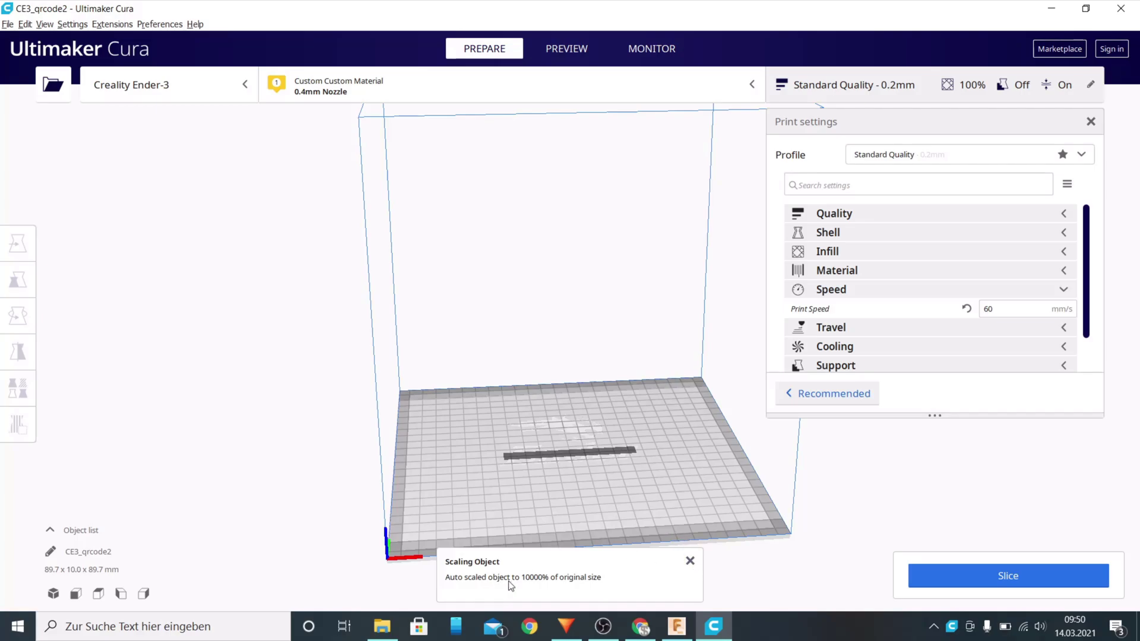
click(690, 561)
click(964, 570)
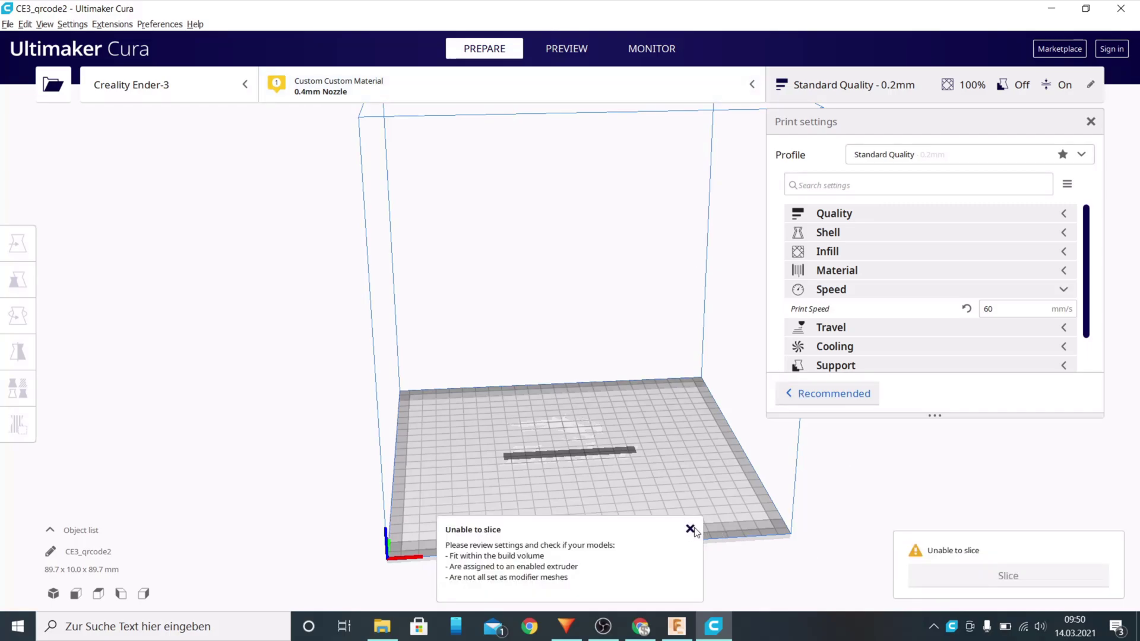
click(690, 529)
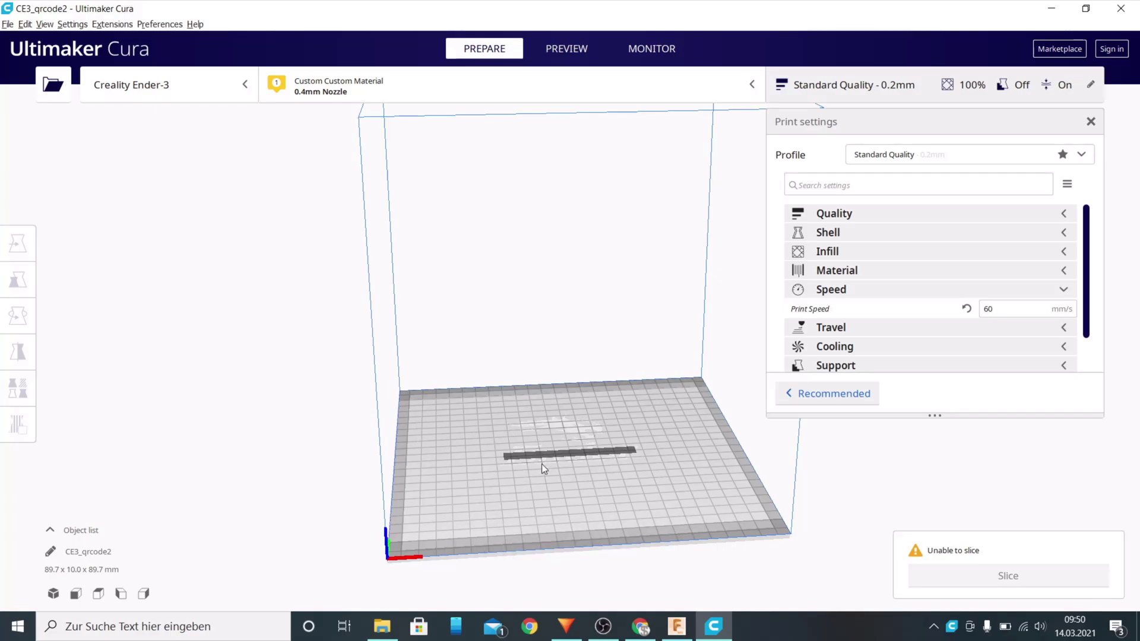
scroll(538, 445, up, 3)
scroll(535, 432, down, 6)
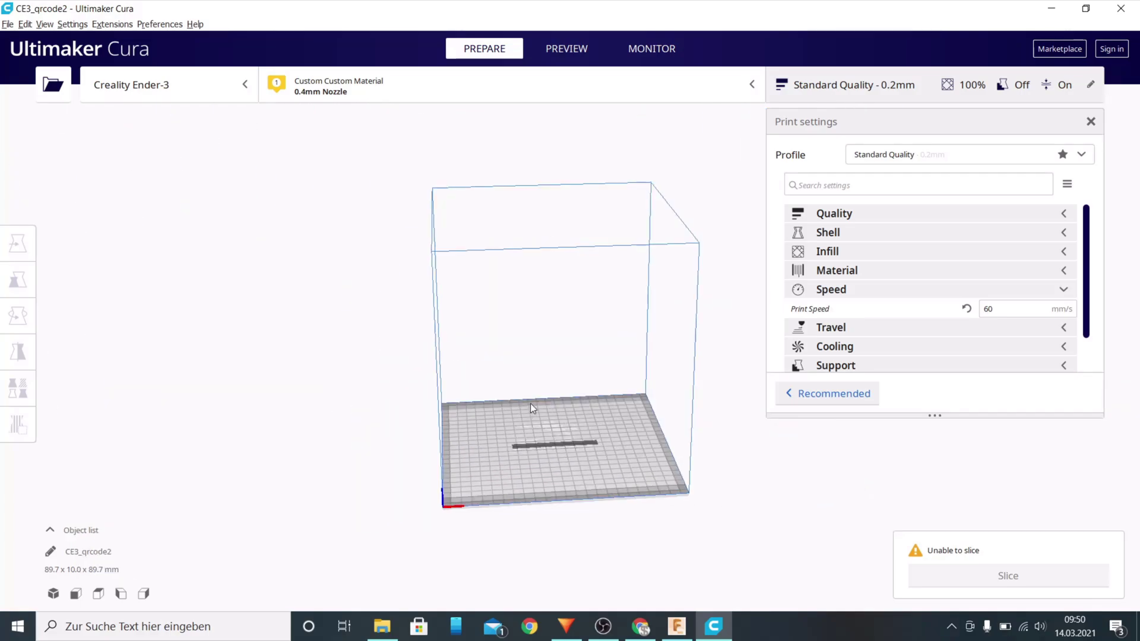
scroll(525, 407, down, 2)
scroll(527, 407, up, 5)
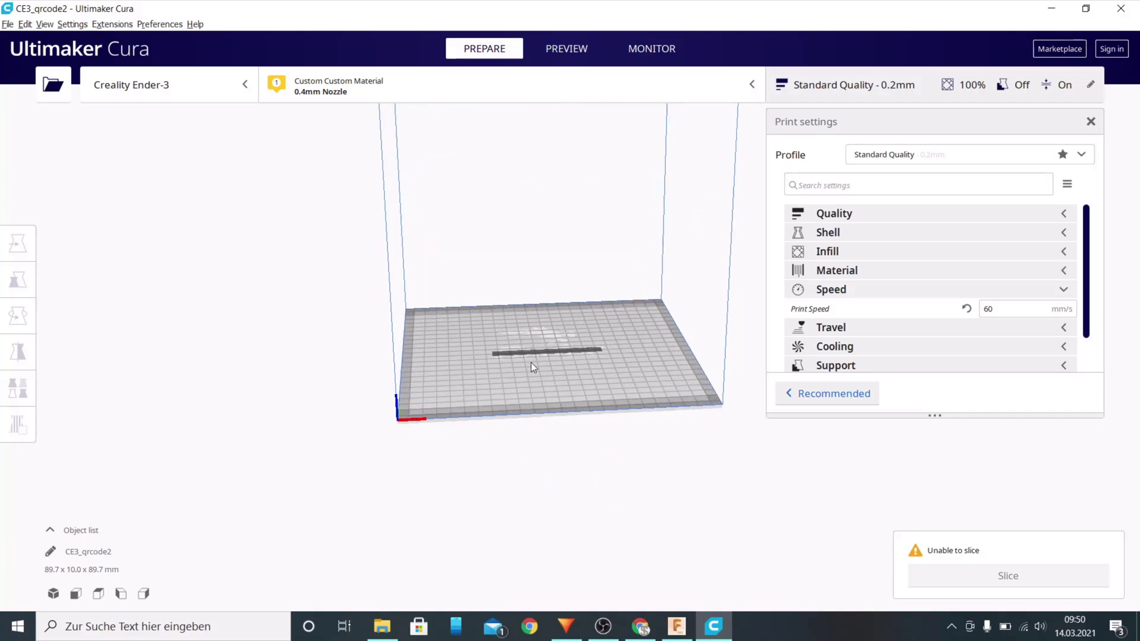
scroll(560, 321, up, 5)
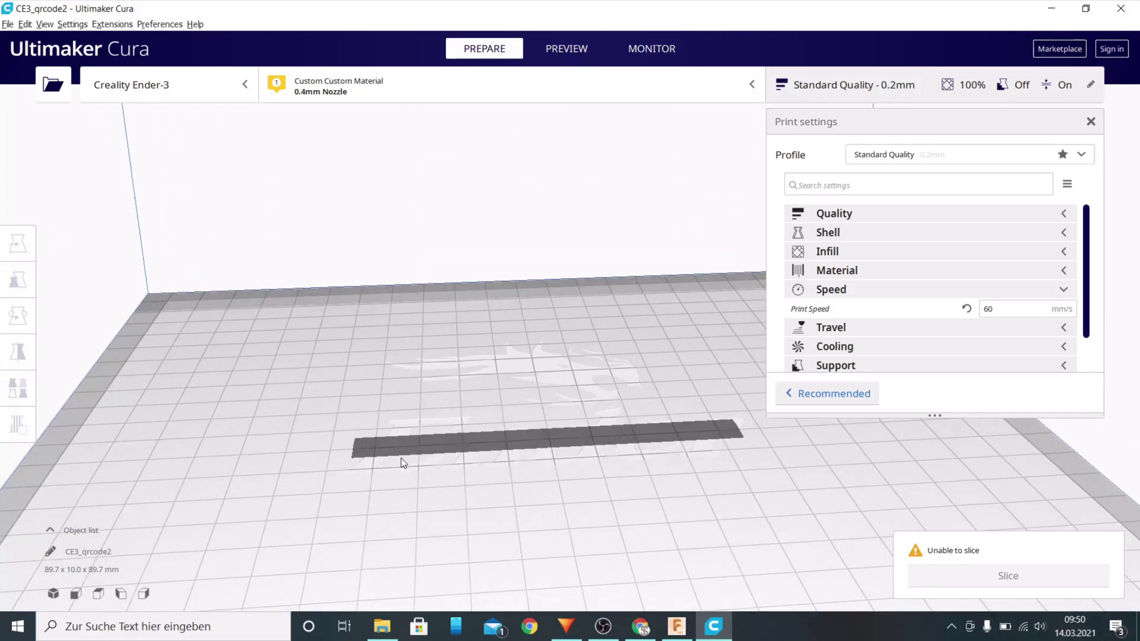
scroll(564, 424, down, 10)
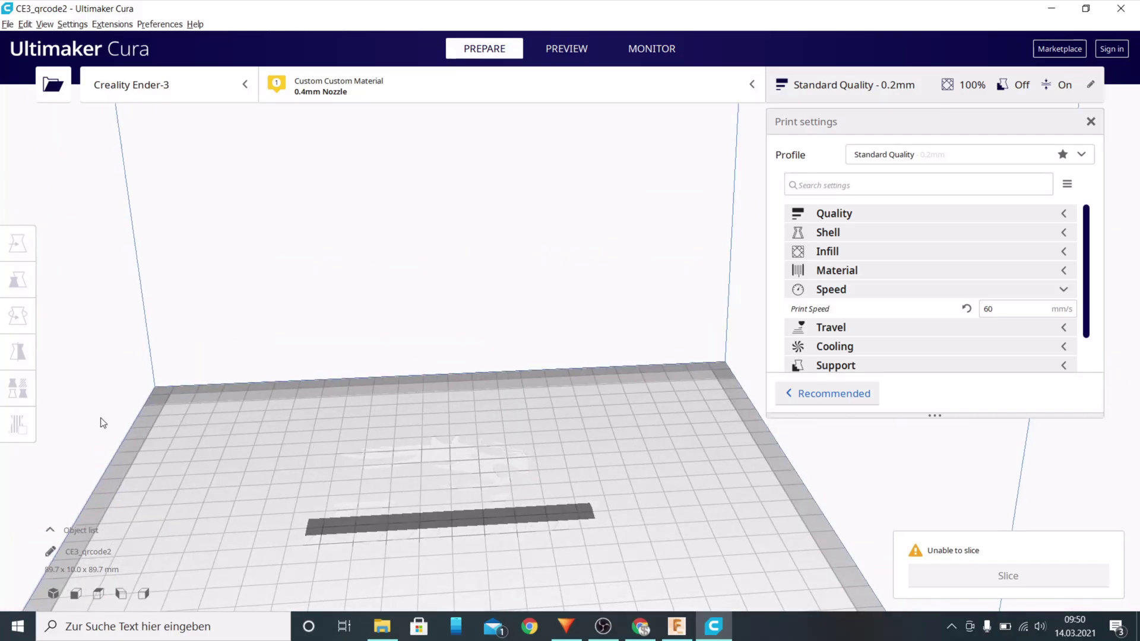
scroll(547, 512, down, 3)
right_drag(546, 512, 499, 295)
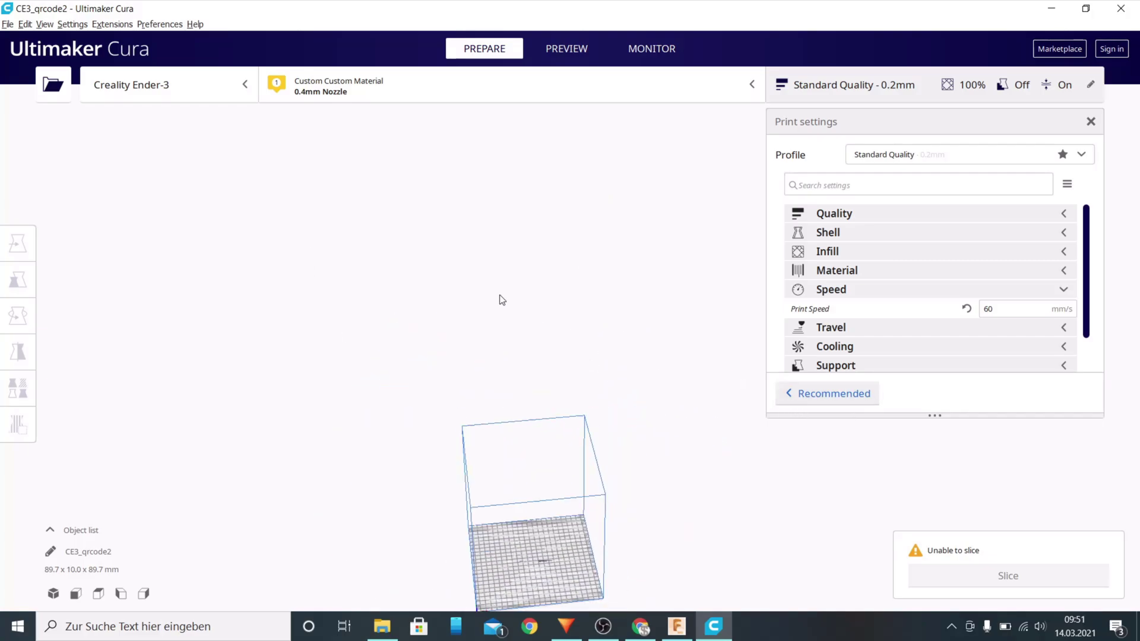
Open the qrcode2 file from disk onto the Cura build plate.
click(52, 84)
click(168, 125)
double_click(168, 131)
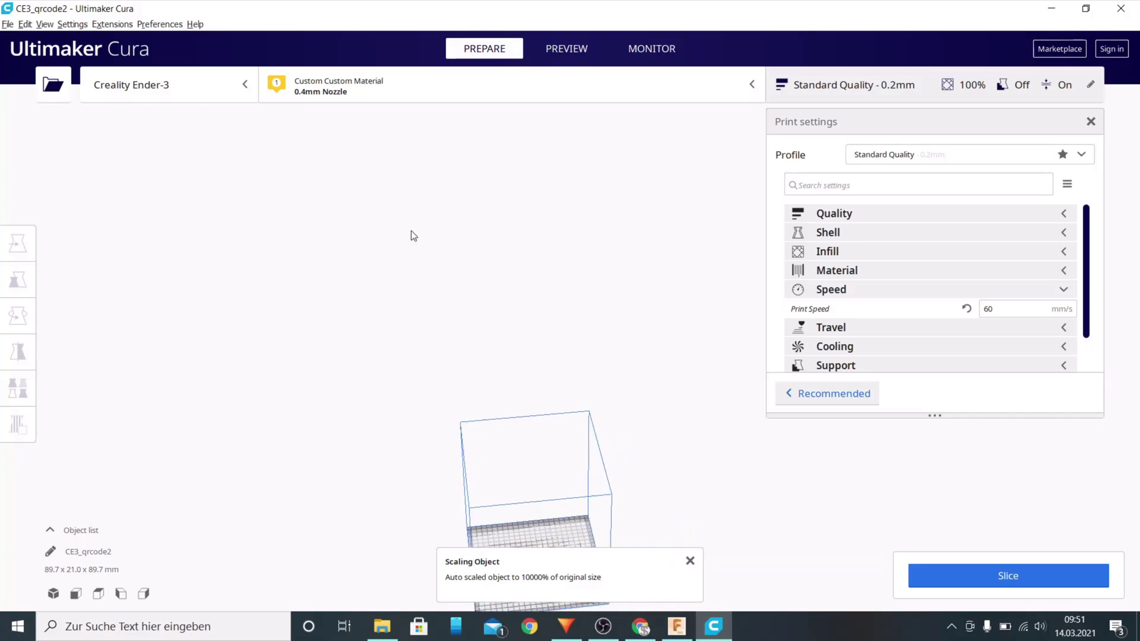
scroll(522, 481, up, 8)
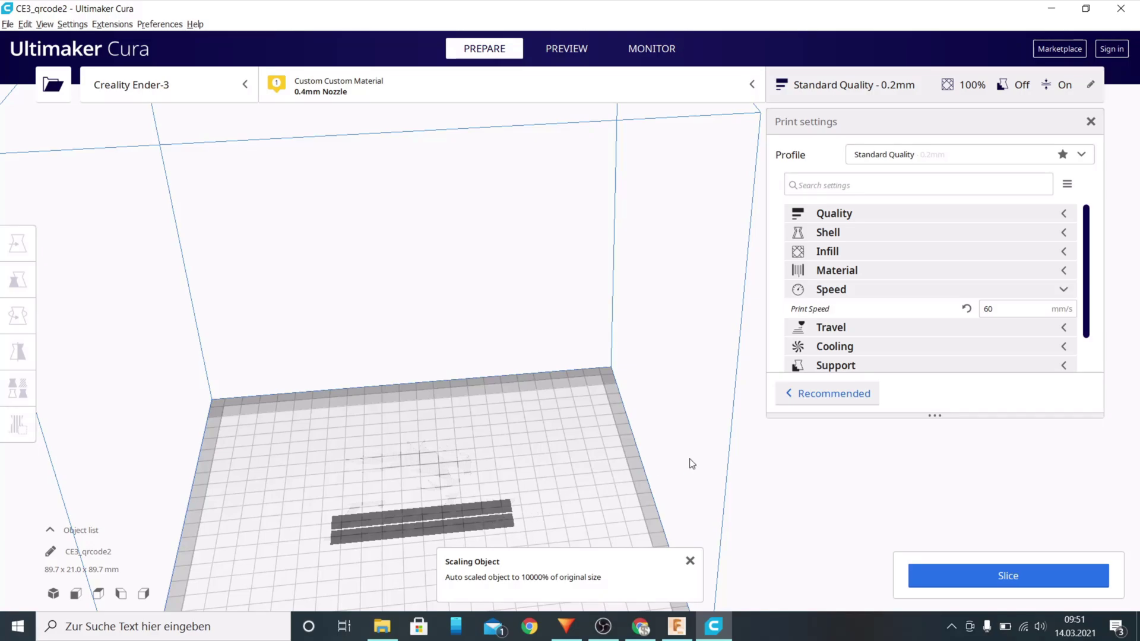
Check the layer Preview, return to Prepare and orbit to see the model's top.
click(567, 48)
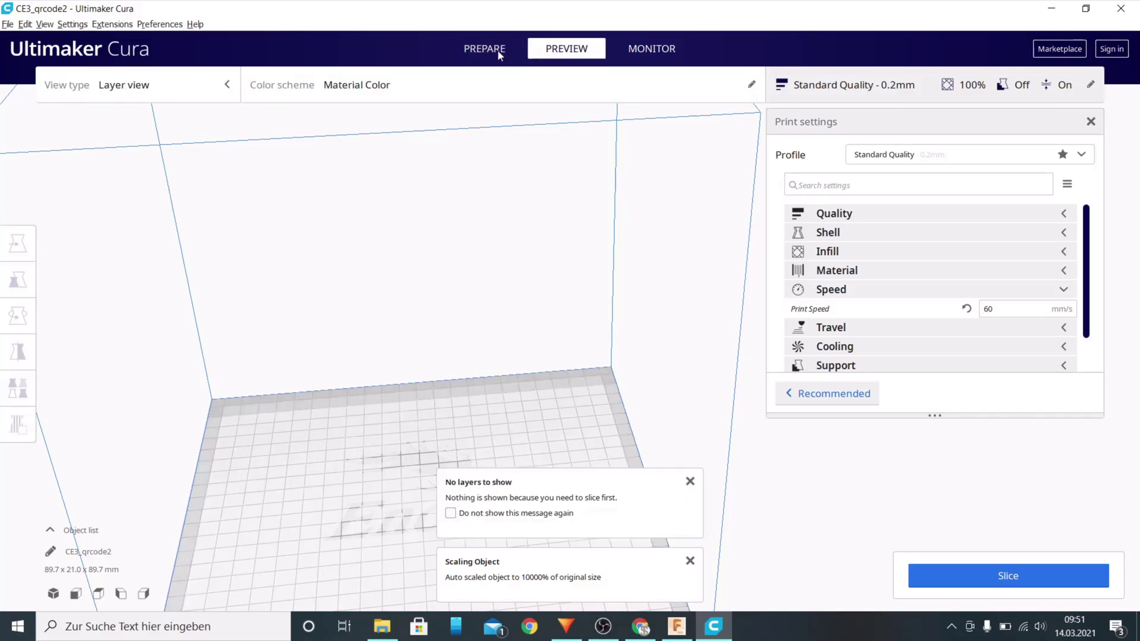
click(499, 53)
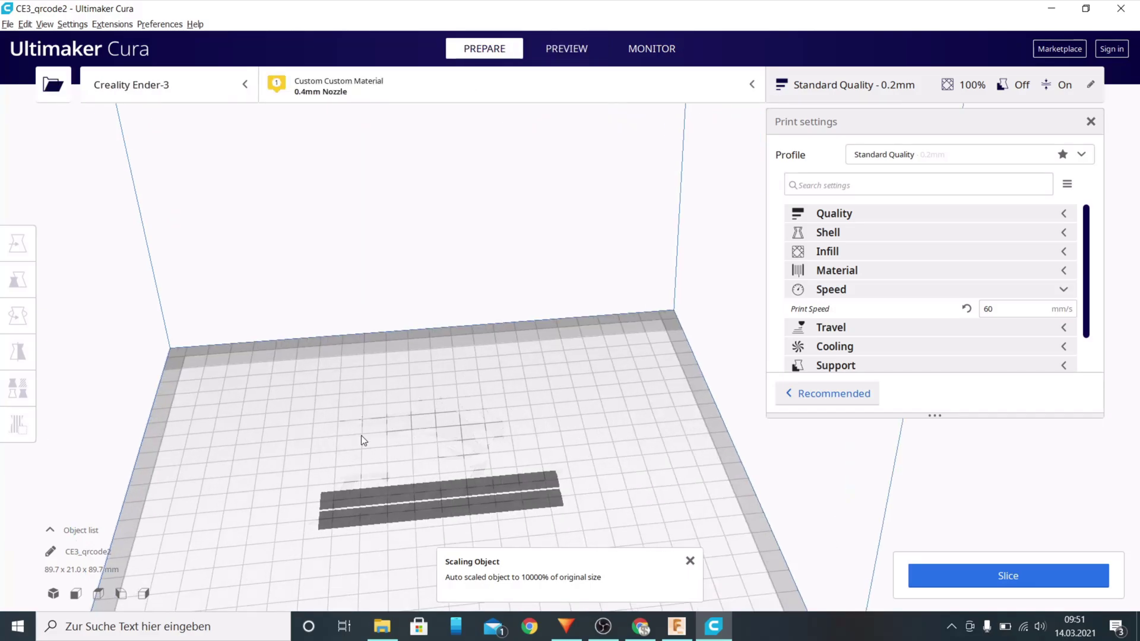
scroll(379, 487, up, 3)
scroll(371, 440, down, 5)
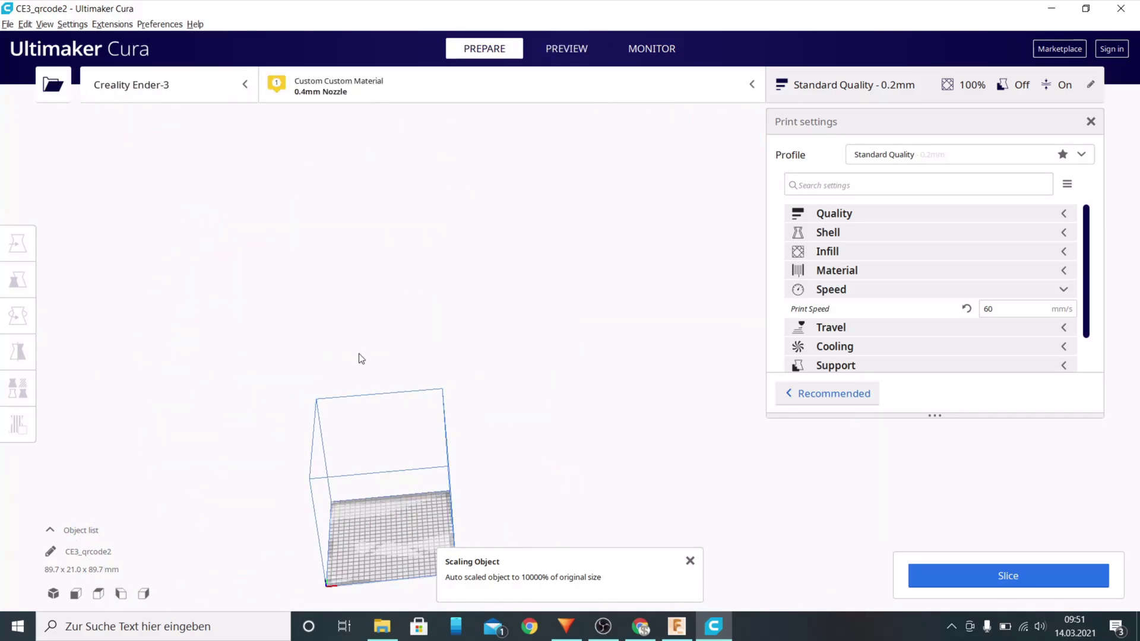
right_drag(443, 510, 478, 275)
Set the QR model's Z position to 0 to drop it onto the plate.
click(523, 218)
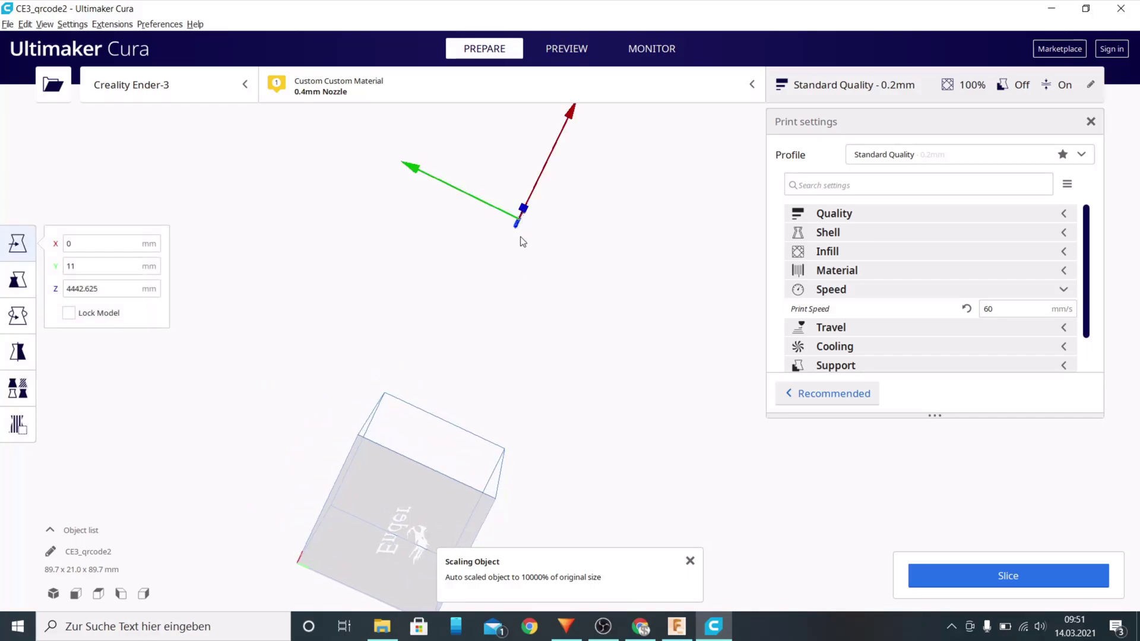
right_drag(522, 241, 628, 244)
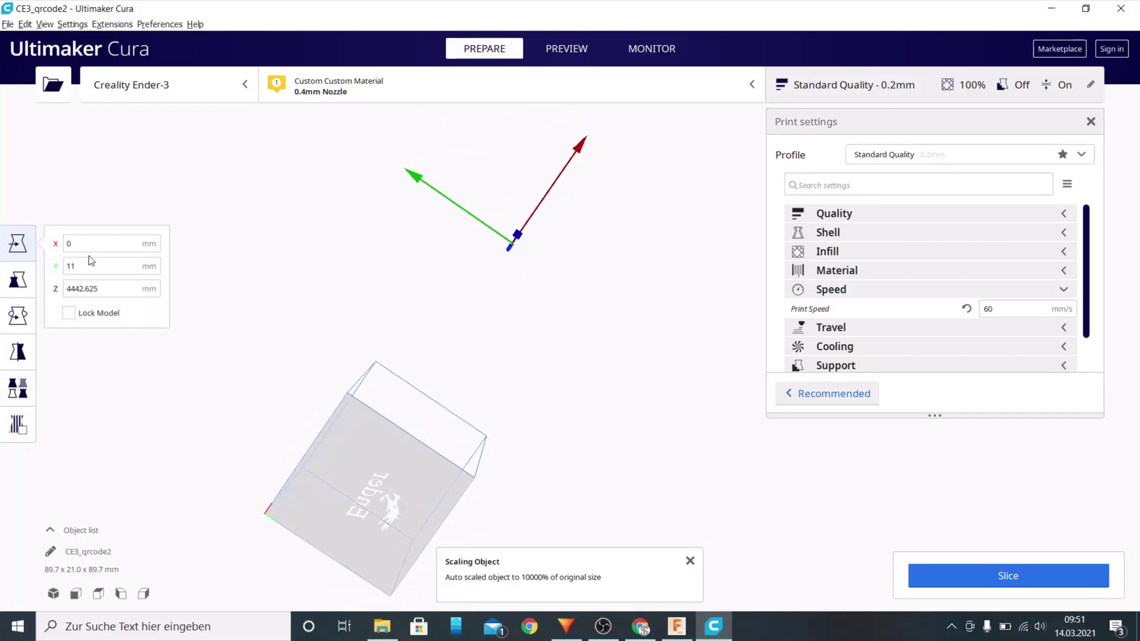
click(95, 286)
double_click(96, 288)
triple_click(108, 291)
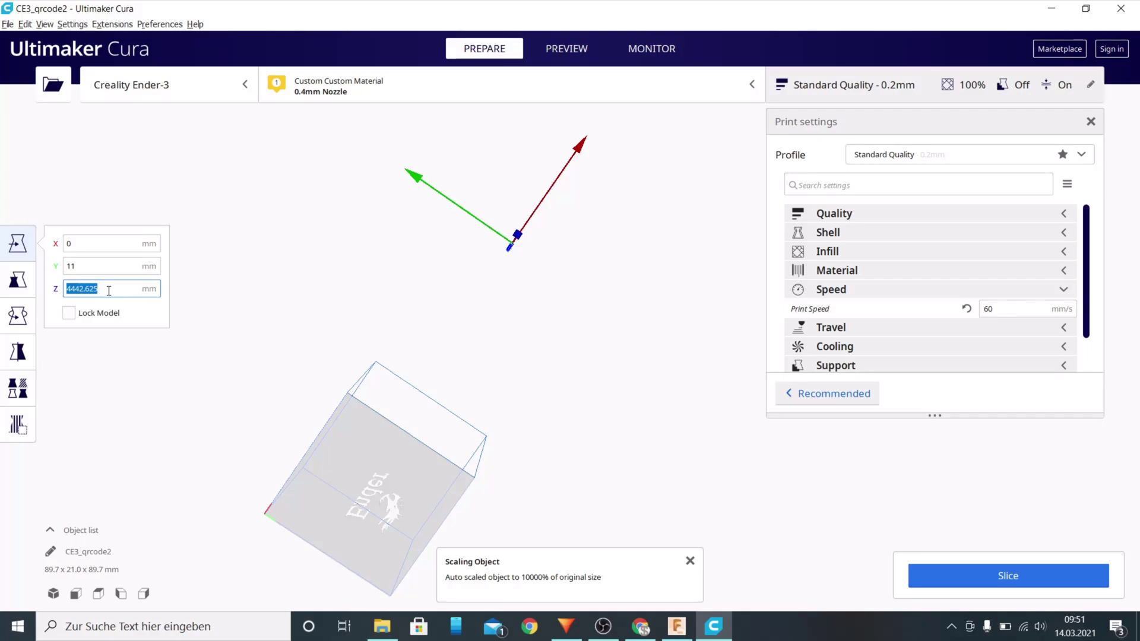
text(0)
key(Return)
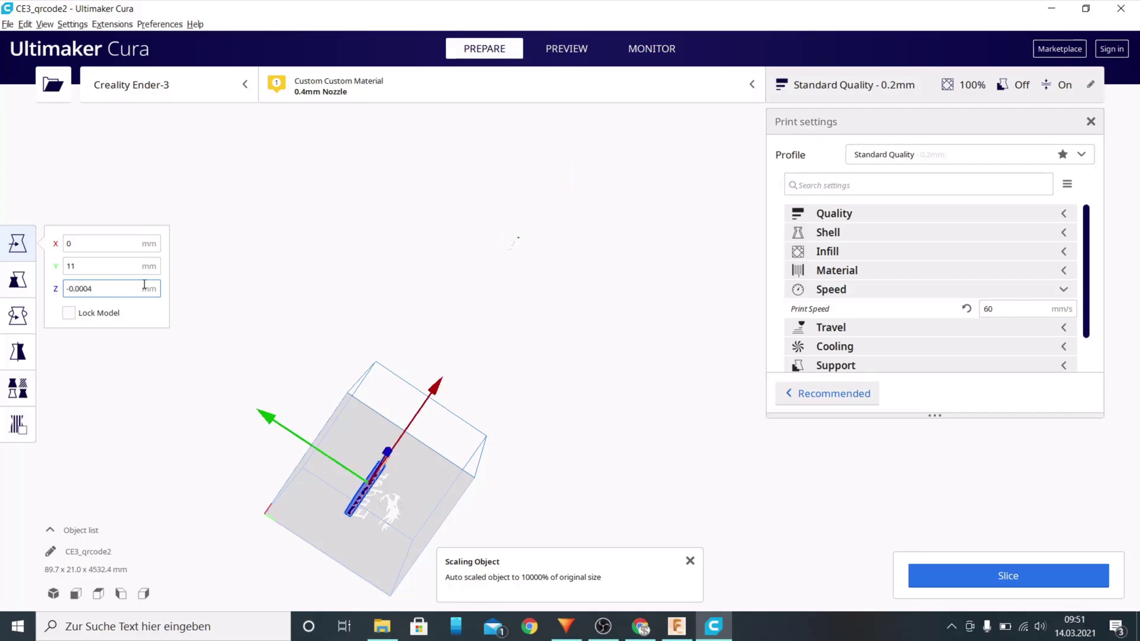
Undo the position changes and deselect, leaving the single upright 89.7 × 10.0 × 89.7 mm model.
key(ctrl+z)
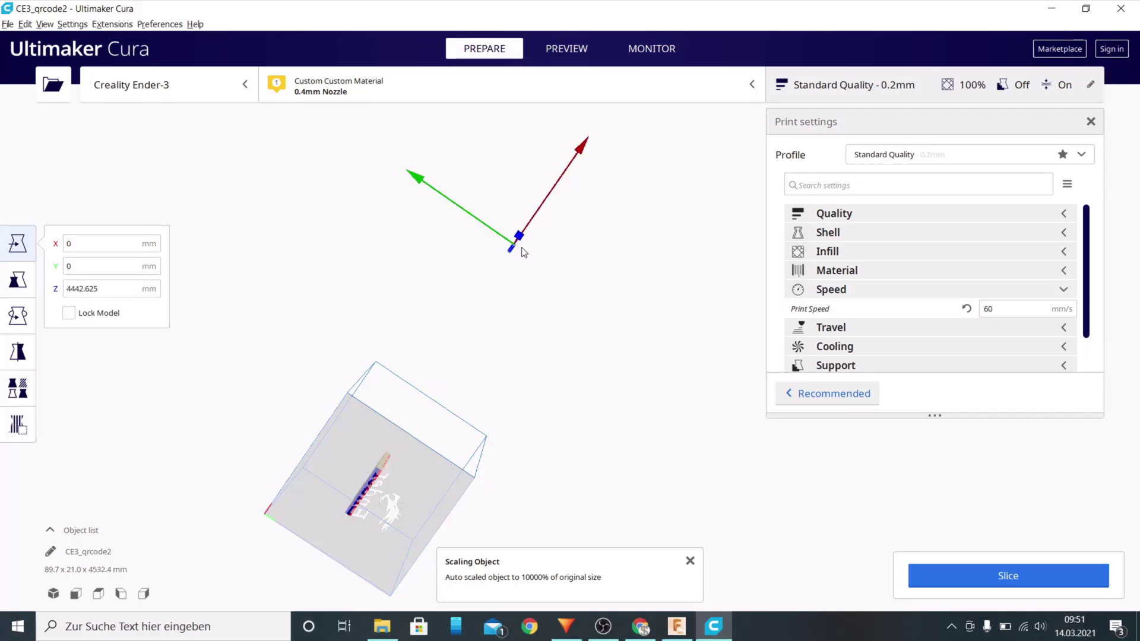
click(499, 302)
key(ctrl+z)
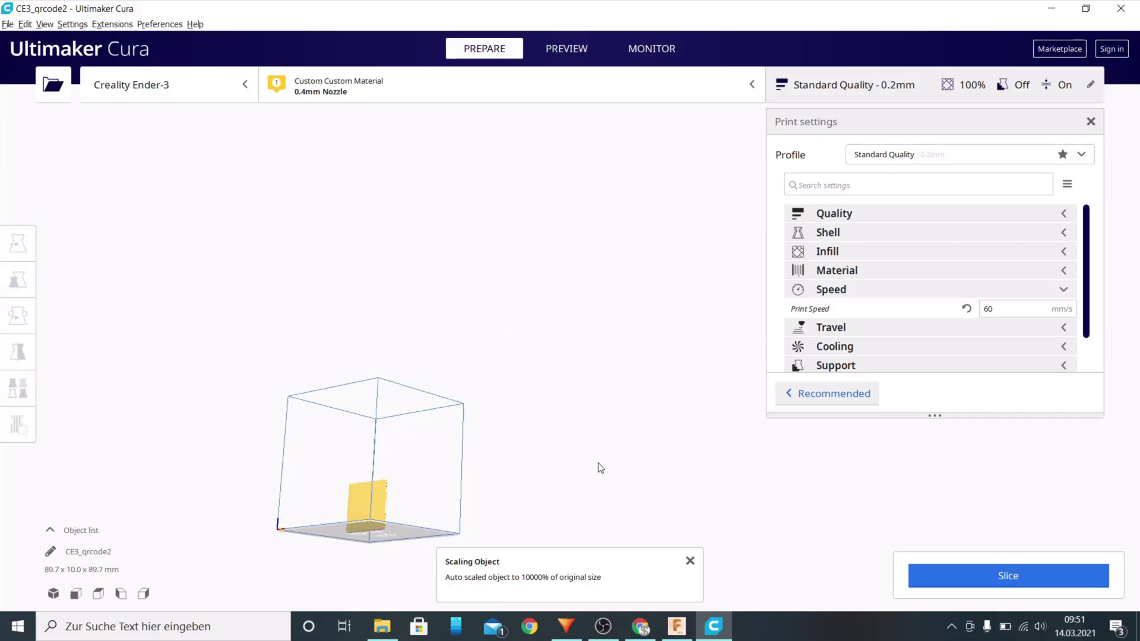
Rotate the upright QR model 90° with the Rotate tool so it lies flat.
right_drag(379, 487, 375, 447)
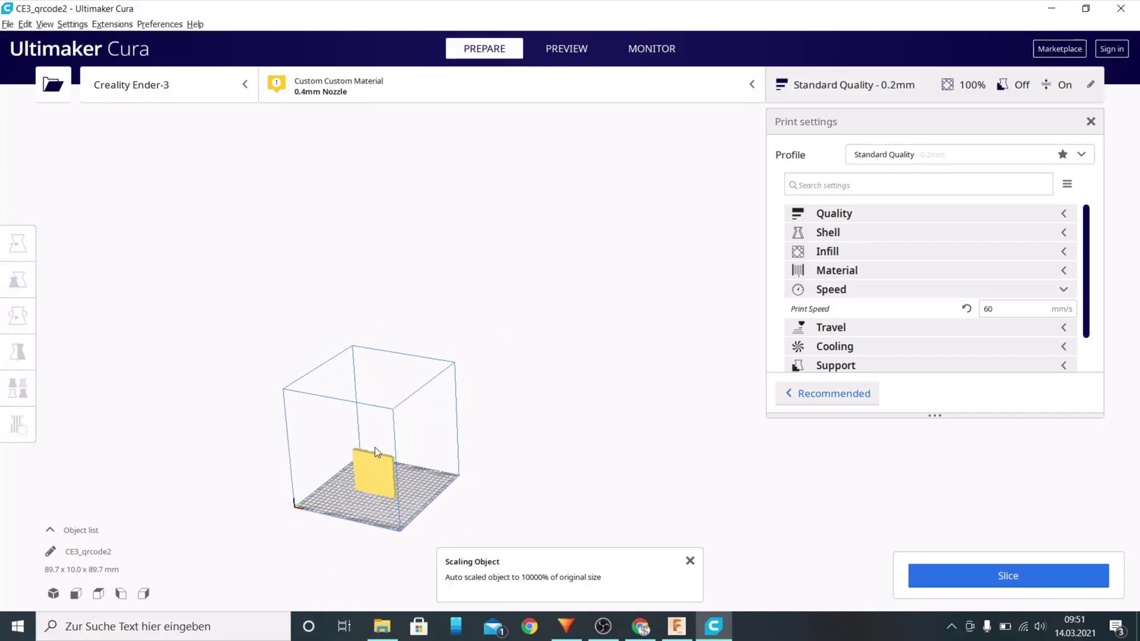
click(389, 466)
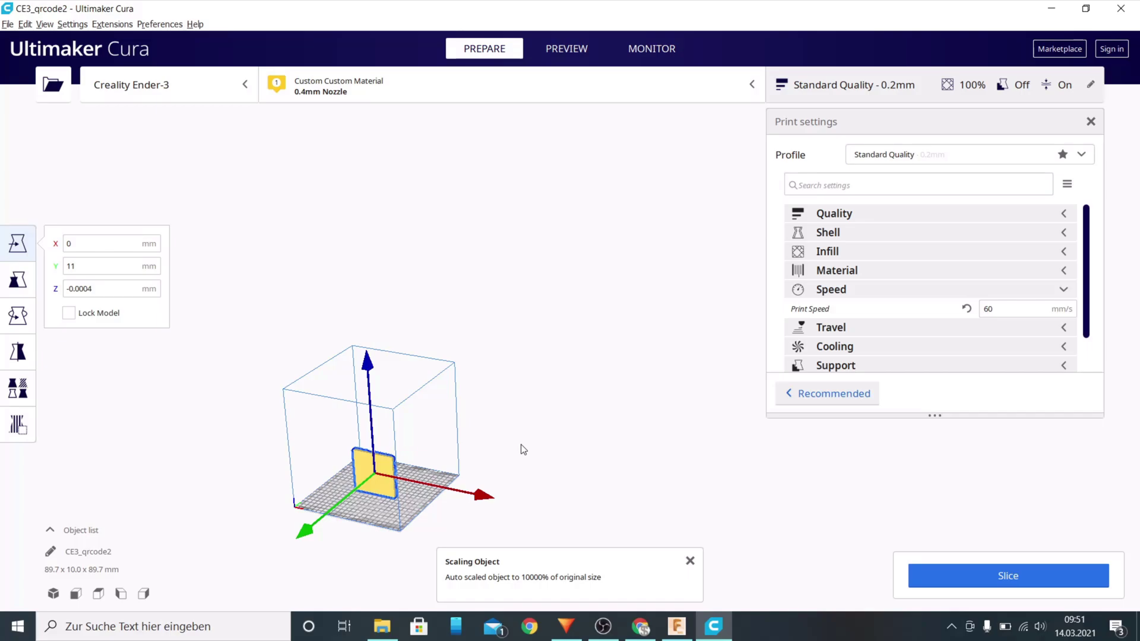
right_drag(521, 447, 290, 388)
click(16, 315)
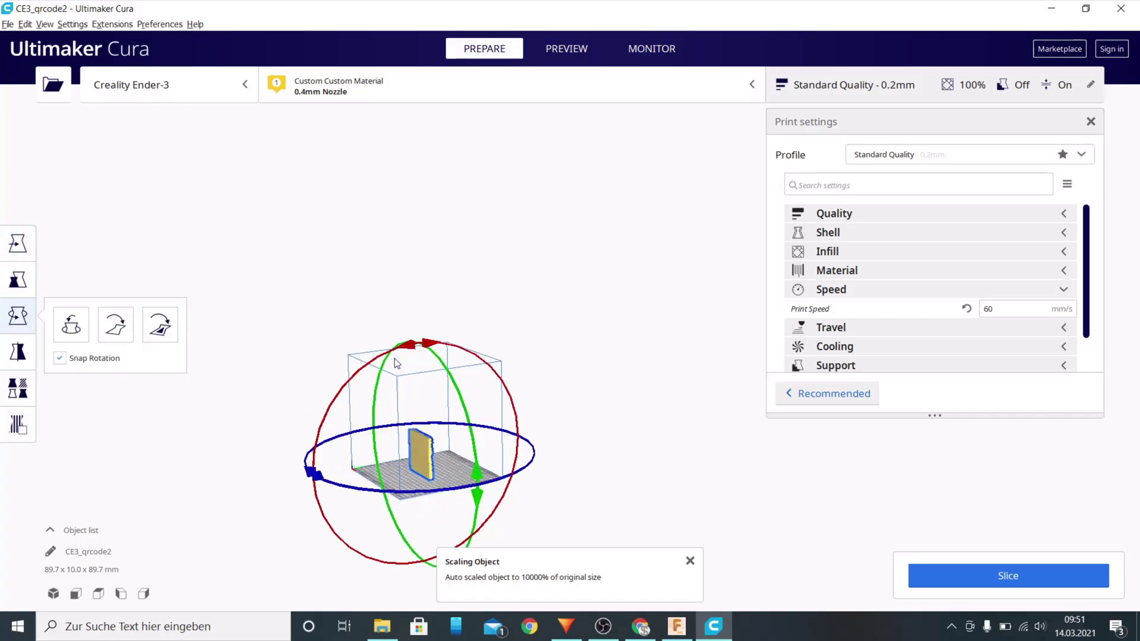
drag(394, 355, 323, 524)
click(346, 506)
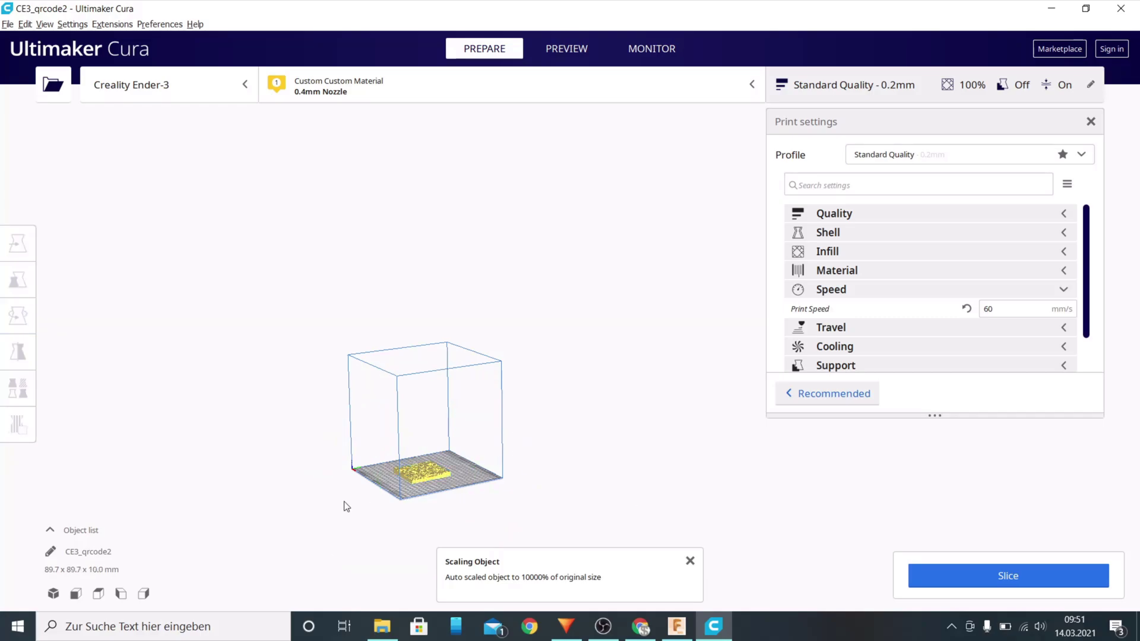
Zoom in on the plate from above and reselect the flat QR model.
scroll(412, 469, up, 10)
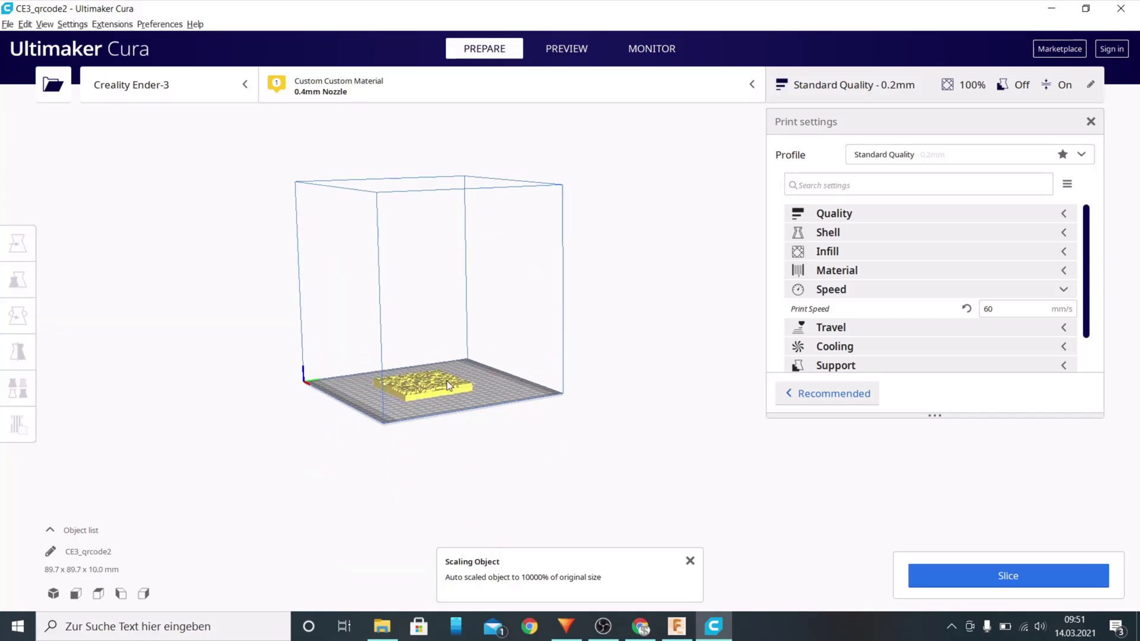
right_drag(383, 340, 808, 430)
key(Up)
key(Up)
key(Up)
key(Up)
key(Up)
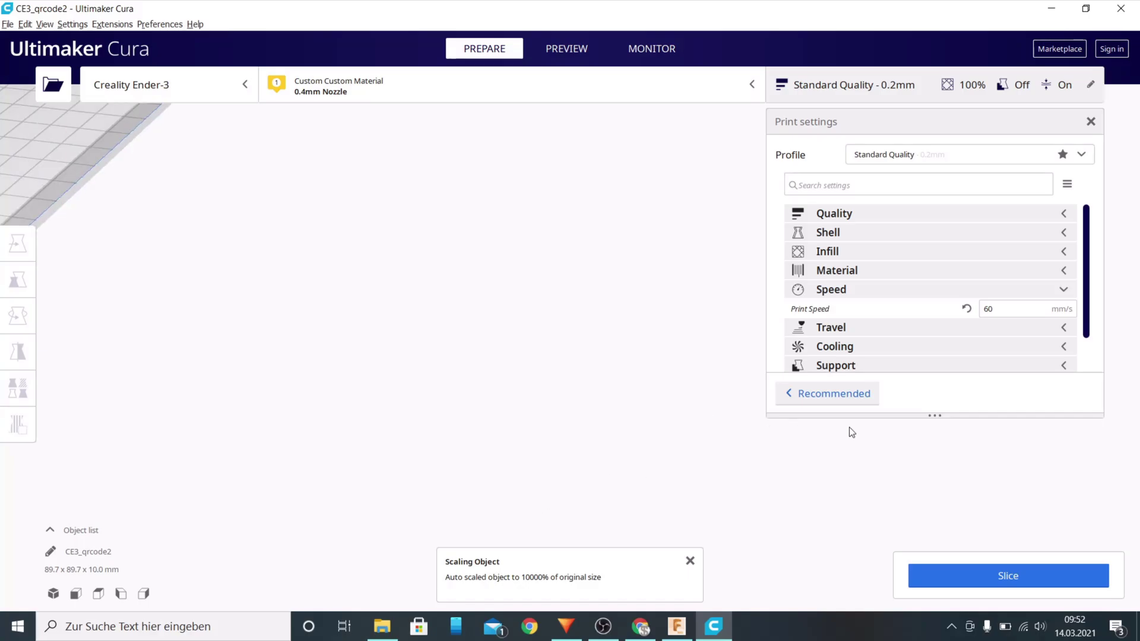
scroll(365, 305, up, 10)
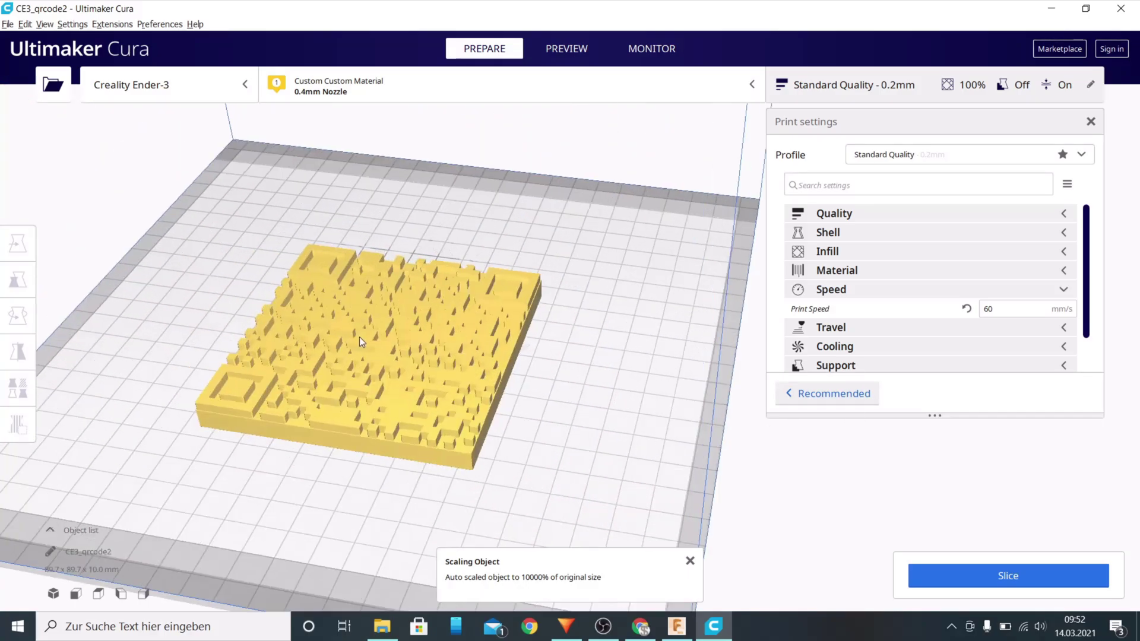
scroll(412, 336, up, 3)
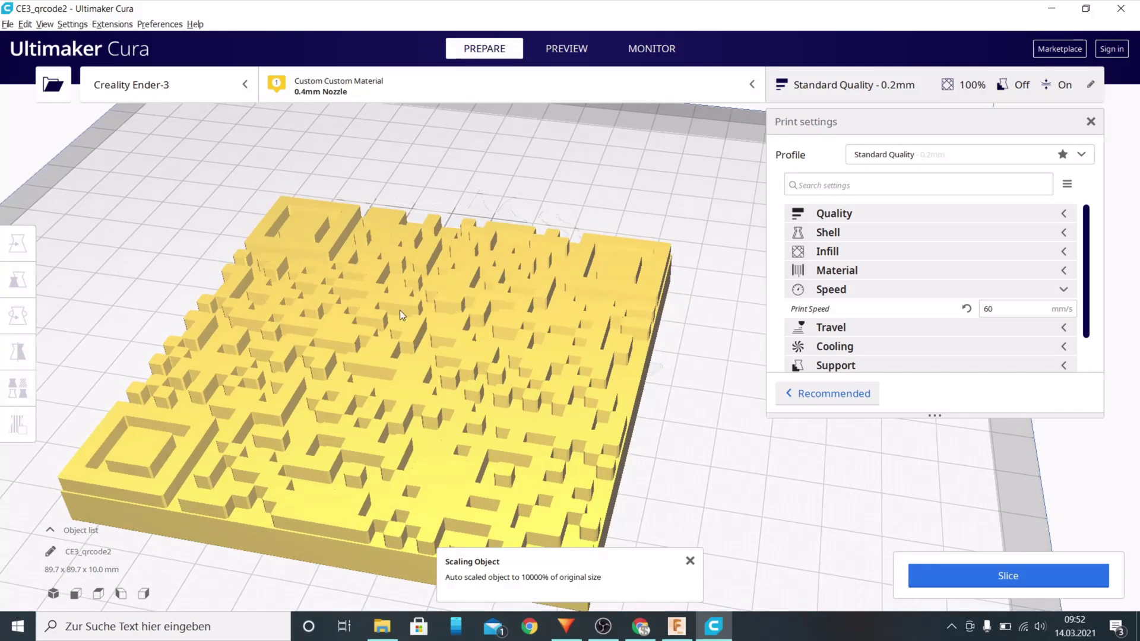
click(399, 311)
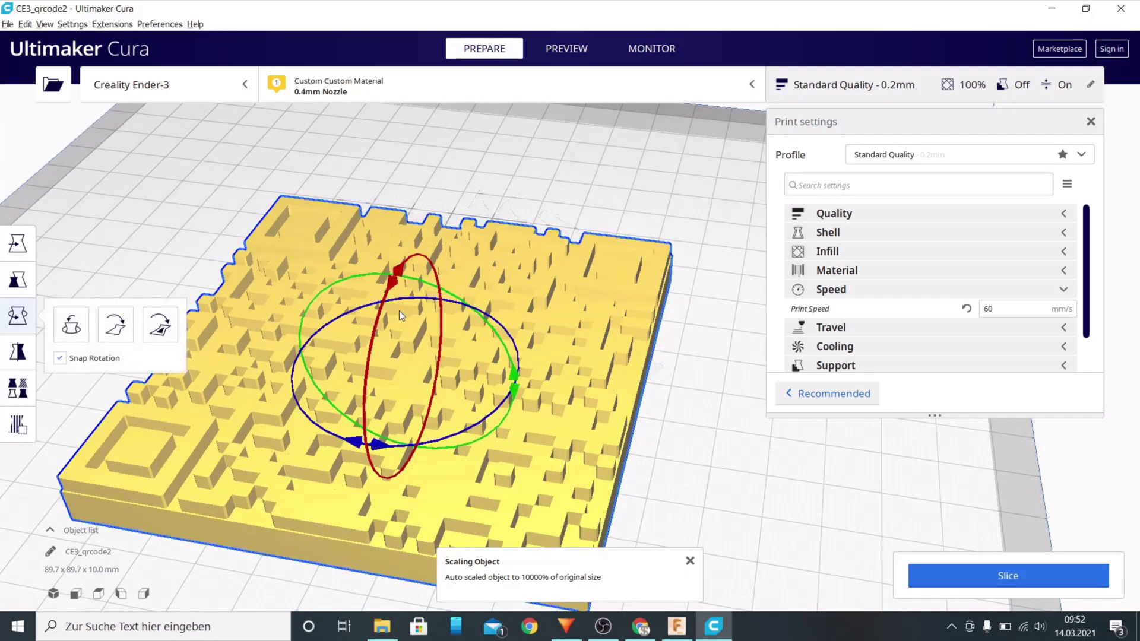
click(18, 282)
Set the height to 5 mm, turn off Uniform Scaling, then set width and depth to 50 mm.
click(95, 321)
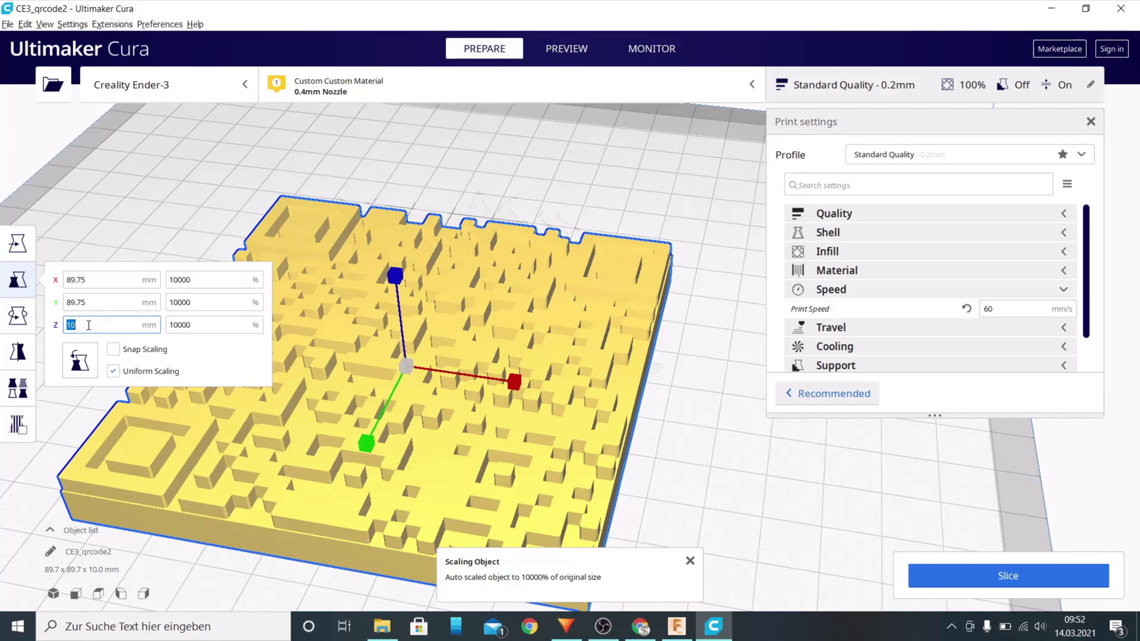
text(5)
key(Return)
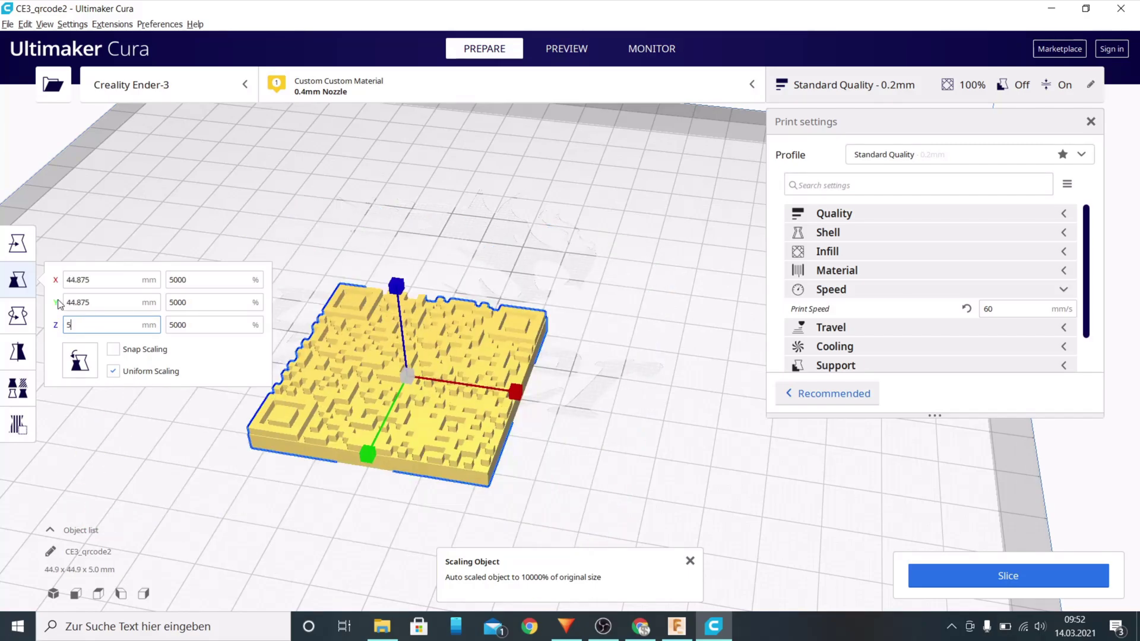
click(114, 371)
double_click(117, 282)
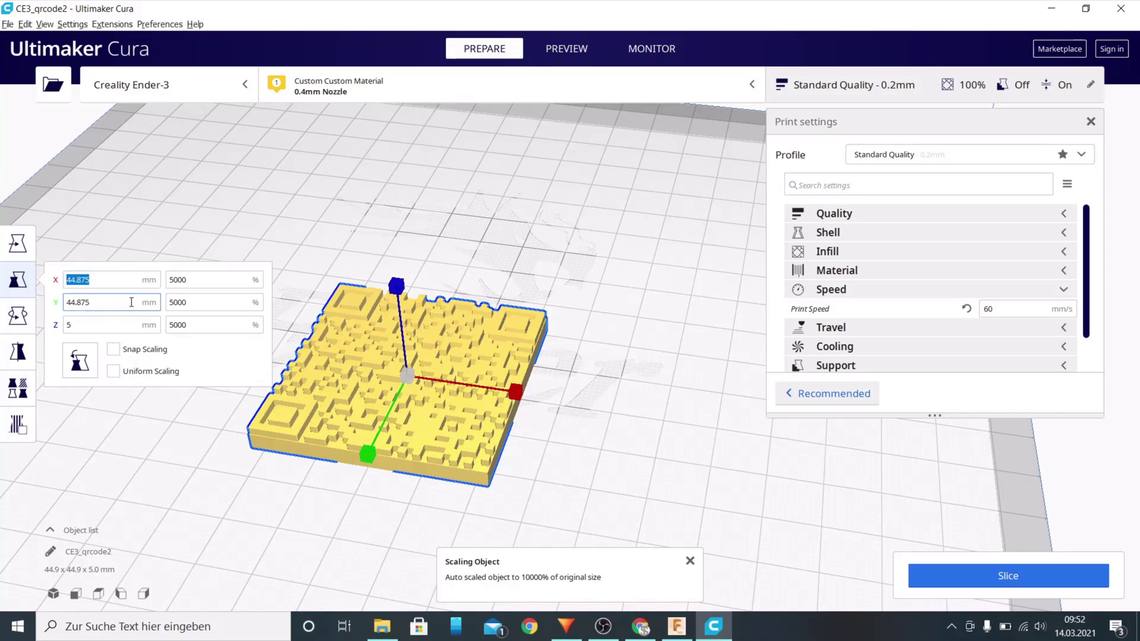
text(50)
click(126, 304)
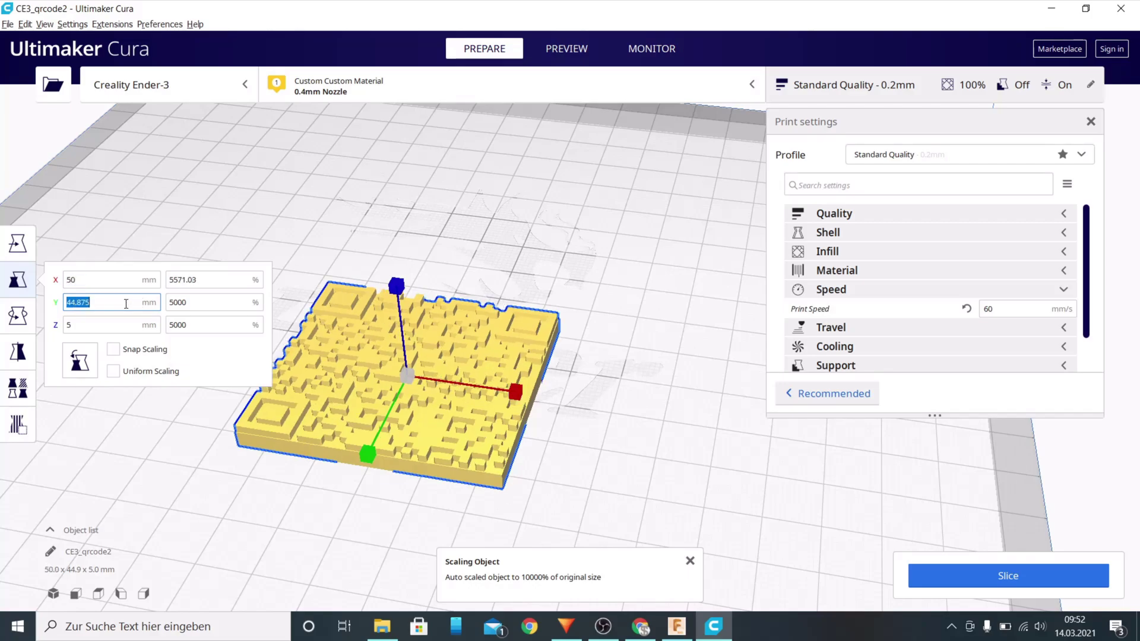
text(50)
key(Return)
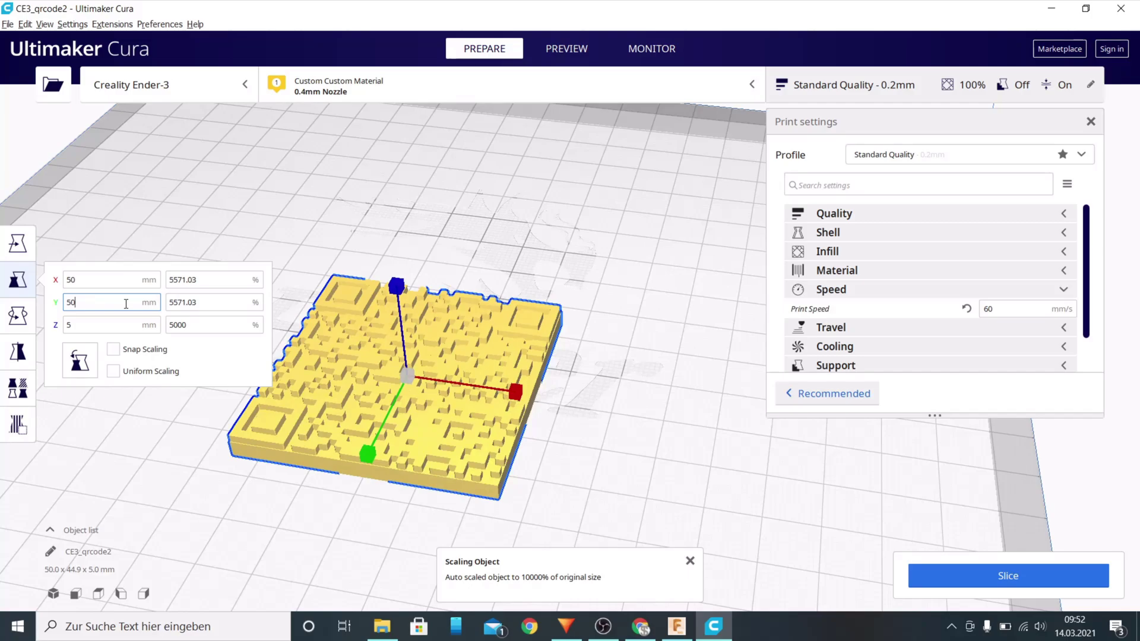
Slice the 50 × 50 × 5 mm QR model and show the Recommended print settings.
click(942, 572)
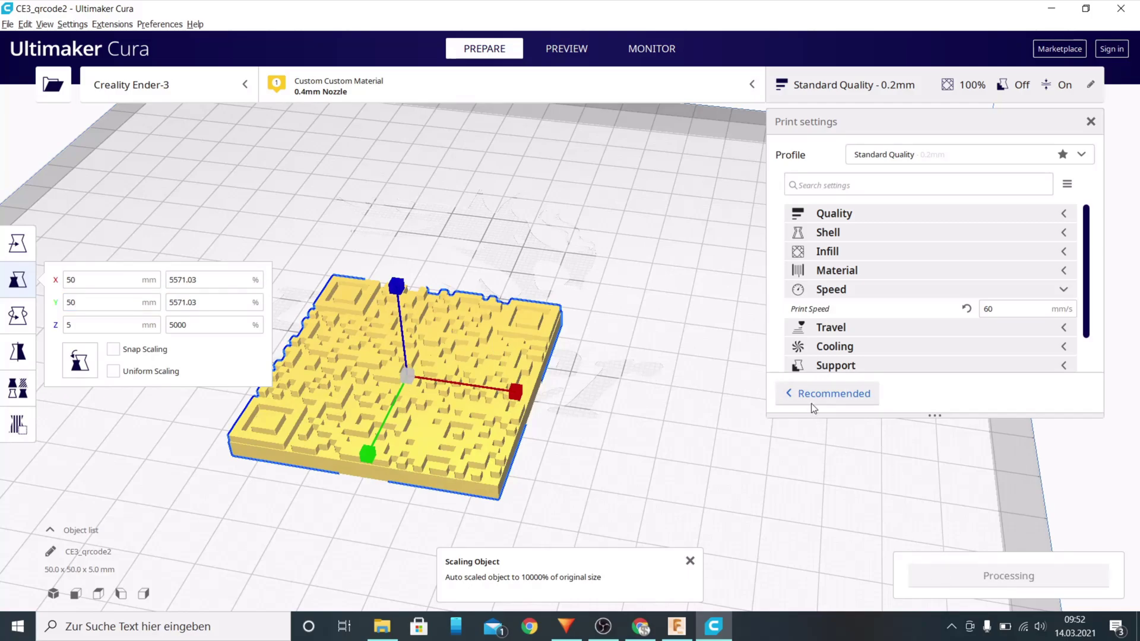
click(813, 394)
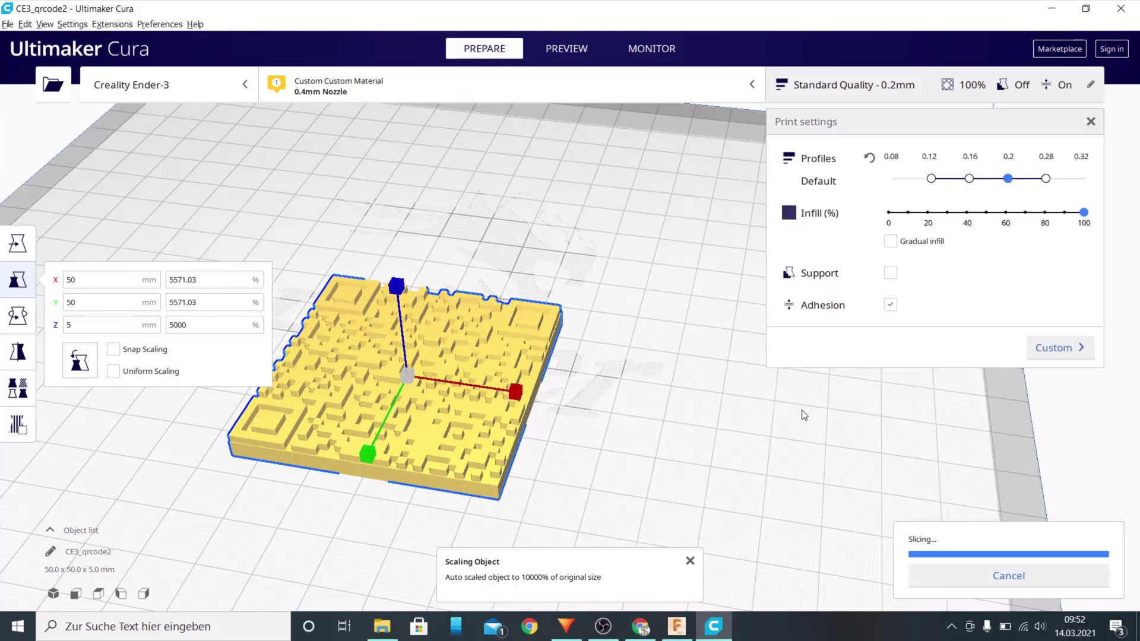